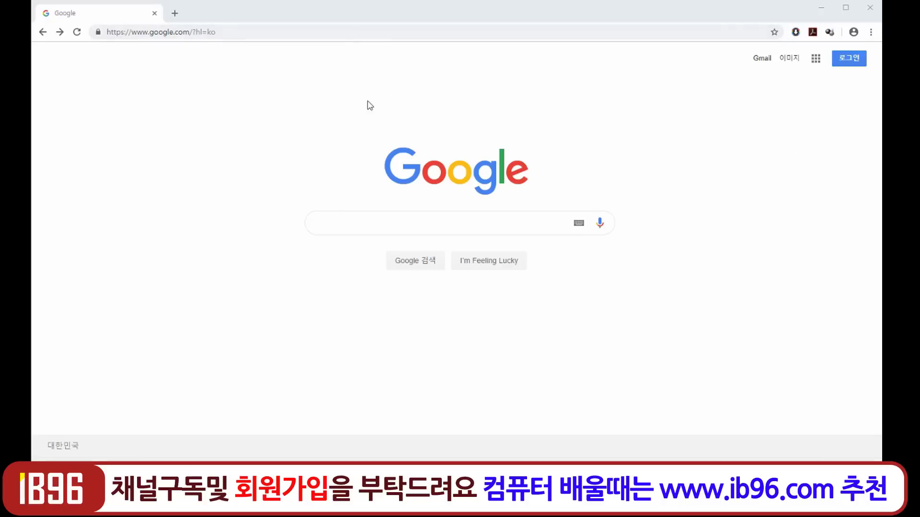
Open the full list of Google products and view the start options for Chrome, returning to the previous page
left_click(816, 61)
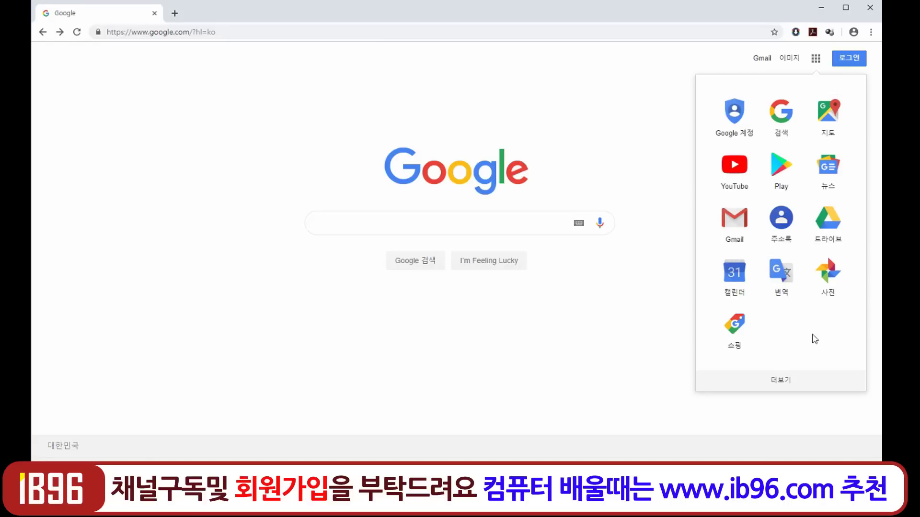
left_click(784, 387)
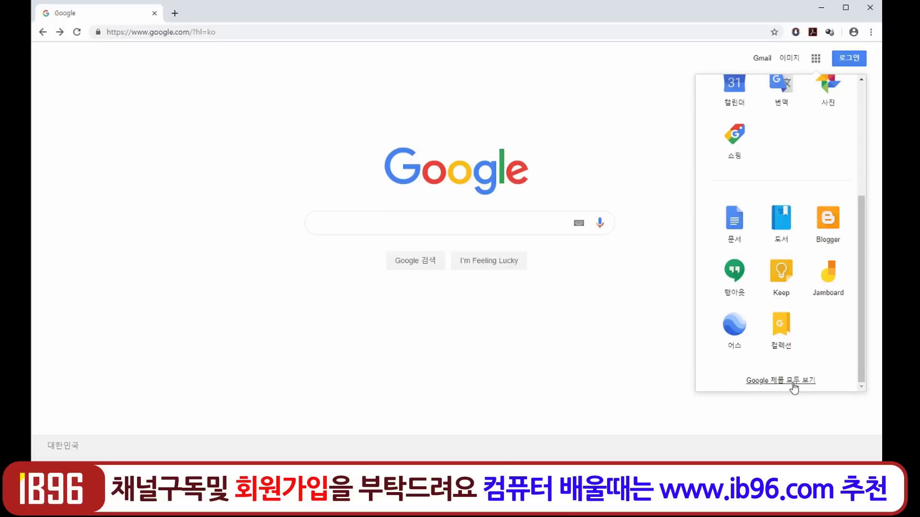
left_click(794, 382)
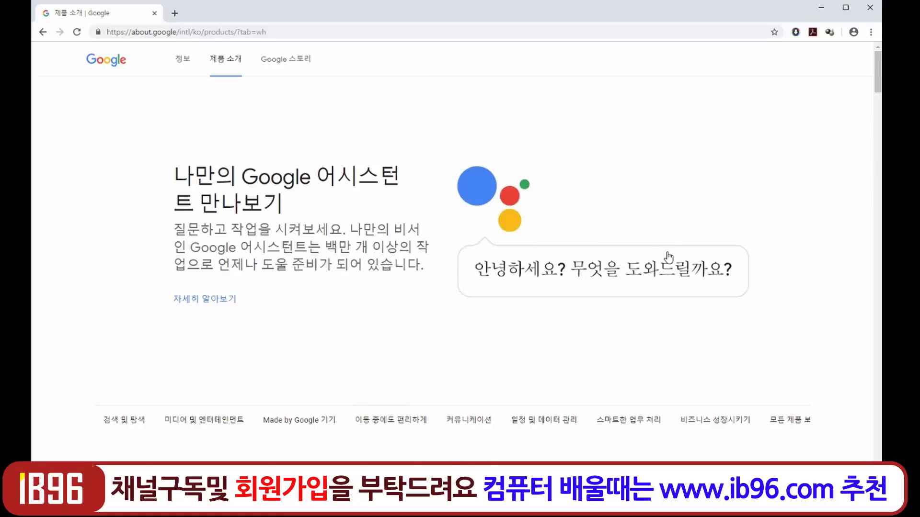
scroll(668, 249, "down", 9)
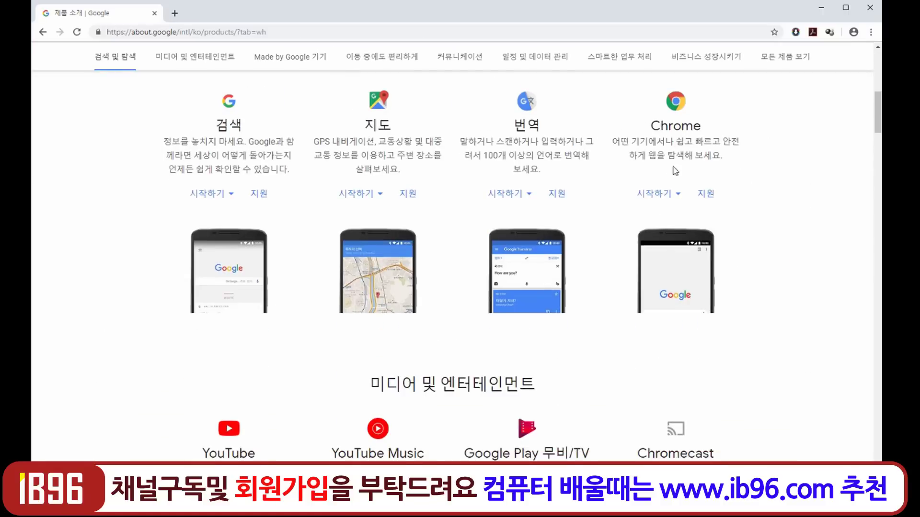
left_click(679, 196)
key("alt+Left")
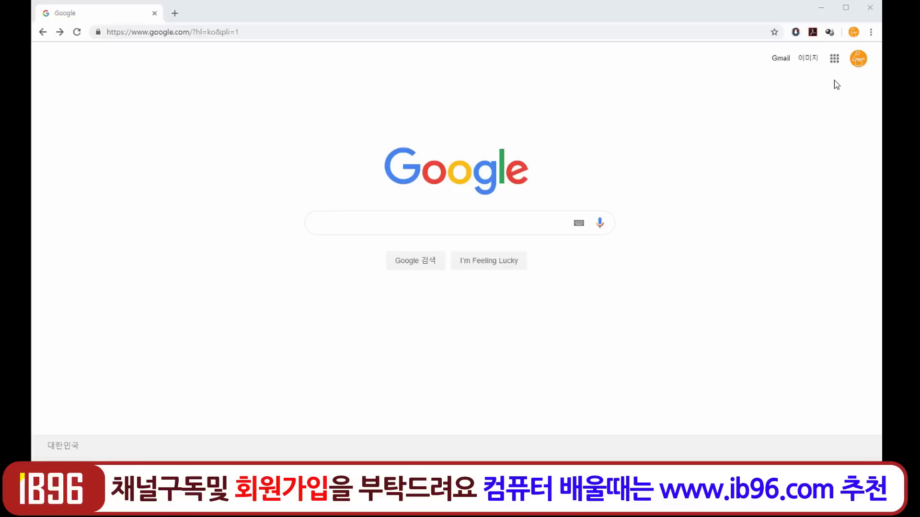
Open the browser settings, review what Chrome sync covers in its activation prompt, and cancel the prompt
left_click(872, 33)
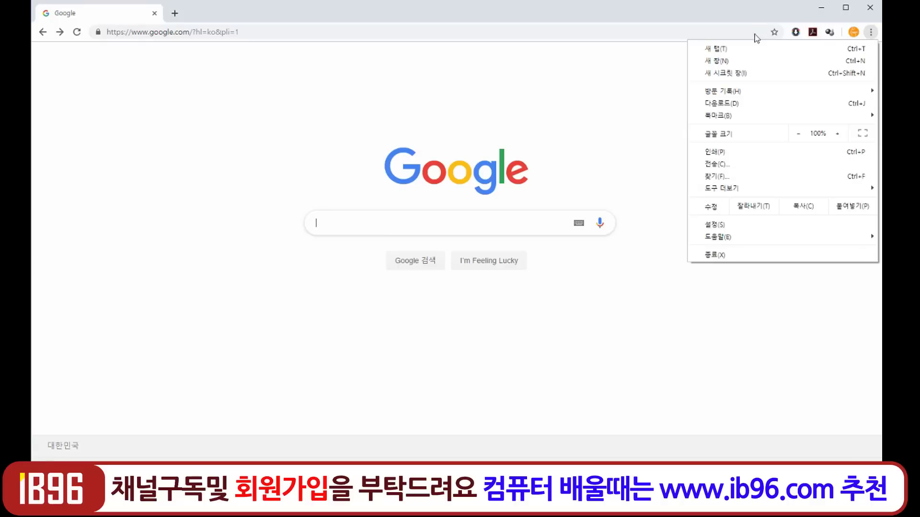
left_click(732, 228)
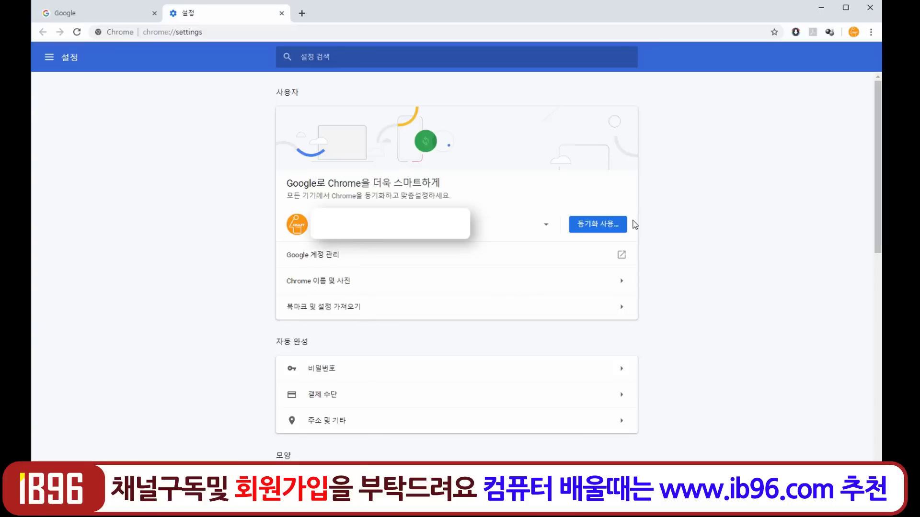
left_click(606, 234)
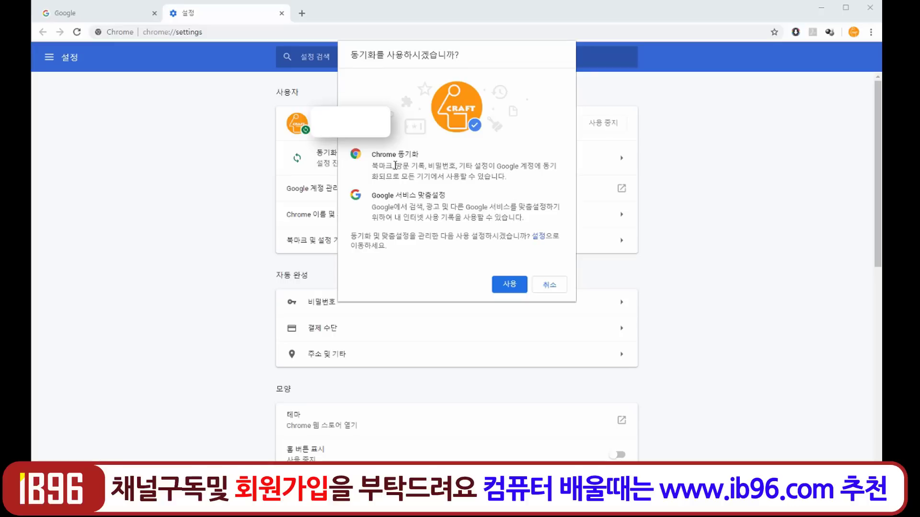
left_click_drag(395, 166, 373, 167)
mouse_move(429, 166)
left_mouse_down()
mouse_move(401, 167)
mouse_move(435, 167)
left_mouse_up()
left_click(551, 287)
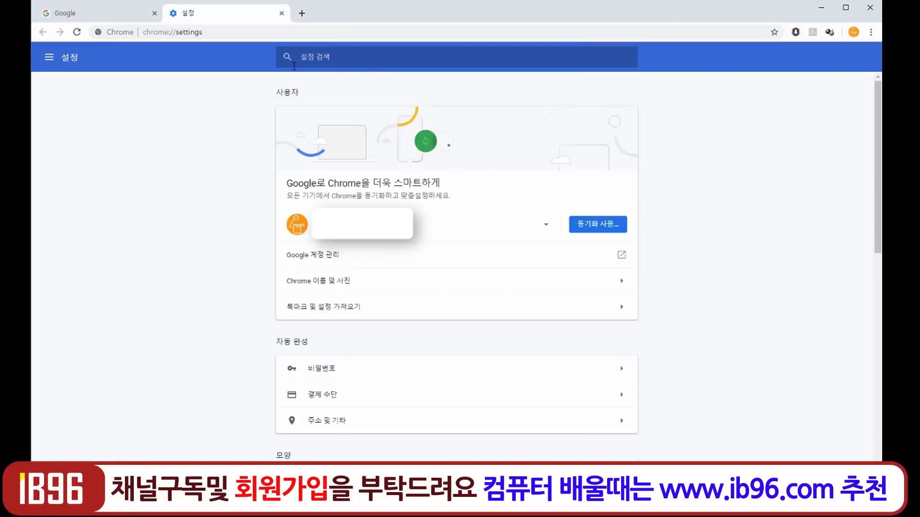
Open NAVER in a new tab and open the 비즈니스 section's article about Burger King and the Google AI speaker
left_click(301, 14)
left_click(348, 285)
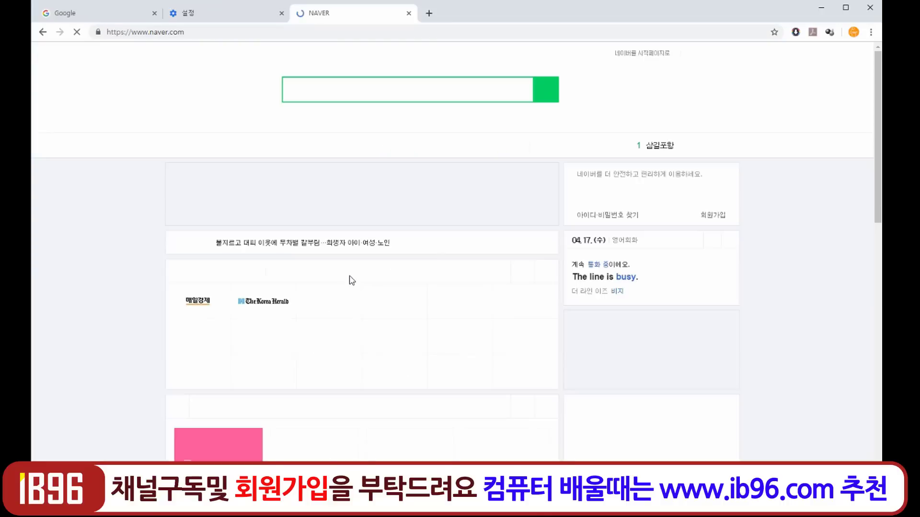
scroll(381, 360, "down", 3)
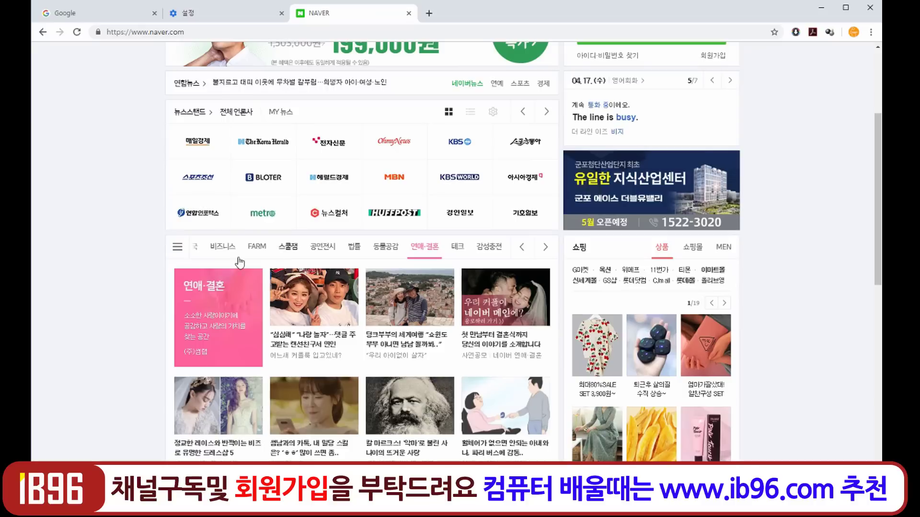
left_click(223, 247)
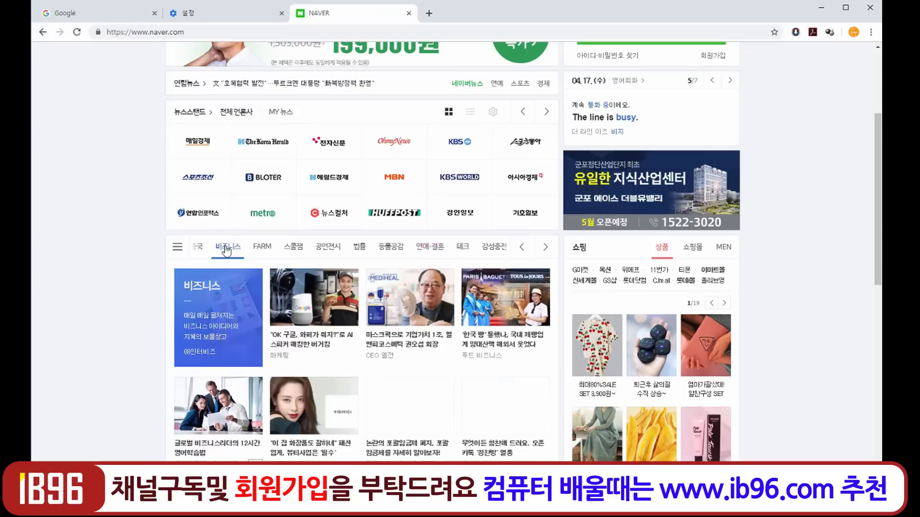
left_click(331, 342)
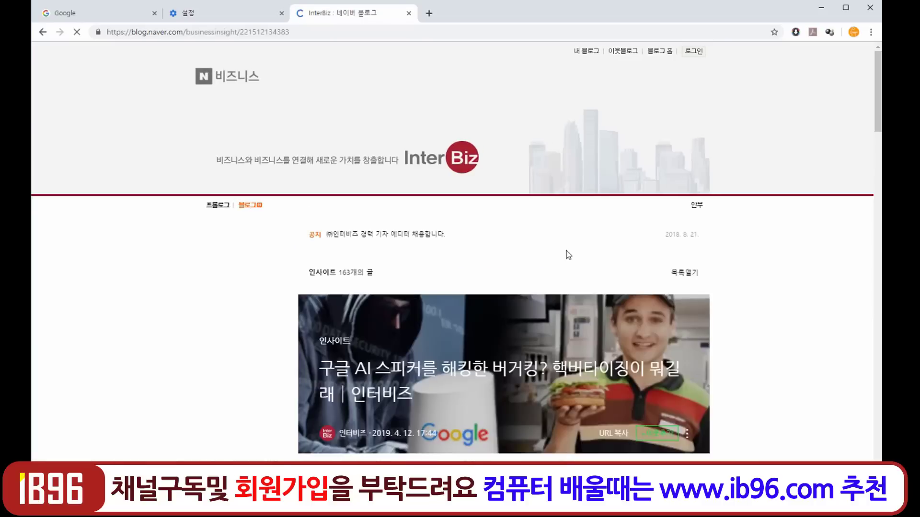
Skim the Burger King article, and close both the article tab and the settings tab
scroll(565, 254, "down", 6)
scroll(561, 257, "up", 4)
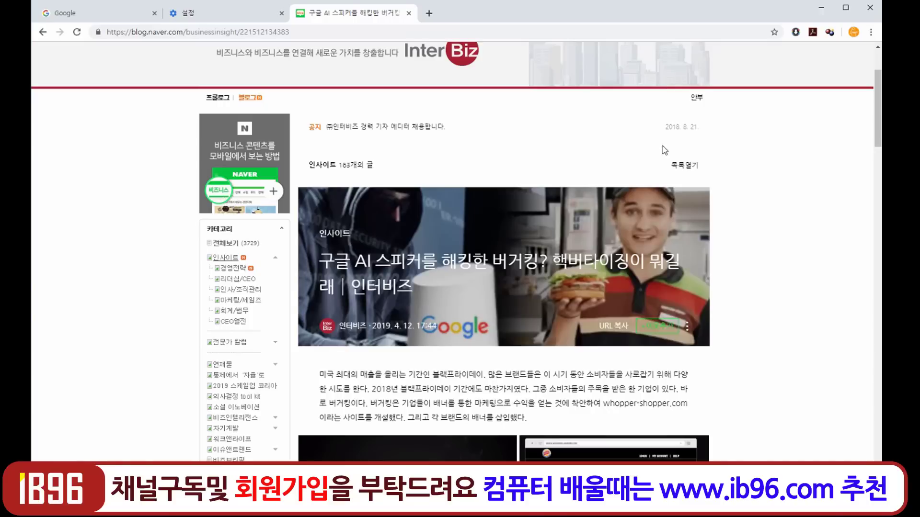
left_click(409, 14)
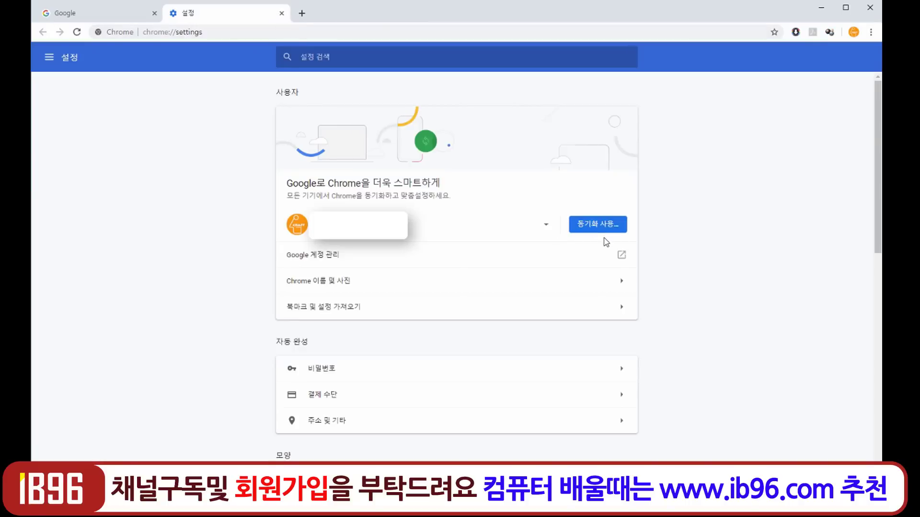
left_click(282, 13)
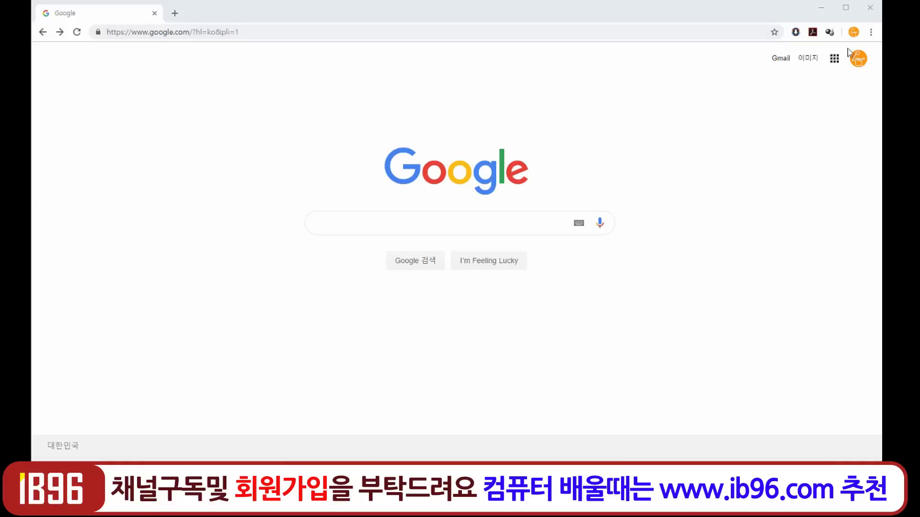
Narrow the browser window to view the recently closed tabs in the history list, and widen the window again
left_click(871, 34)
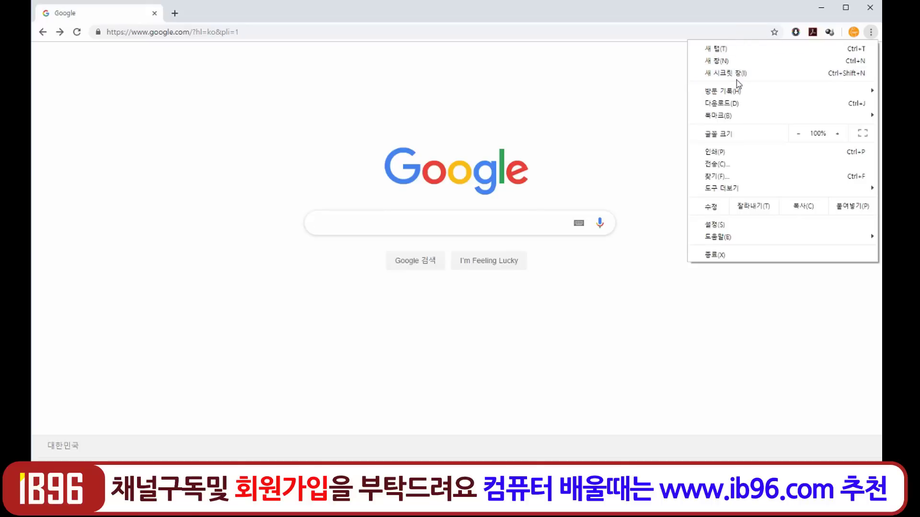
mouse_move(738, 93)
left_click(880, 75)
left_click_drag(880, 76, 515, 105)
left_click(504, 32)
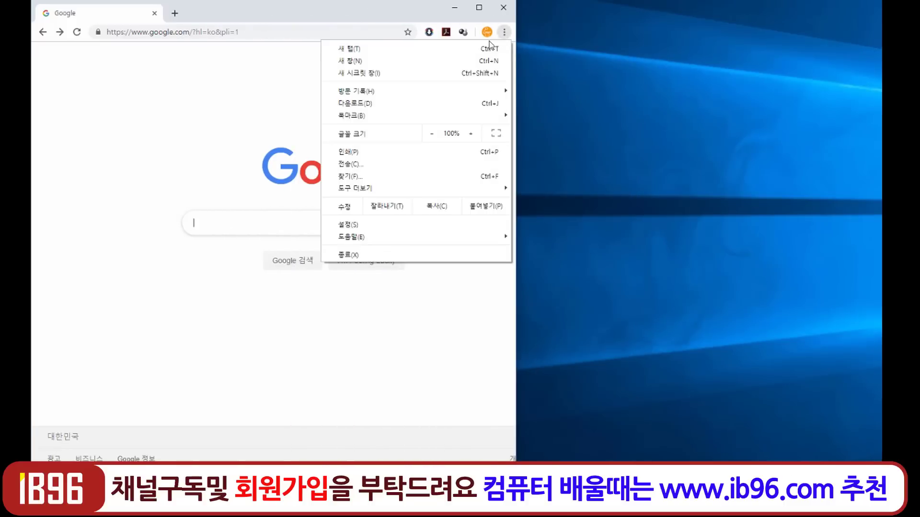
mouse_move(479, 96)
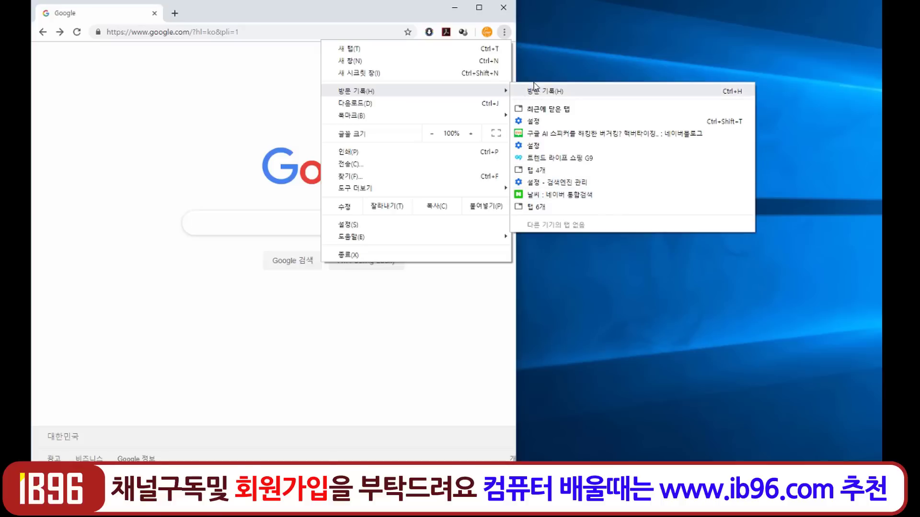
left_click(517, 64)
left_click_drag(517, 63, 882, 93)
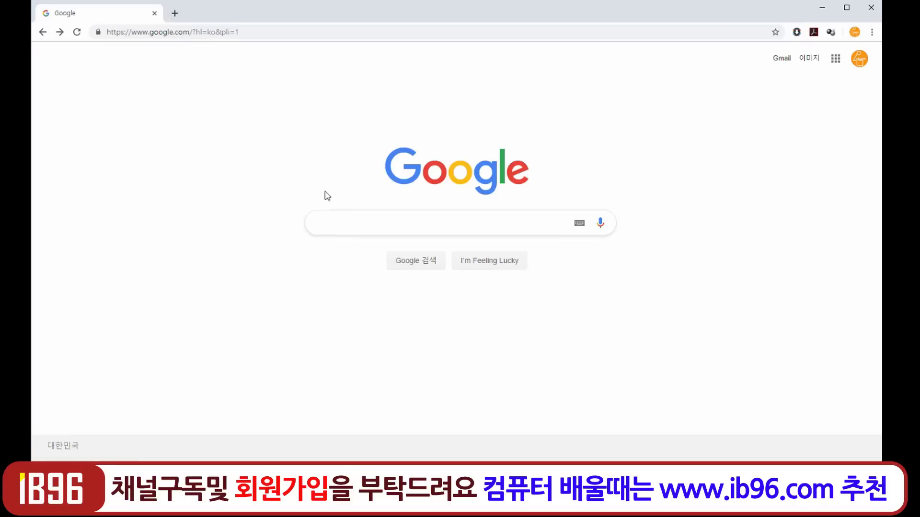
Show the recent searches in the Google search box and compare it with the browser's address field
left_click(355, 220)
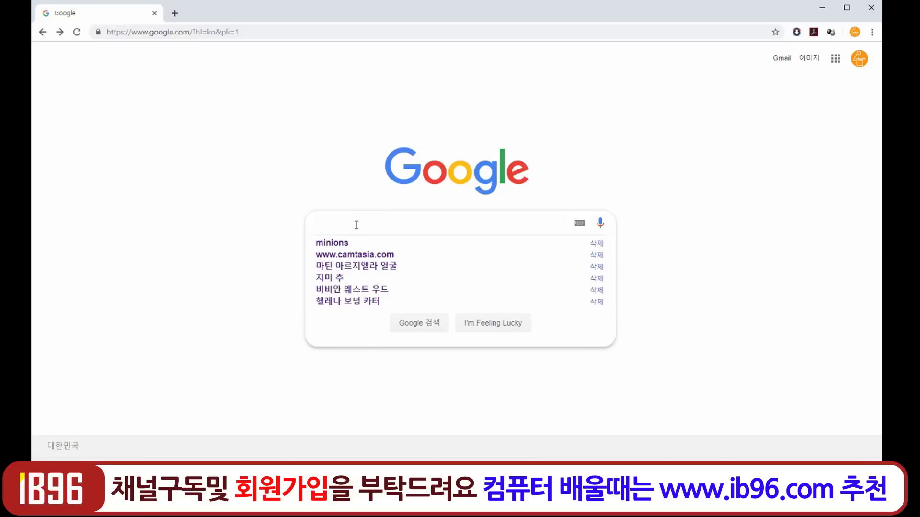
left_click(181, 32)
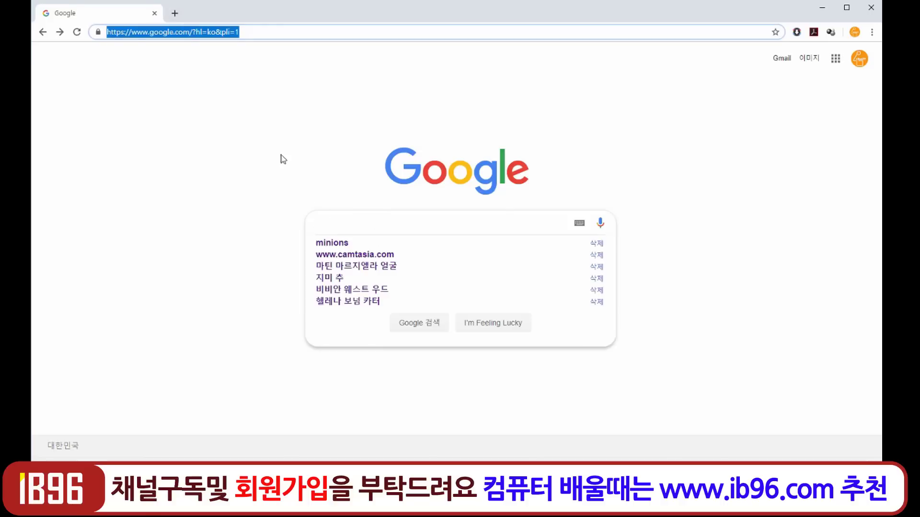
left_click(363, 225)
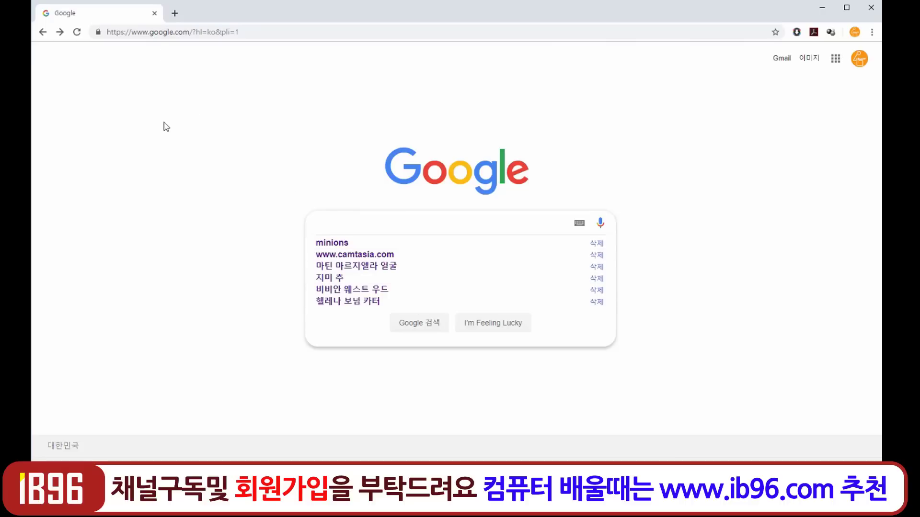
left_click(175, 14)
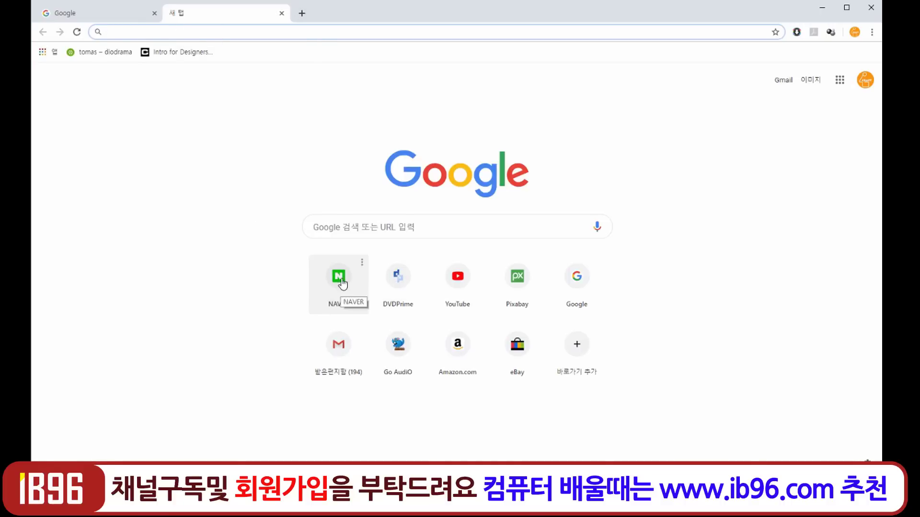
left_click(366, 226)
type("w")
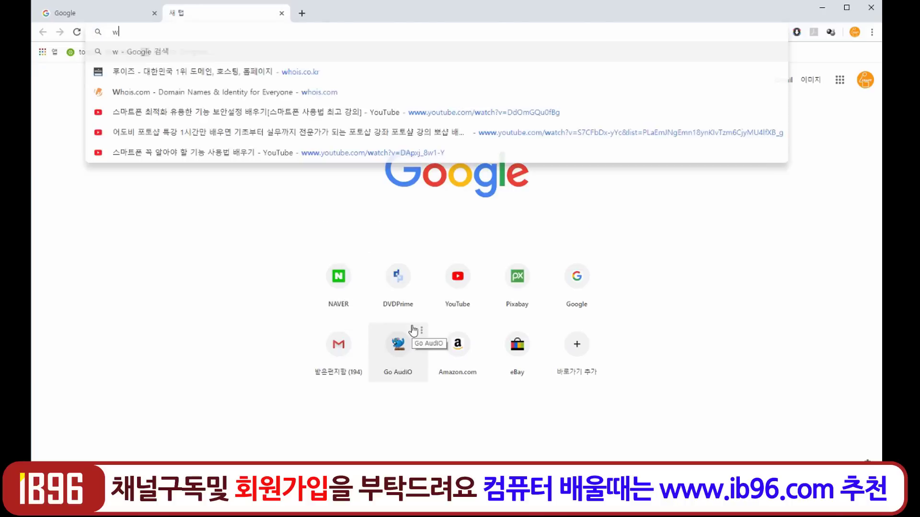
type("ww.naver")
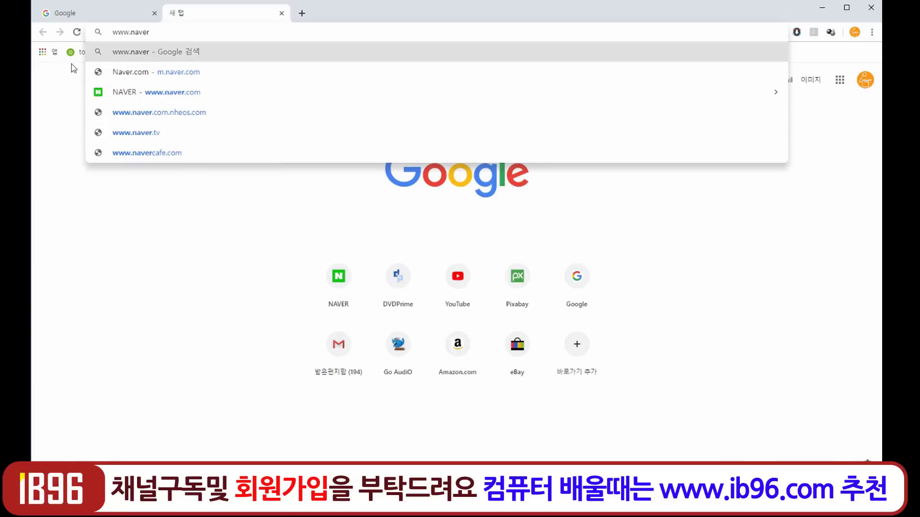
left_click(177, 218)
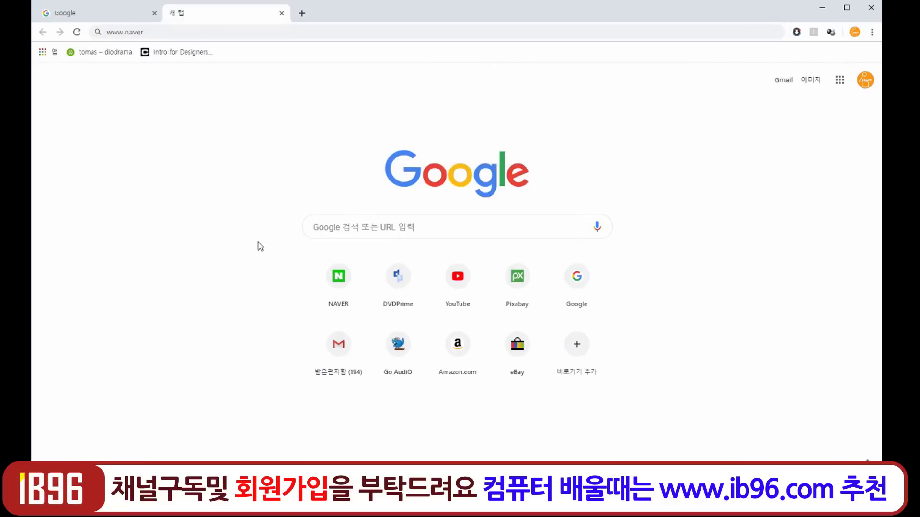
left_click(148, 32)
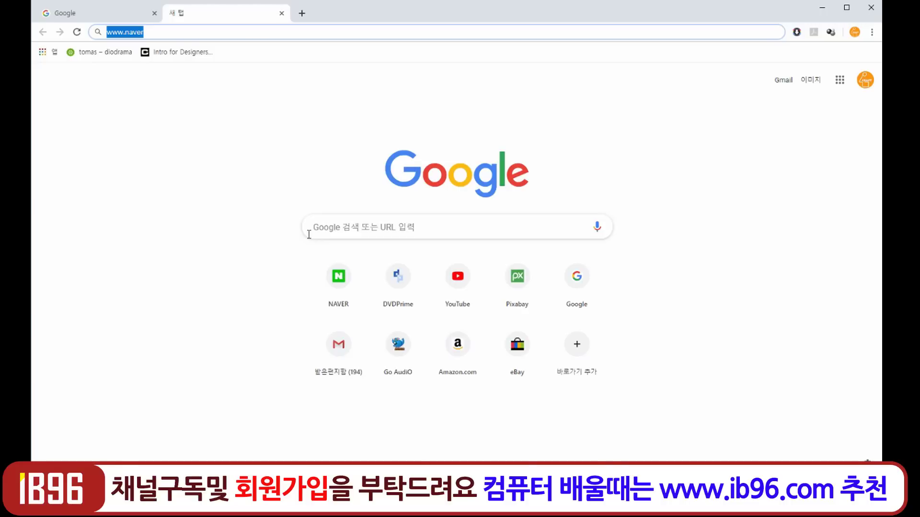
type("www.n")
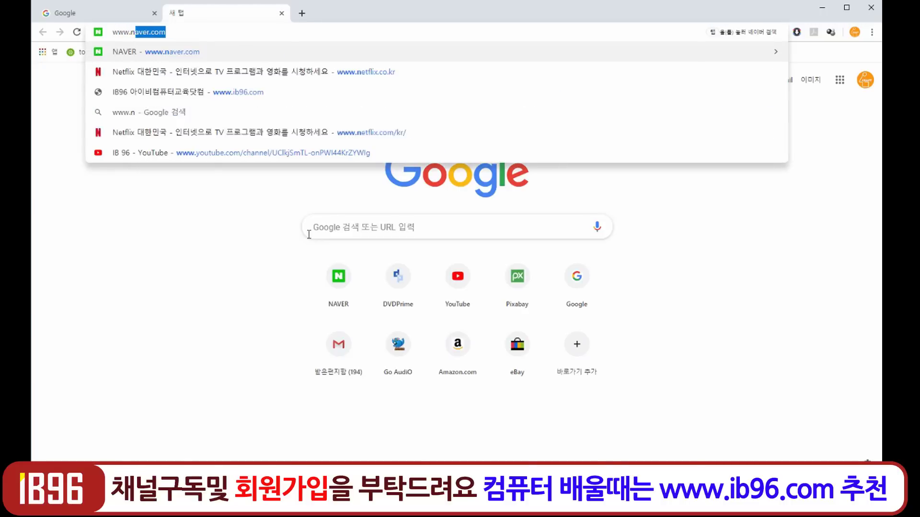
type("aver.com")
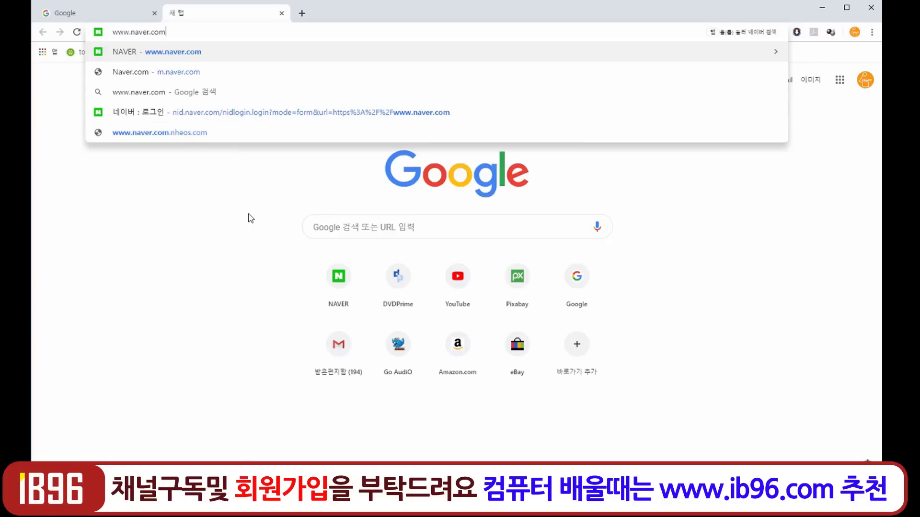
key("Tab")
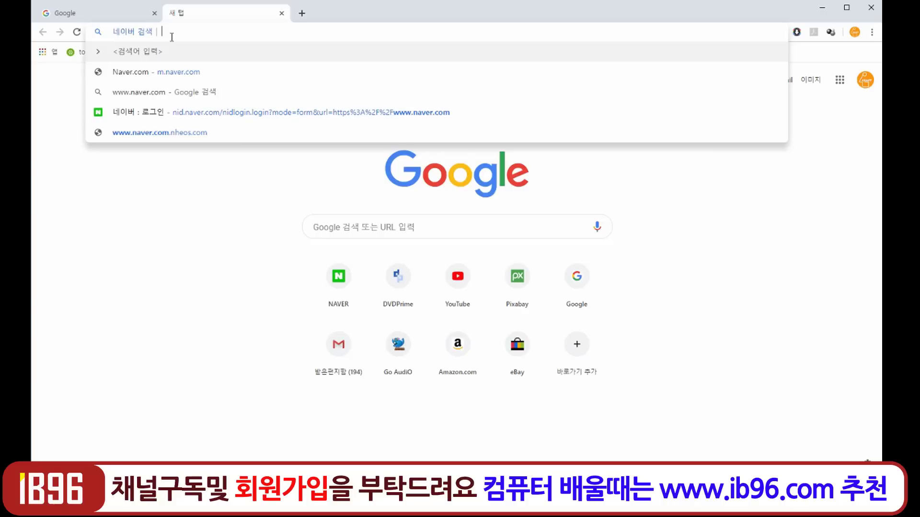
type("날")
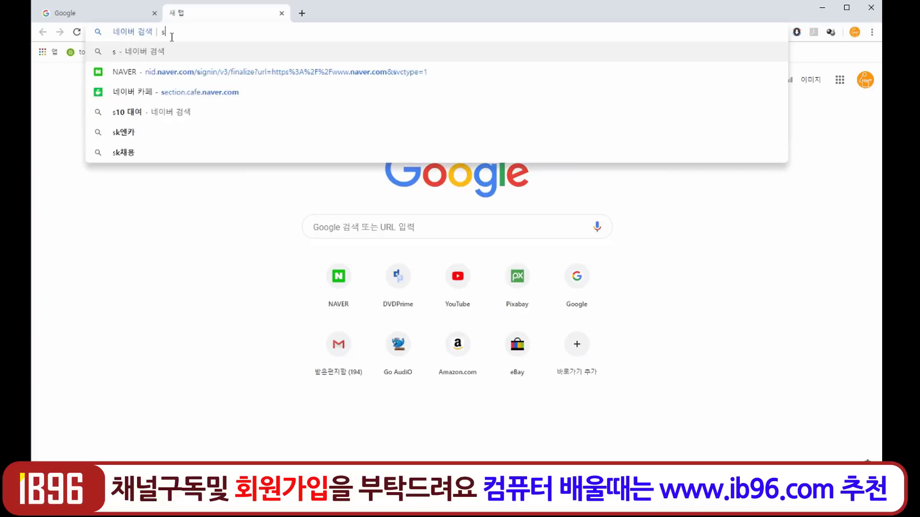
type("씨")
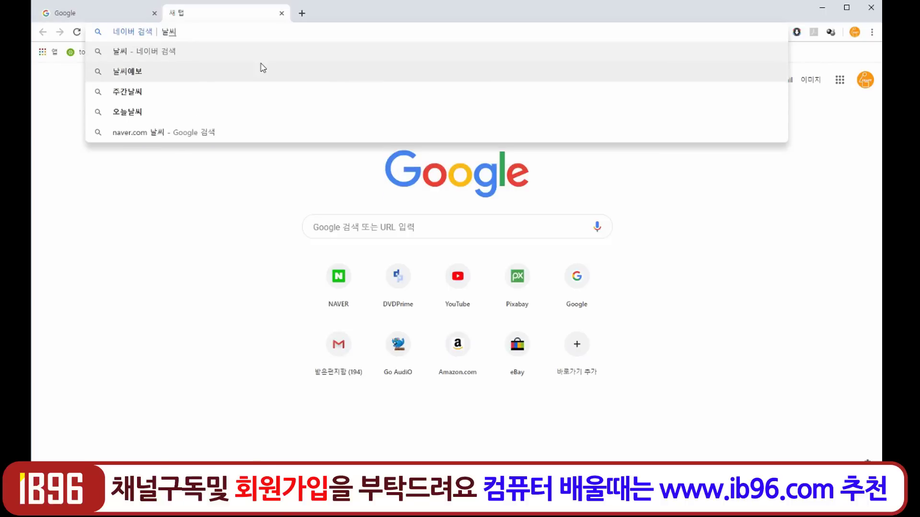
left_click(158, 50)
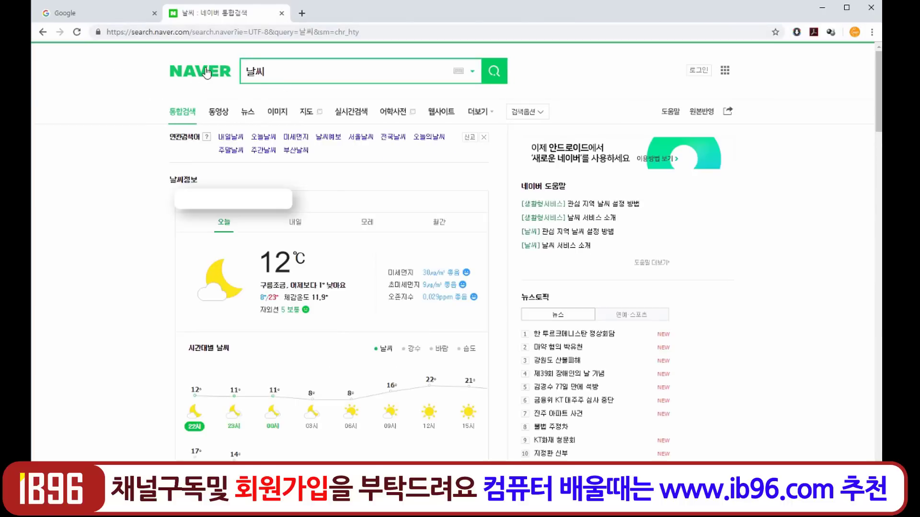
left_click(264, 77)
left_click(140, 19)
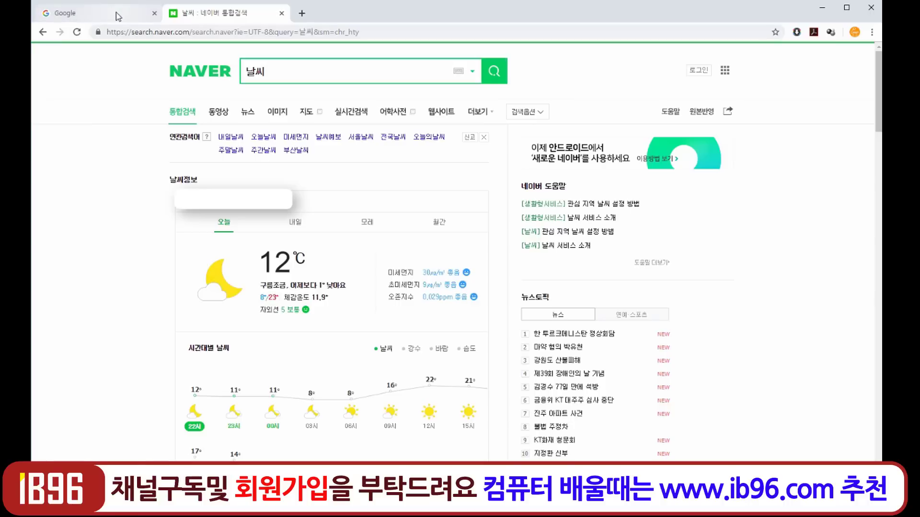
left_click(308, 134)
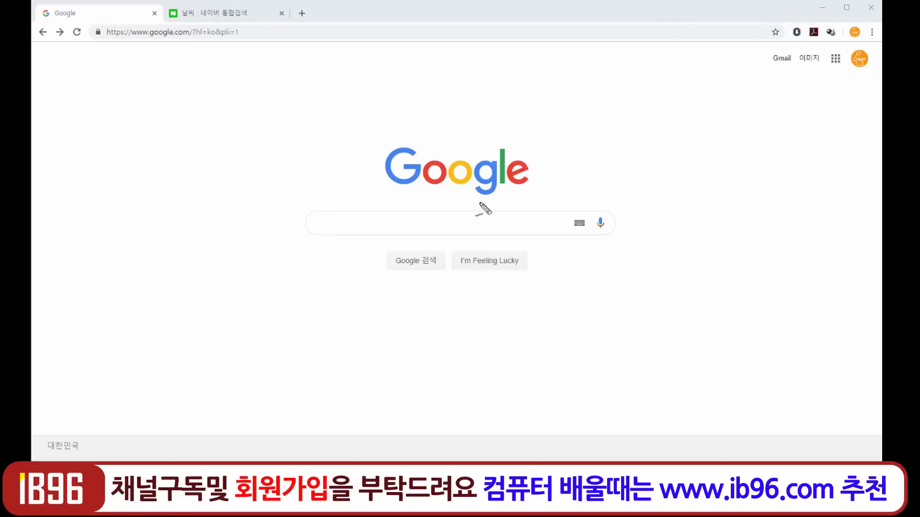
left_click_drag(491, 202, 397, 193)
left_click_drag(382, 151, 493, 199)
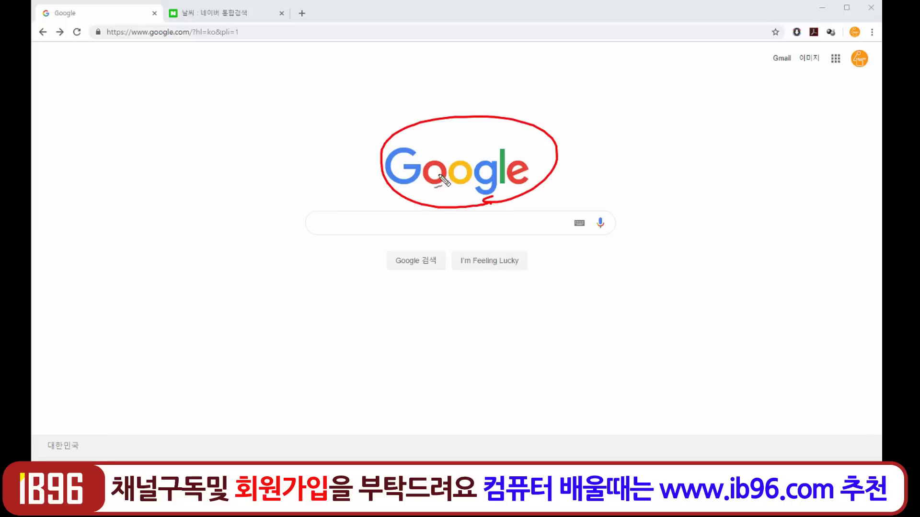
left_click_drag(409, 189, 509, 199)
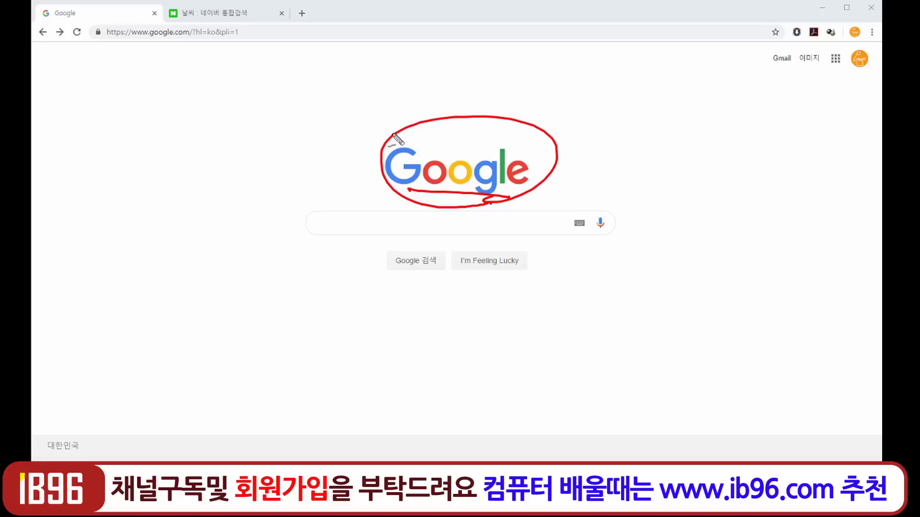
left_click_drag(412, 128, 502, 202)
left_click_drag(503, 123, 408, 191)
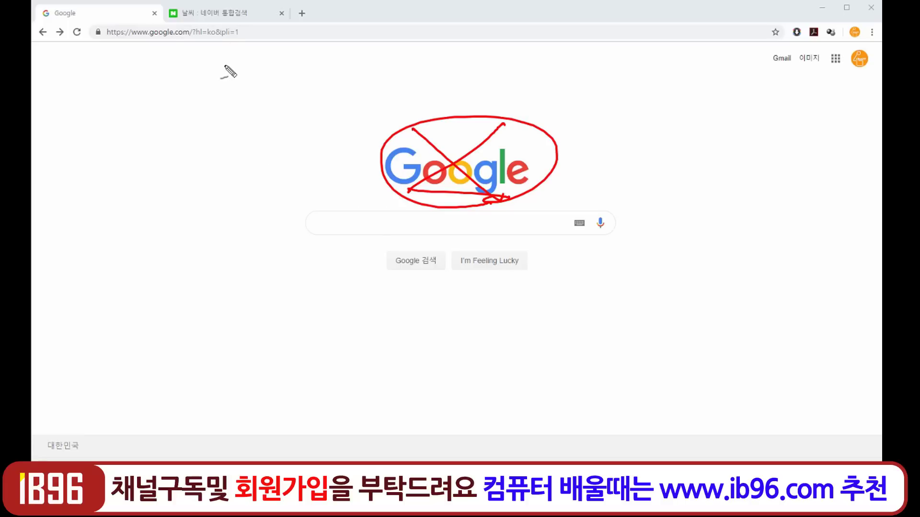
left_click_drag(183, 25, 185, 23)
key("Escape")
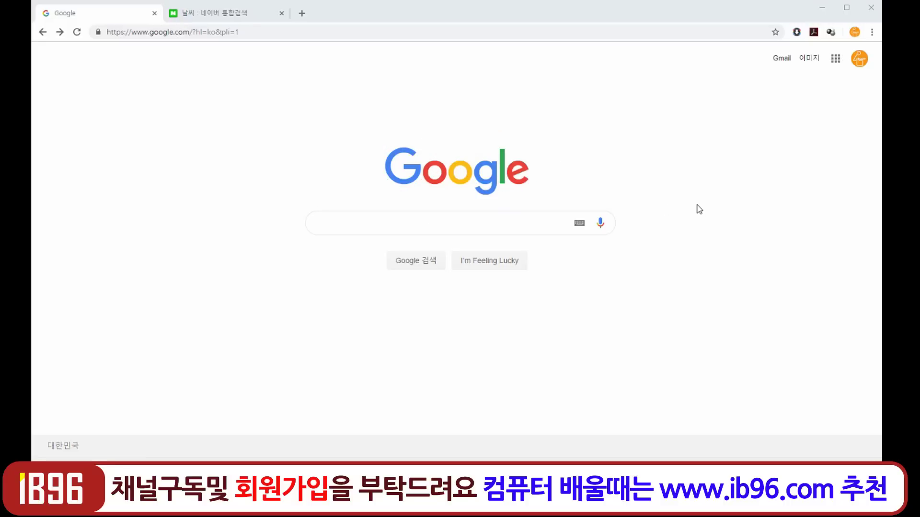
Open the search engine management settings from the address field of the Google page
left_click_drag(111, 34, 418, 47)
left_click(286, 63)
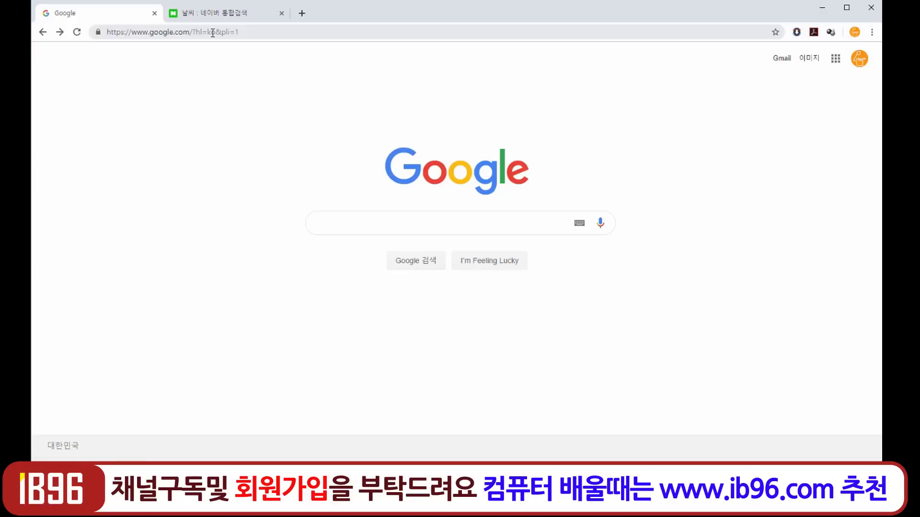
right_click(213, 33)
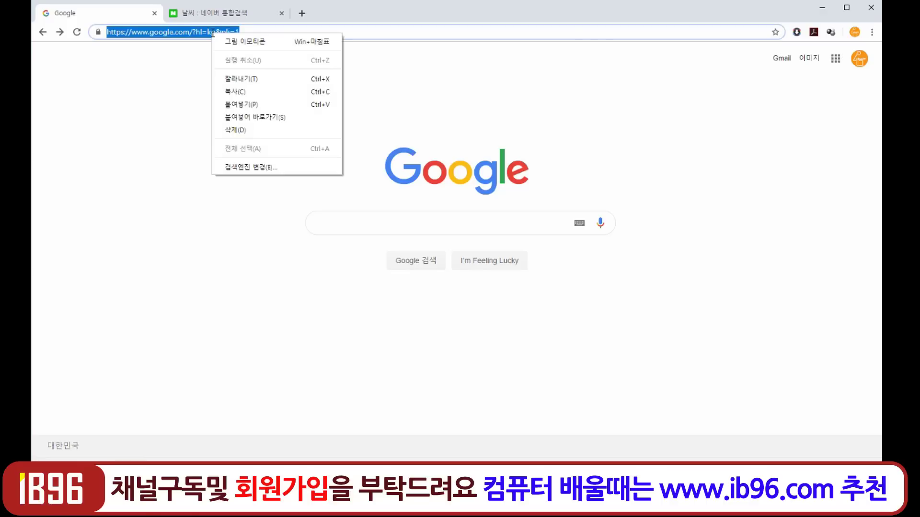
left_click(264, 167)
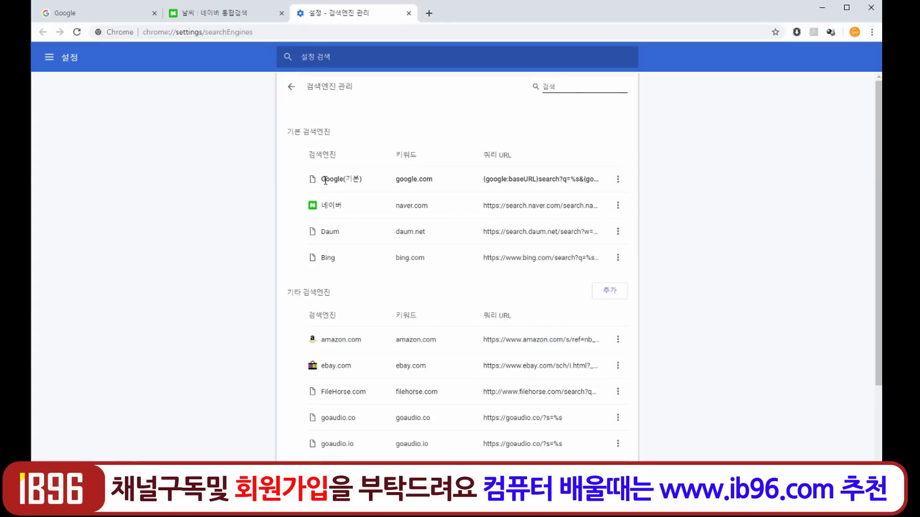
Compare the Google and 네이버 entries in the default search engine list and set 네이버 as the default
left_click_drag(323, 181, 578, 191)
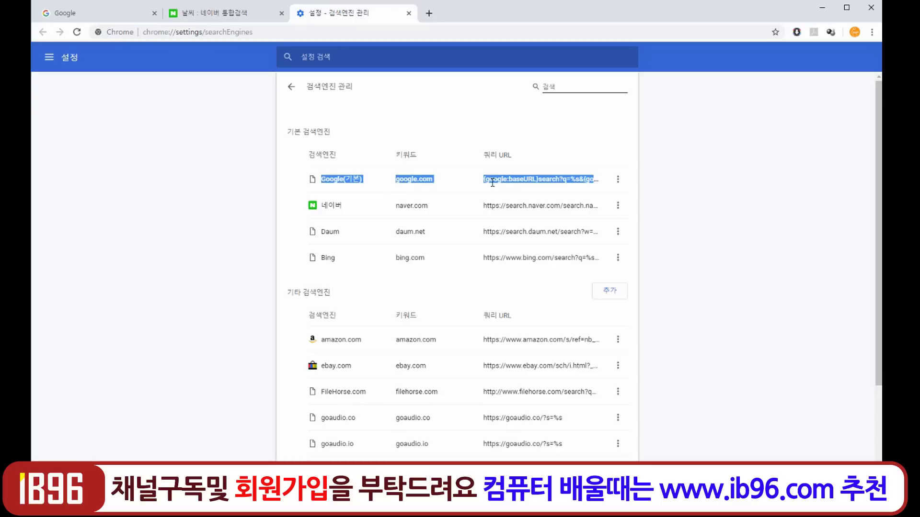
left_click_drag(318, 206, 369, 220)
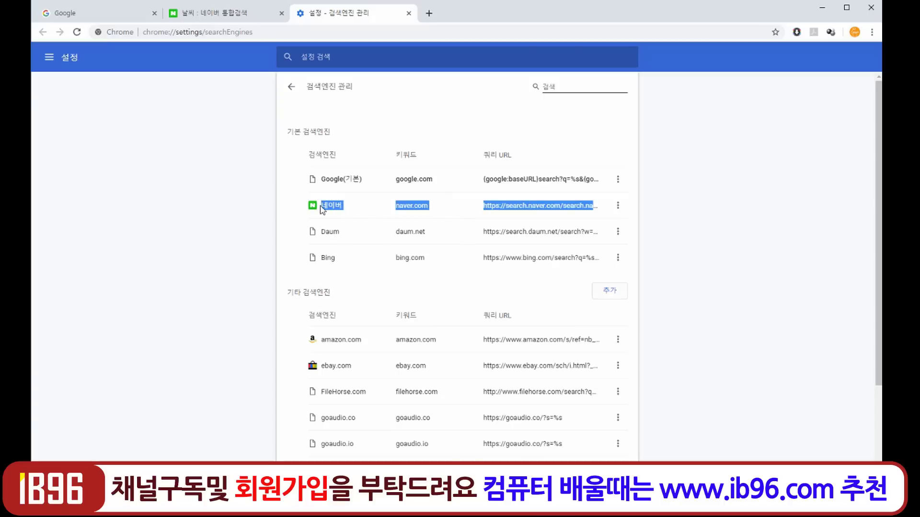
left_click(304, 210)
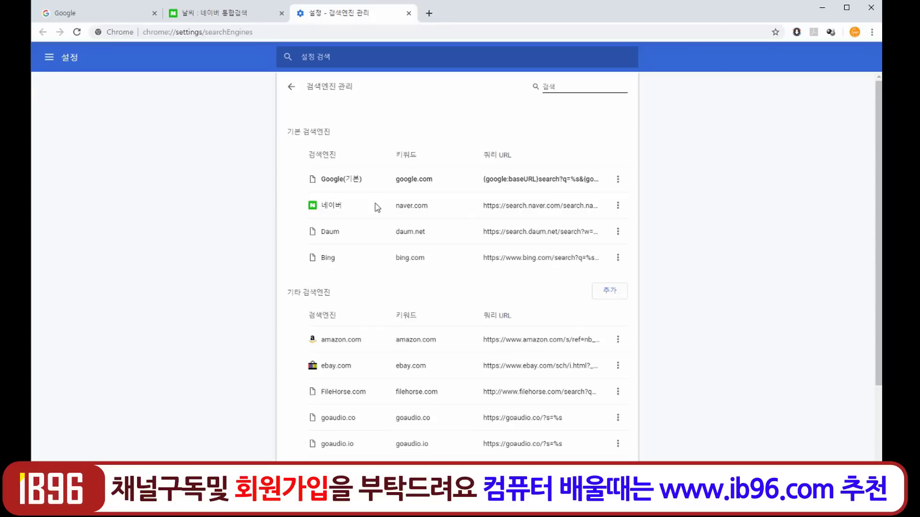
left_click_drag(373, 180, 345, 181)
left_click(619, 207)
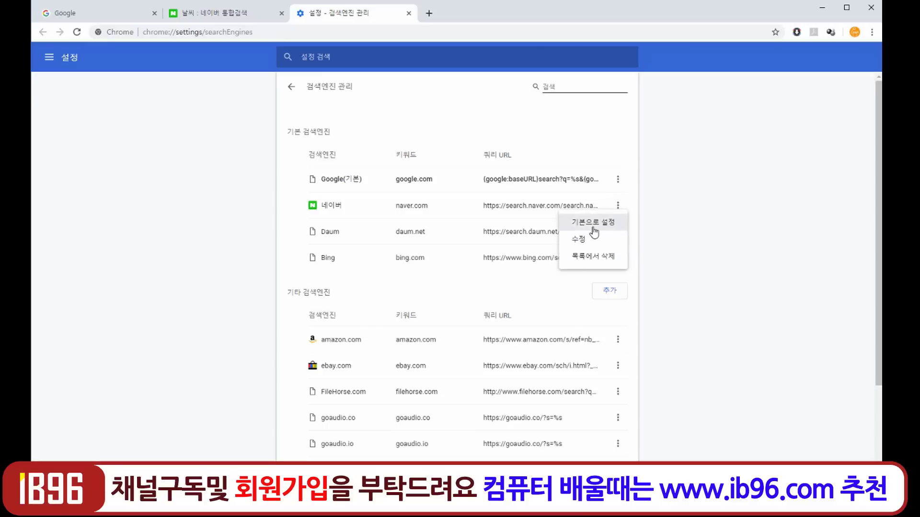
left_click(594, 232)
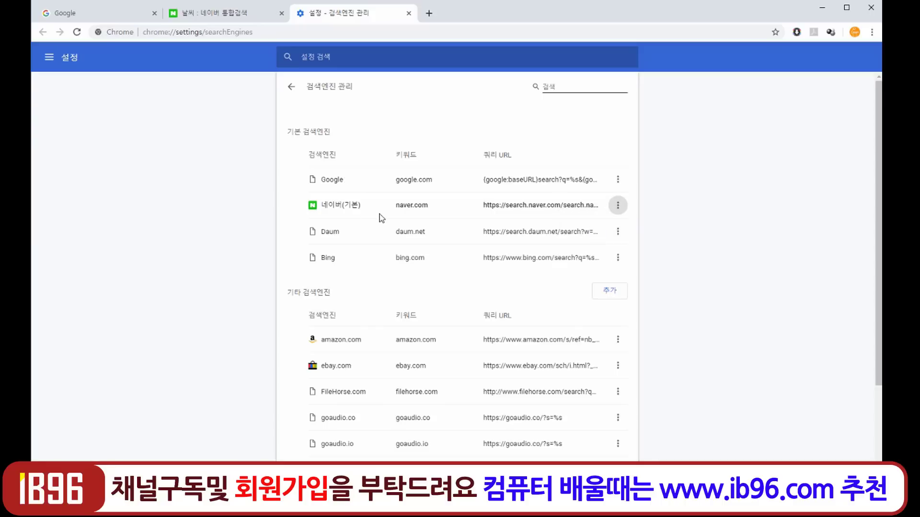
left_click_drag(372, 211, 316, 212)
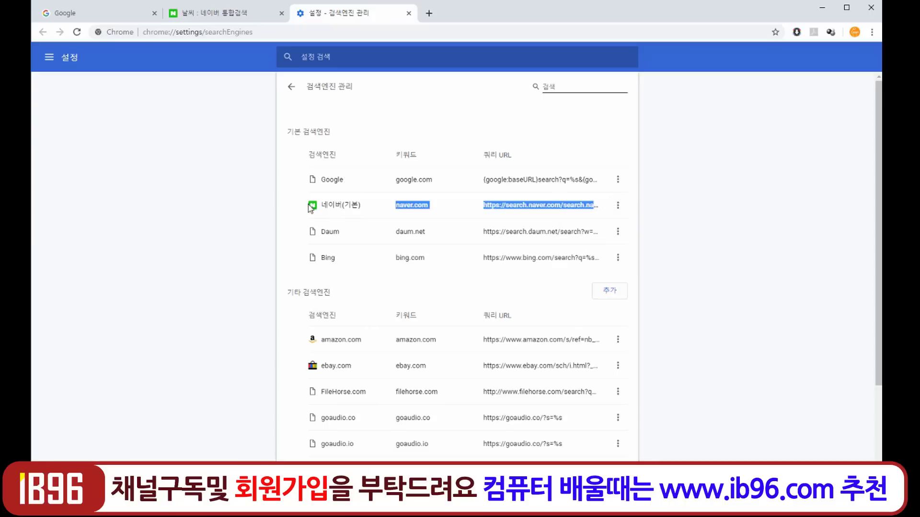
Set Google back as the default search engine
left_click(352, 204)
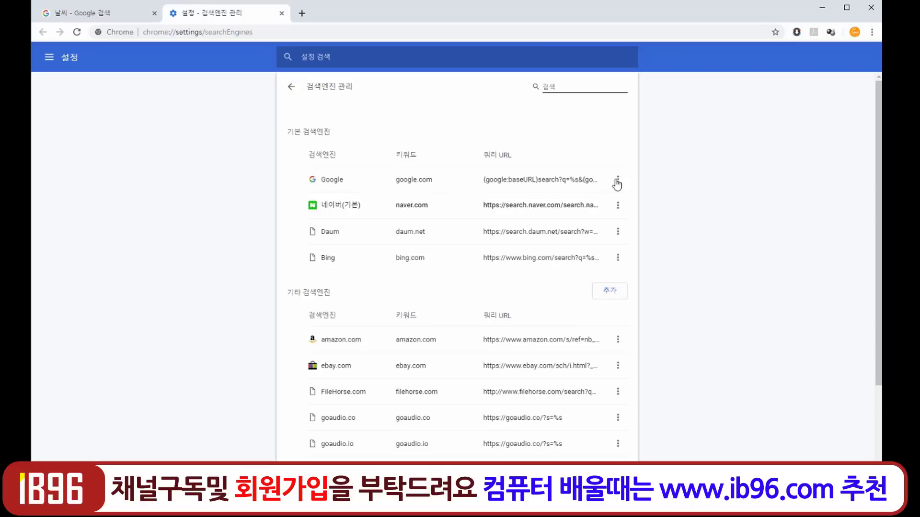
left_click(617, 179)
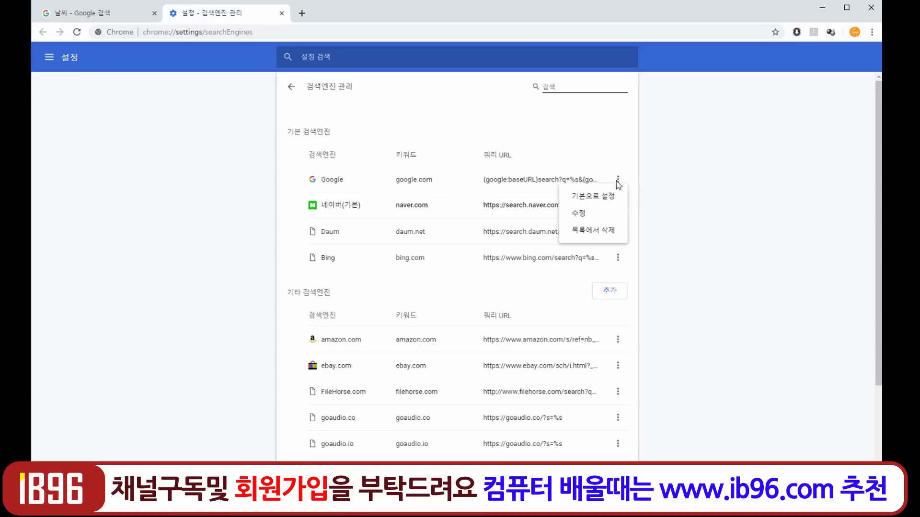
left_click(595, 197)
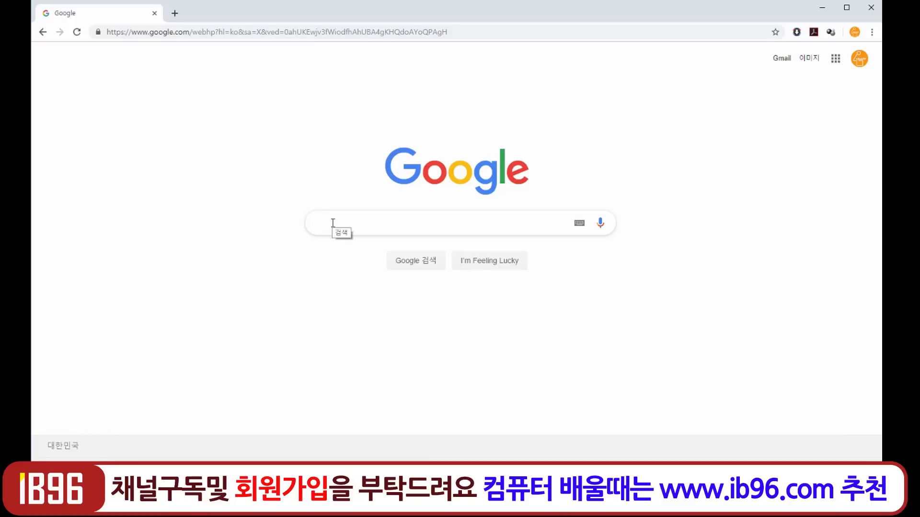
left_click(333, 223)
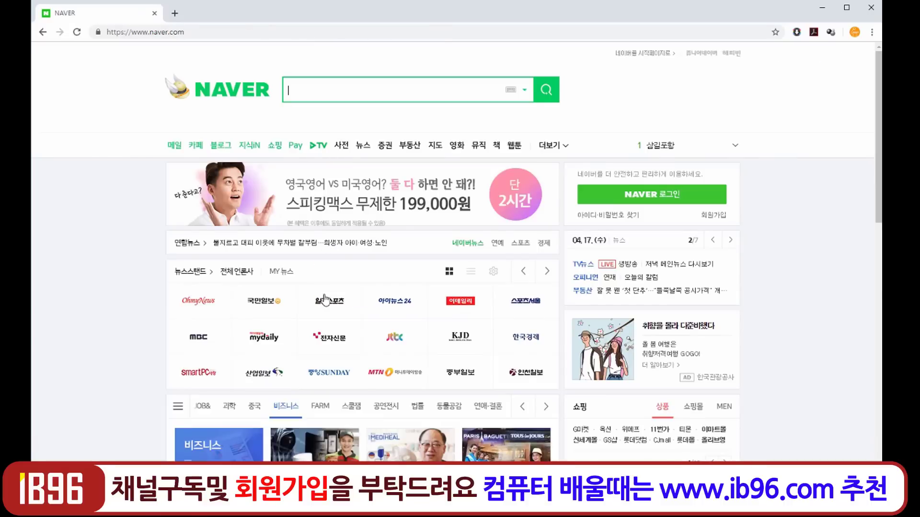
scroll(323, 305, "down", 3)
scroll(323, 305, "down", 5)
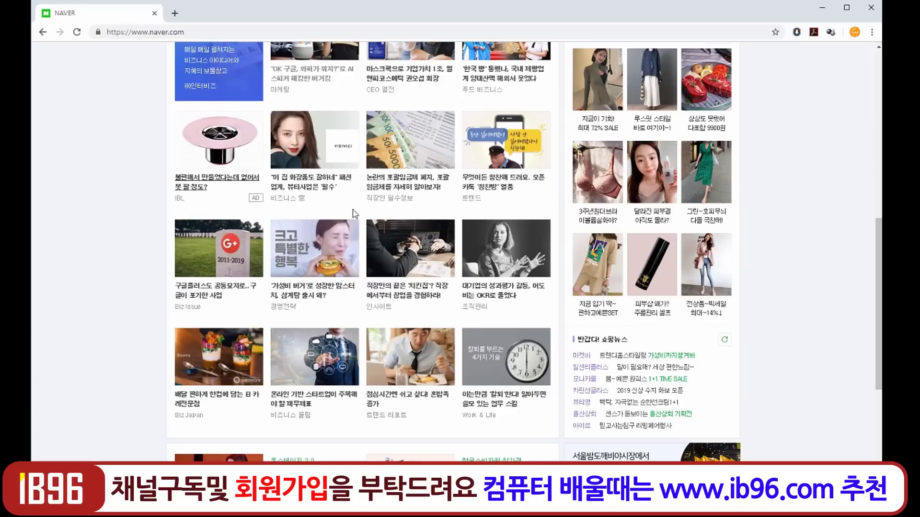
left_click(325, 290)
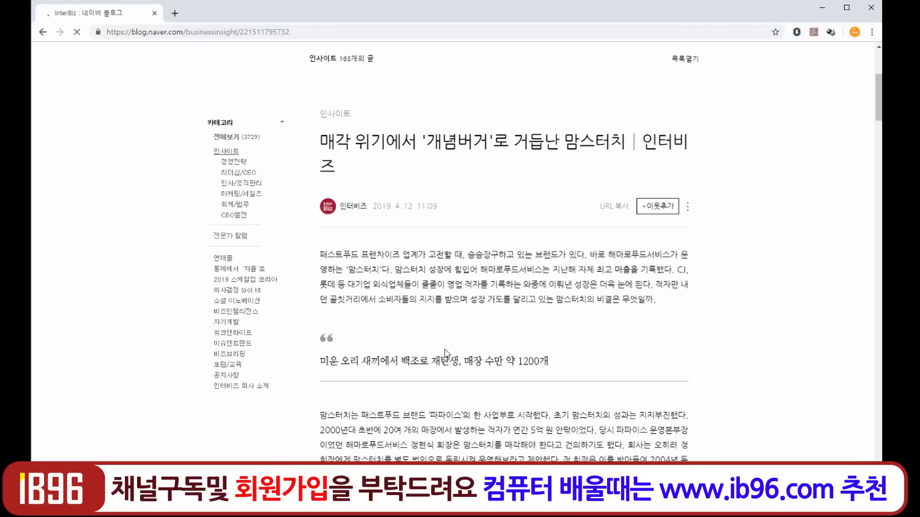
scroll(447, 350, "down", 10)
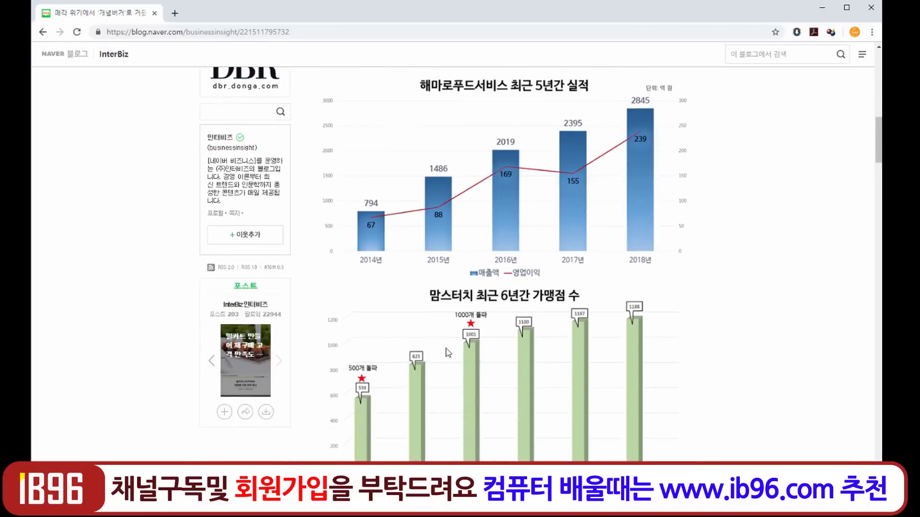
scroll(447, 352, "down", 10)
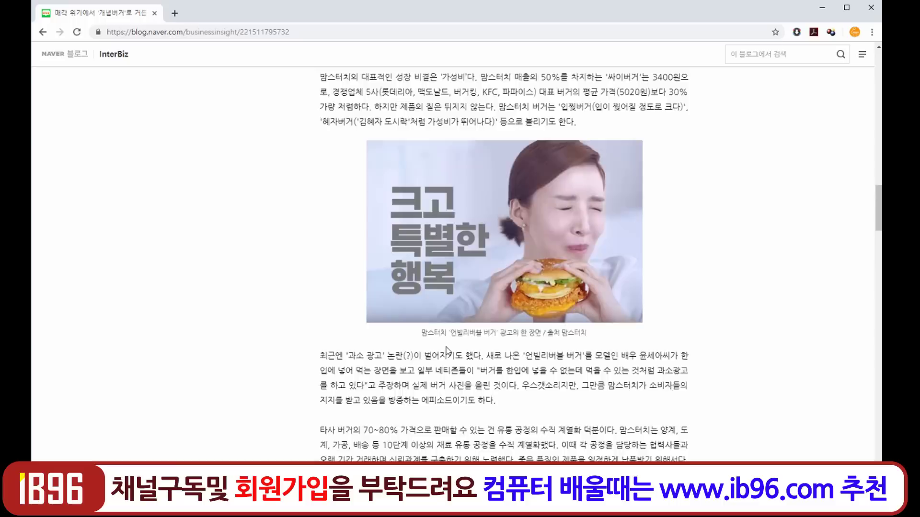
scroll(447, 349, "down", 10)
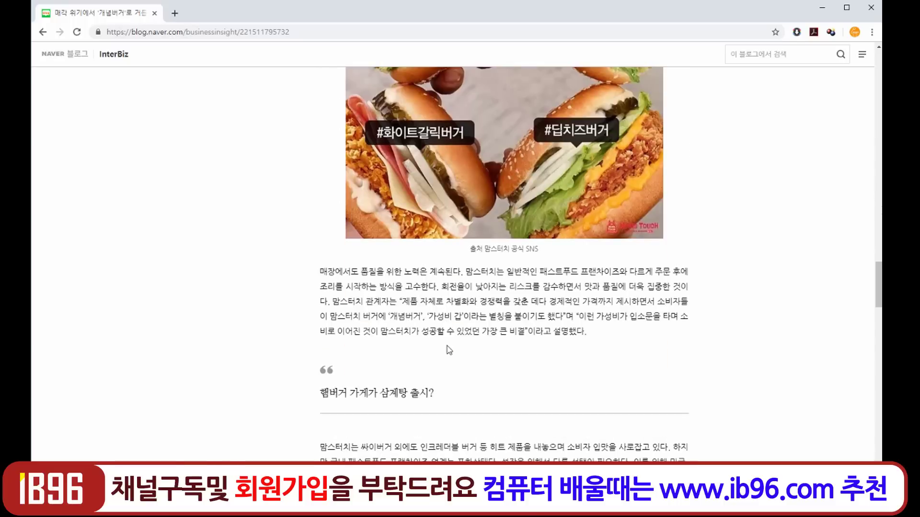
scroll(449, 350, "up", 20)
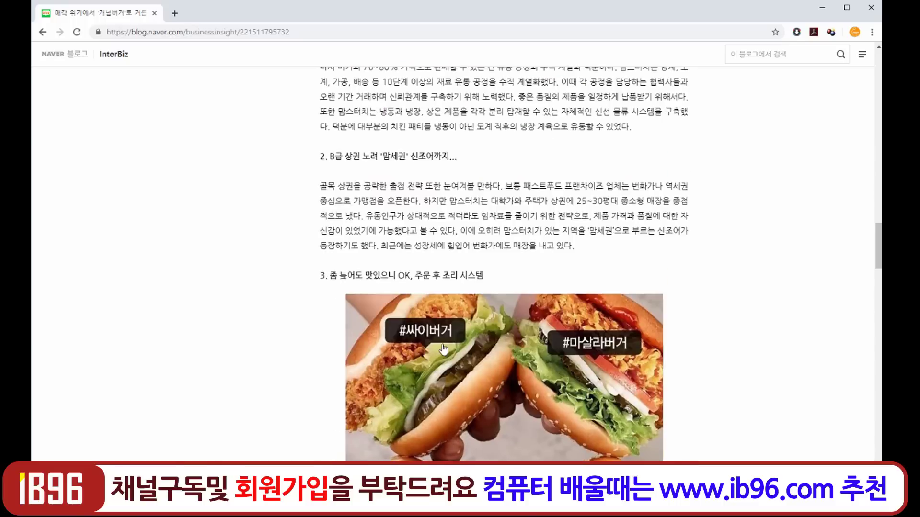
scroll(446, 315, "up", 10)
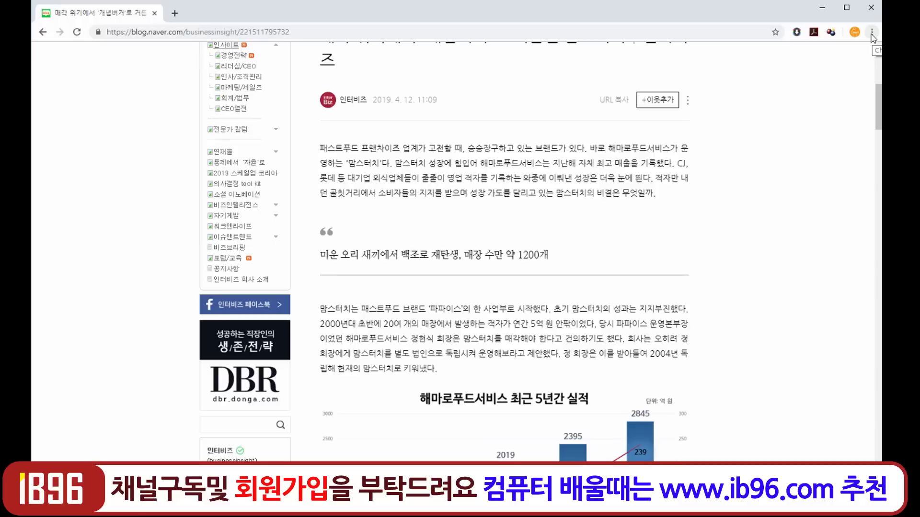
Narrow the browser window and open the print settings for the article page
left_click_drag(881, 56, 720, 56)
left_click(707, 32)
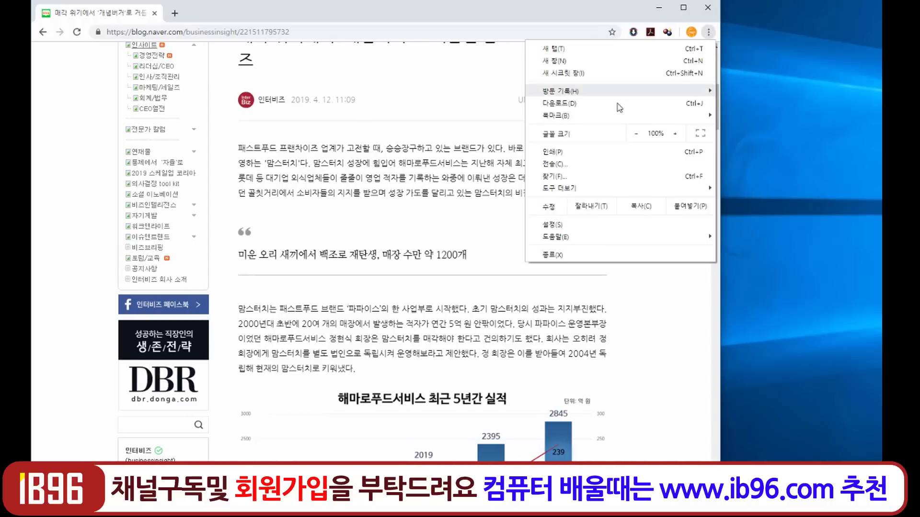
left_click(608, 153)
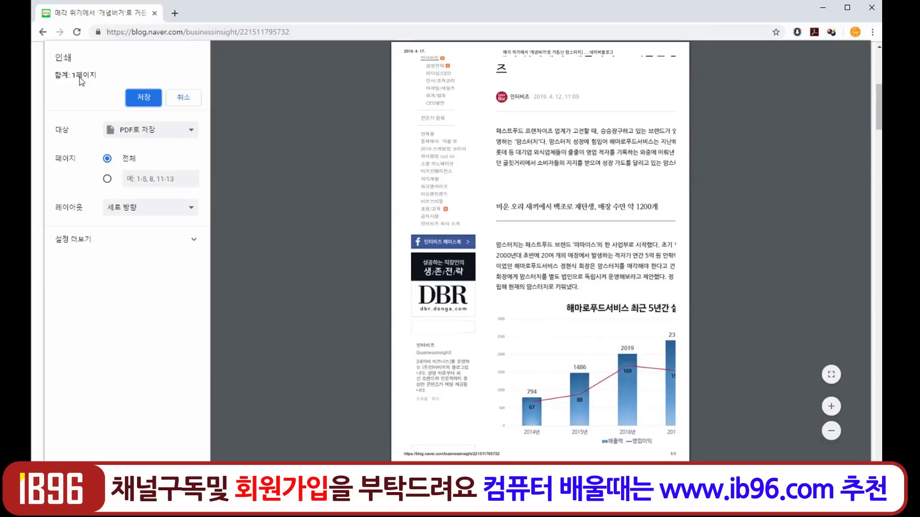
Try Microsoft Print to PDF as the print destination and switch back to PDF로 저장
left_click(168, 131)
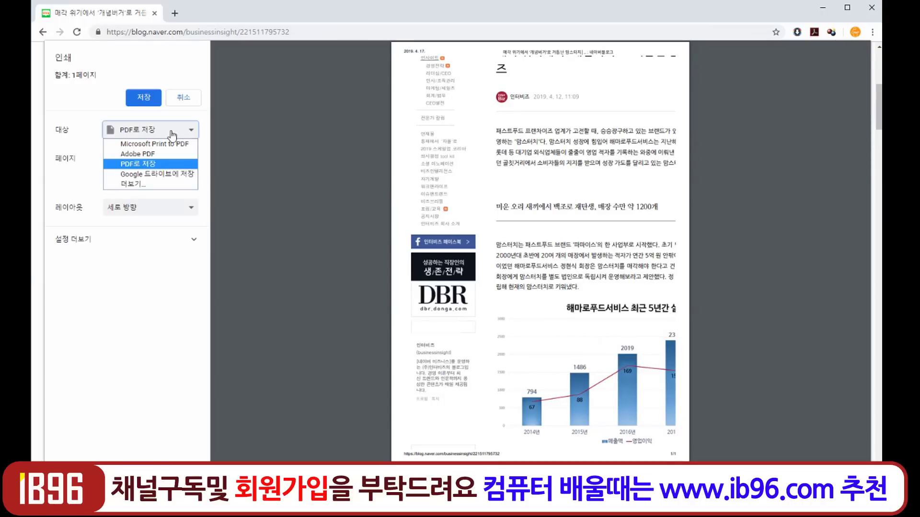
left_click(177, 144)
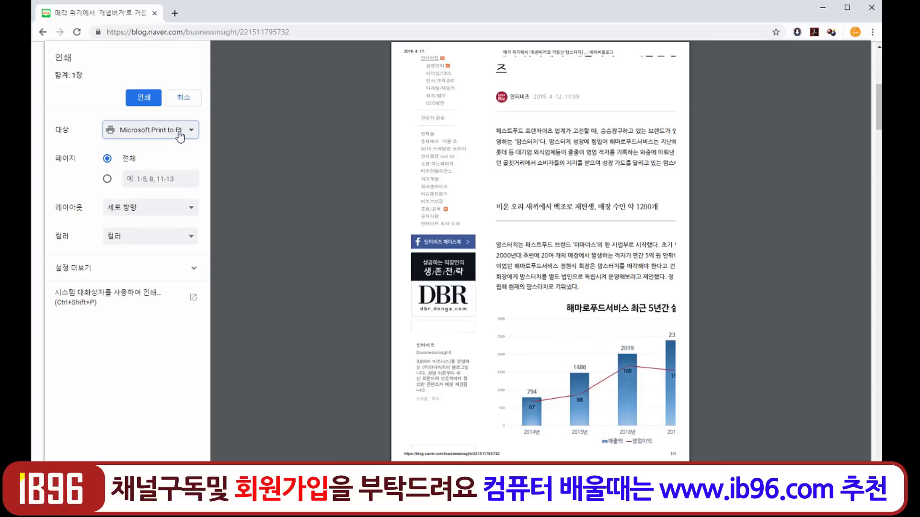
left_click(180, 136)
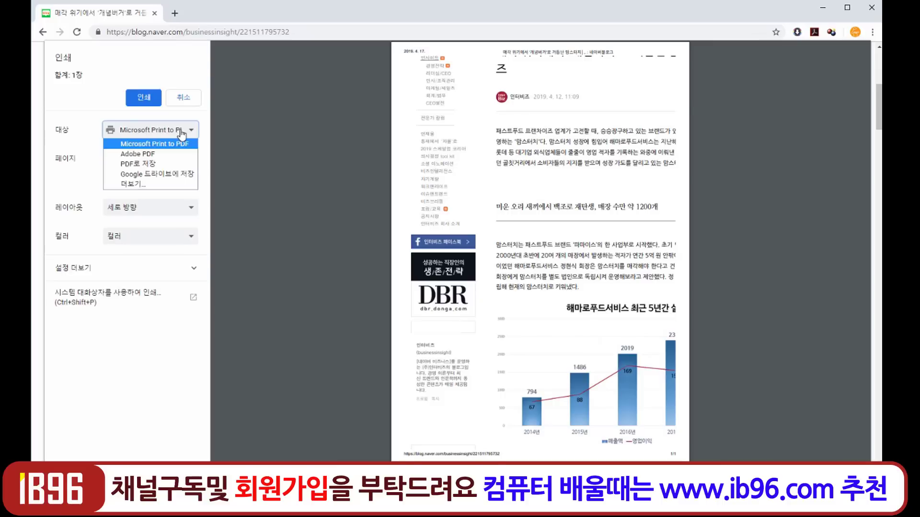
left_click(147, 166)
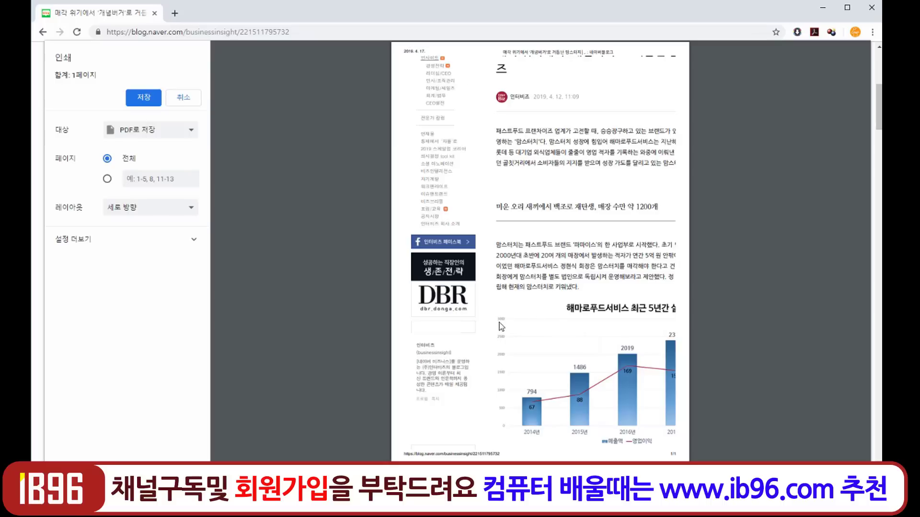
Save the article as a PDF in the 바탕 화면 folder under the suggested name and uncover the desktop behind the browser
left_click(147, 102)
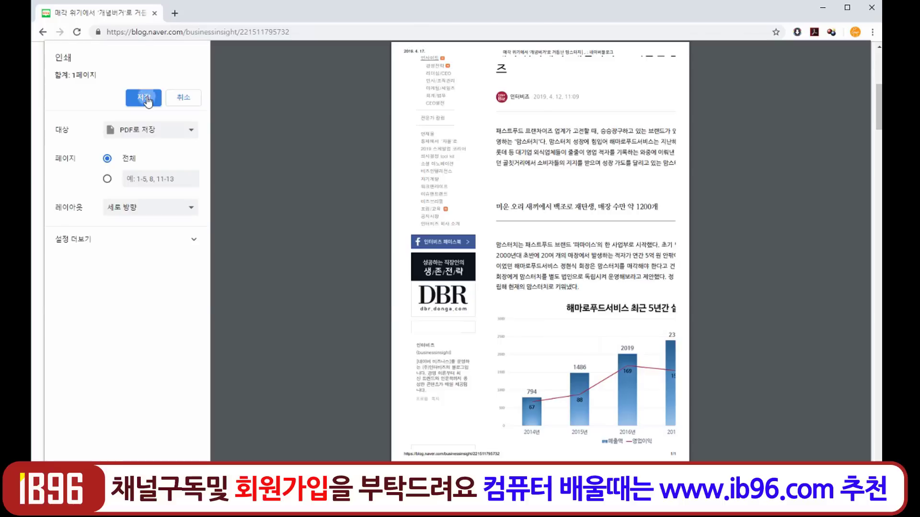
left_click(102, 187)
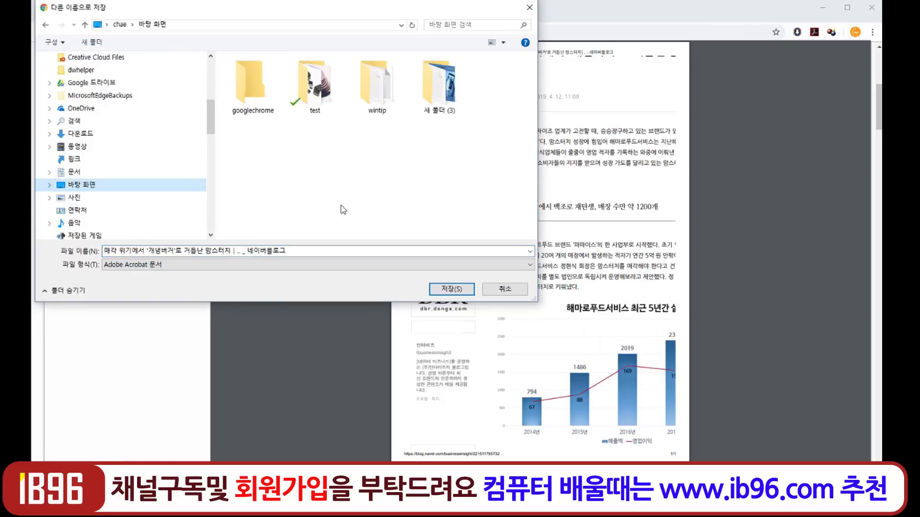
left_click(451, 289)
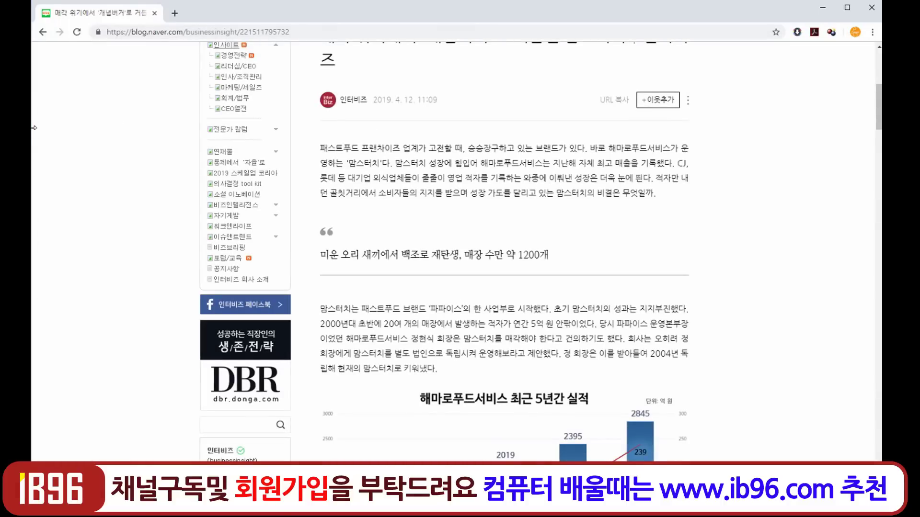
left_click_drag(34, 128, 259, 128)
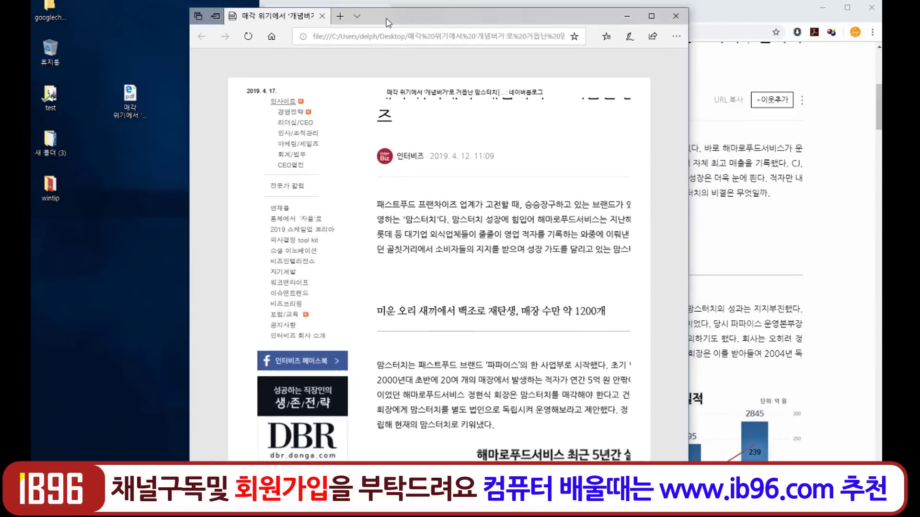
Close the PDF's Edge window, open the saved article PDF from the desktop in Chrome, and skim its content
left_click(673, 17)
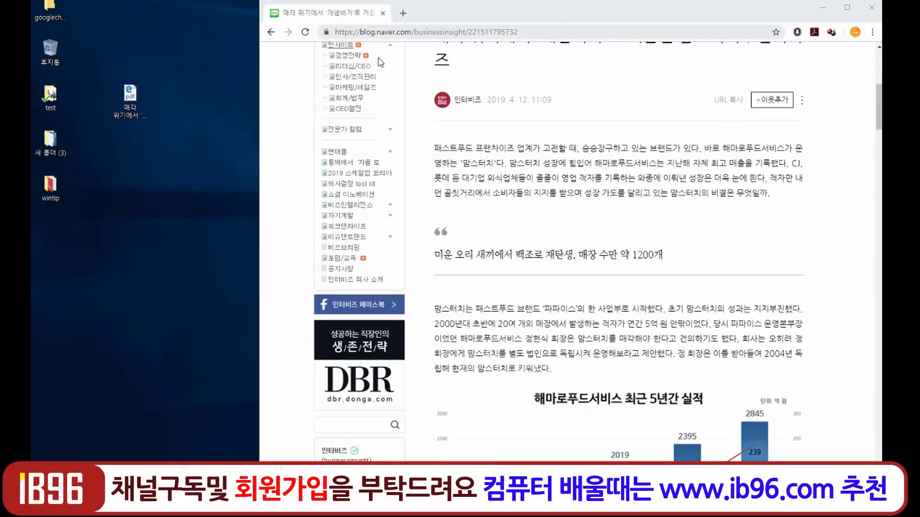
left_click_drag(130, 94, 519, 145)
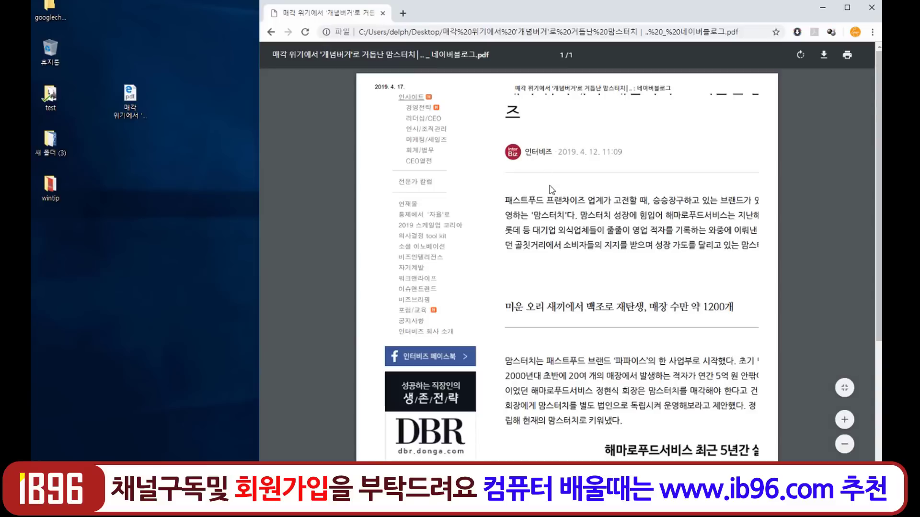
scroll(550, 189, "down", 4)
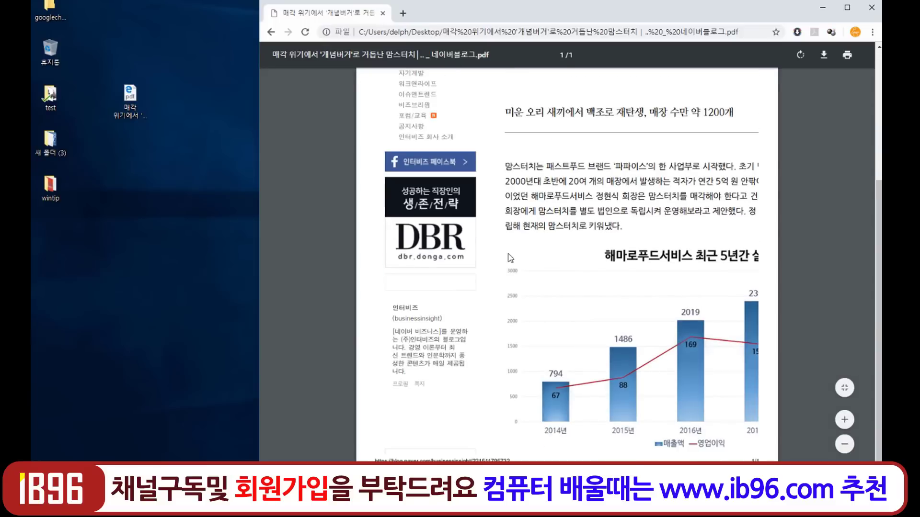
scroll(496, 261, "up", 4)
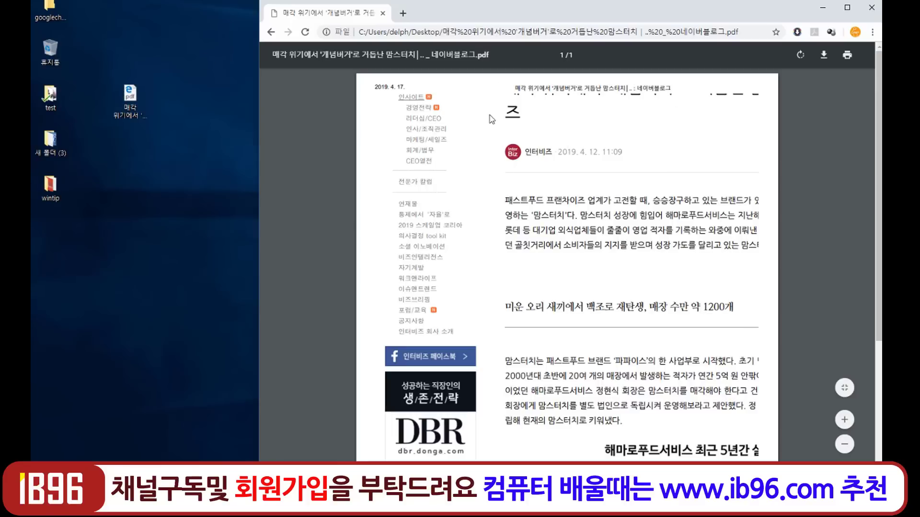
Replace the PDF tab with a new tab and view beautiful-1274056_1920 from the 비디오 프로젝트 folder in it, returning to the new tab page
left_click(403, 13)
left_click(382, 13)
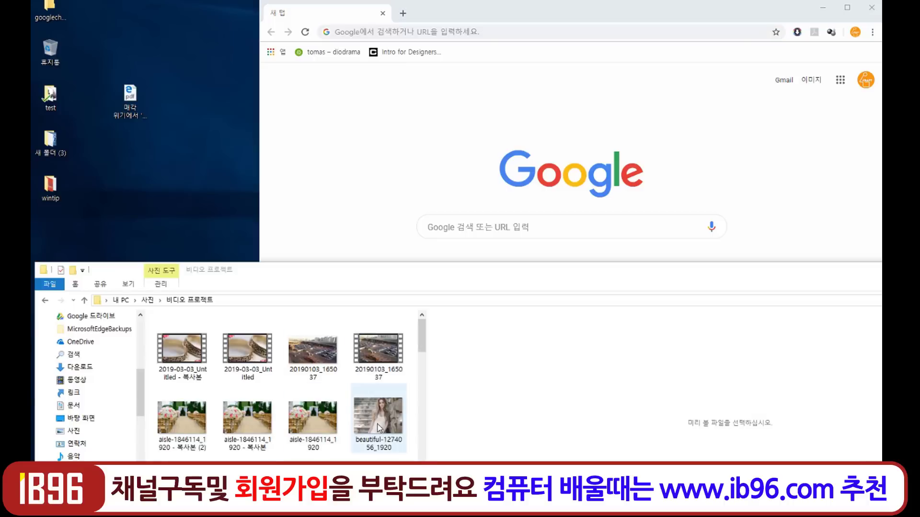
left_click(378, 400)
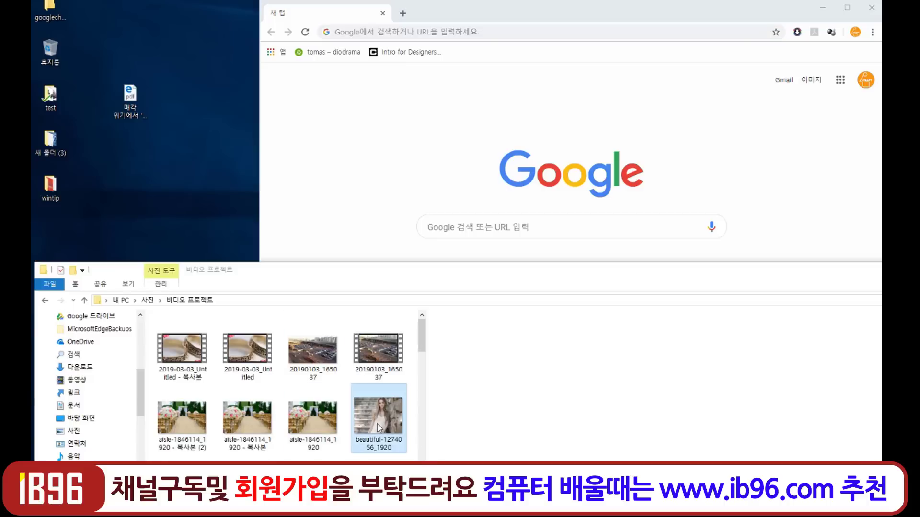
left_click_drag(378, 400, 463, 197)
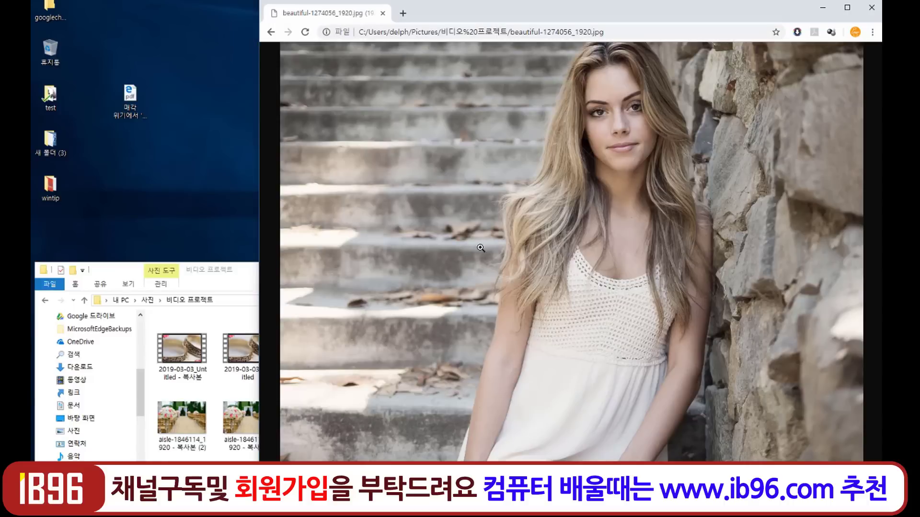
key("alt+Left")
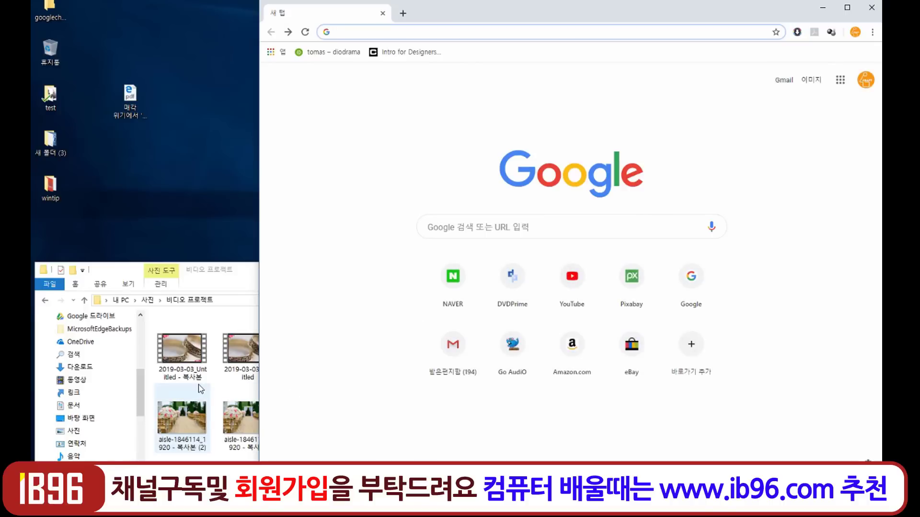
Play the video 2019-03-03_Untitled from the 비디오 프로젝트 folder in Chrome and pause it after a few seconds
left_click(256, 381)
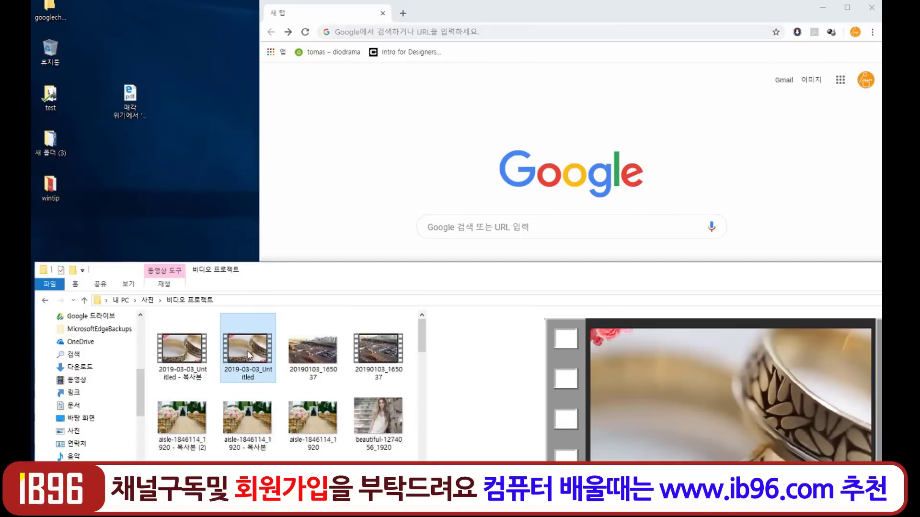
left_click_drag(249, 355, 500, 212)
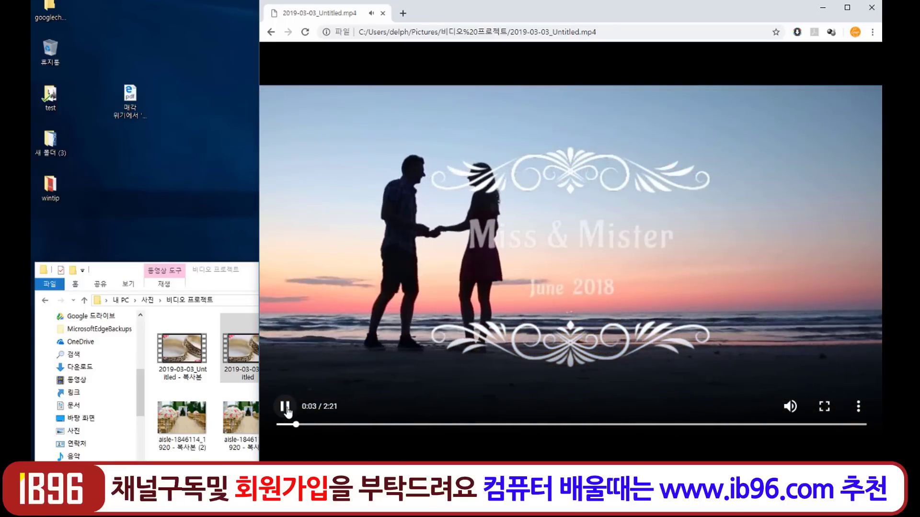
left_click(286, 408)
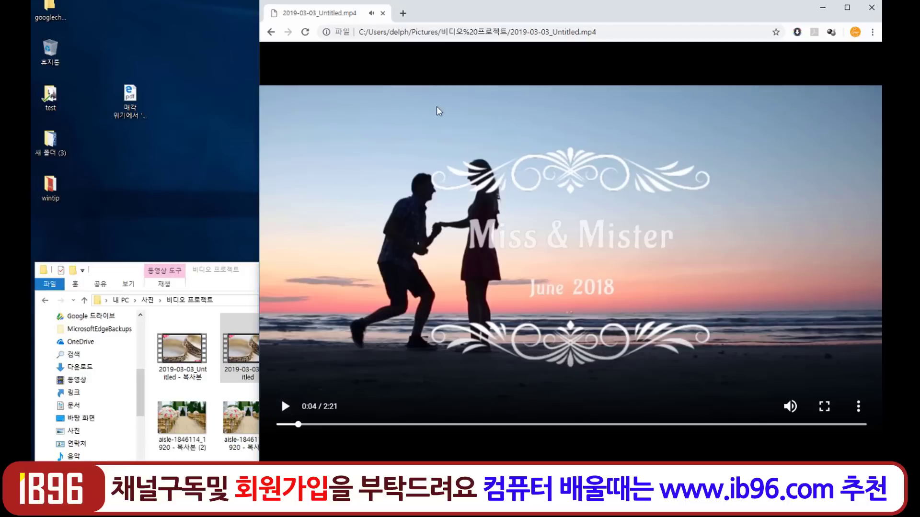
Look through the other files in the 비디오 프로젝트 folder and return Chrome from the video to the new tab page
left_click(250, 285)
scroll(344, 368, "down", 10)
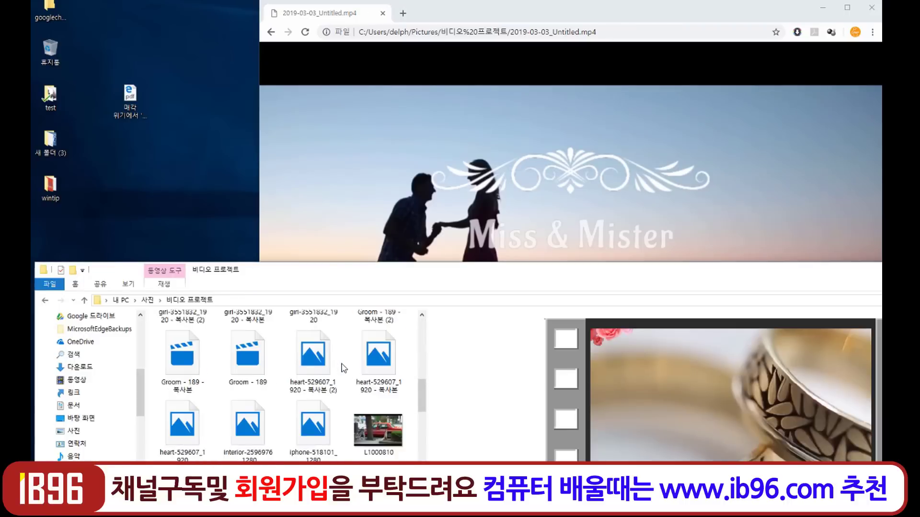
scroll(344, 367, "up", 5)
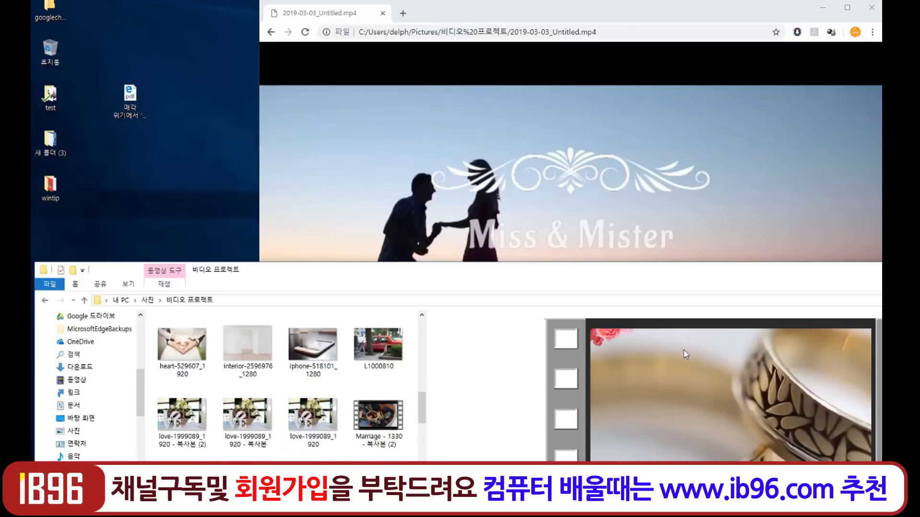
left_click(417, 117)
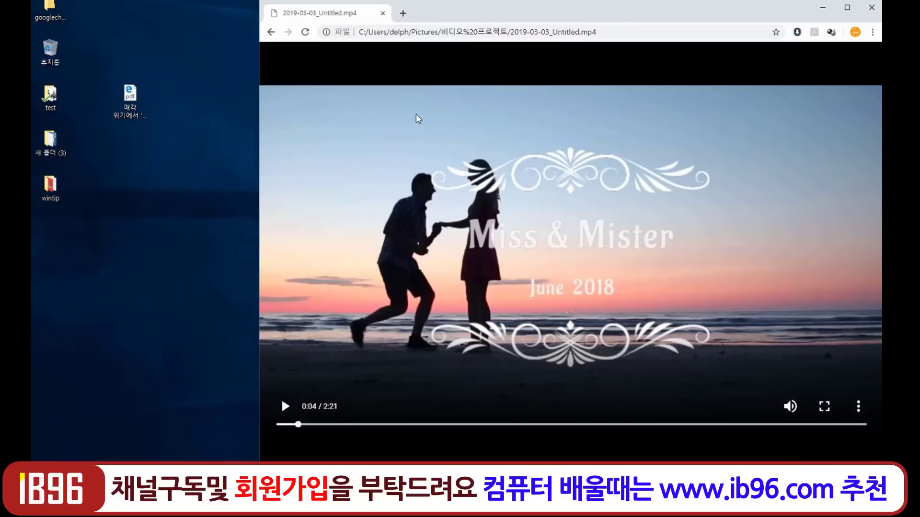
left_click(271, 32)
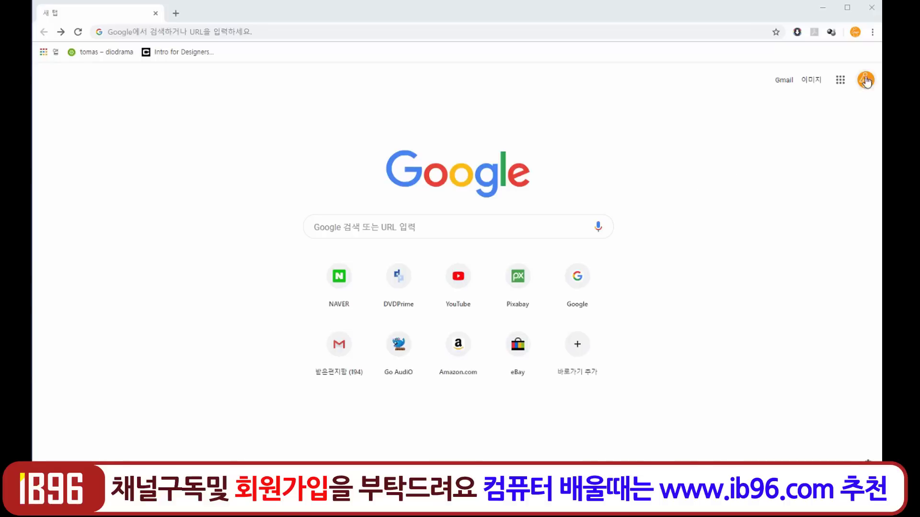
Open a new incognito window (새 시크릿 창) and place it just below the regular window's bookmarks
left_click(872, 33)
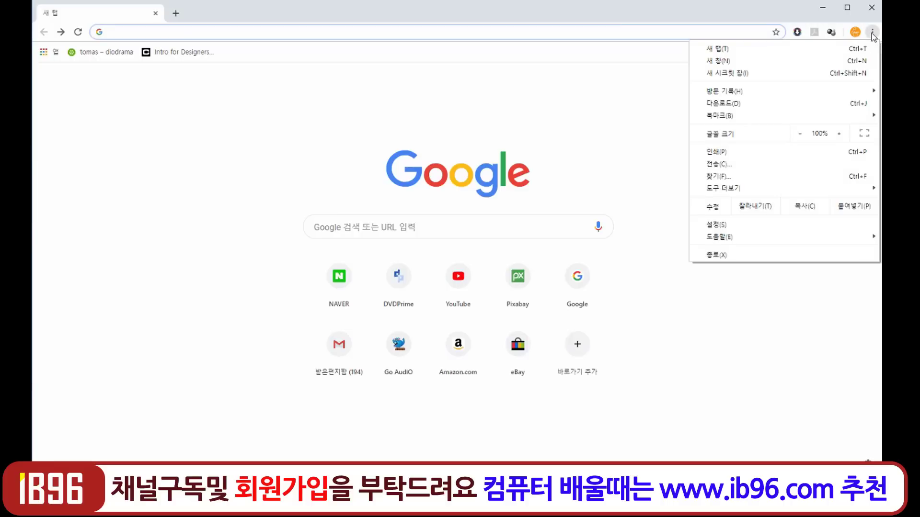
left_click(727, 73)
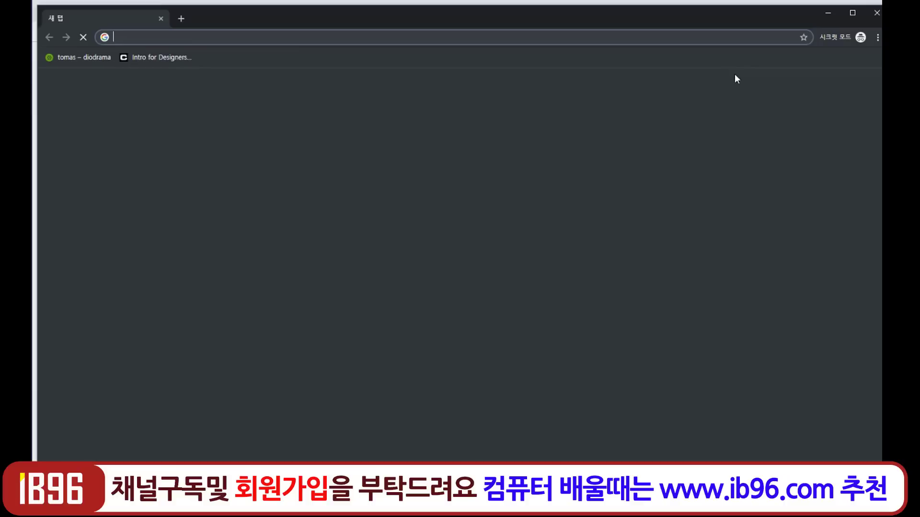
left_click_drag(330, 15, 323, 76)
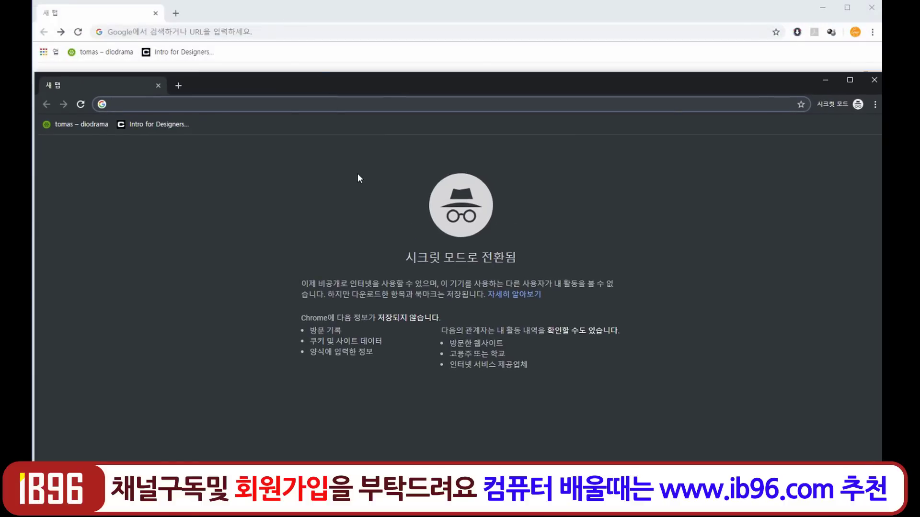
left_click_drag(279, 87, 276, 80)
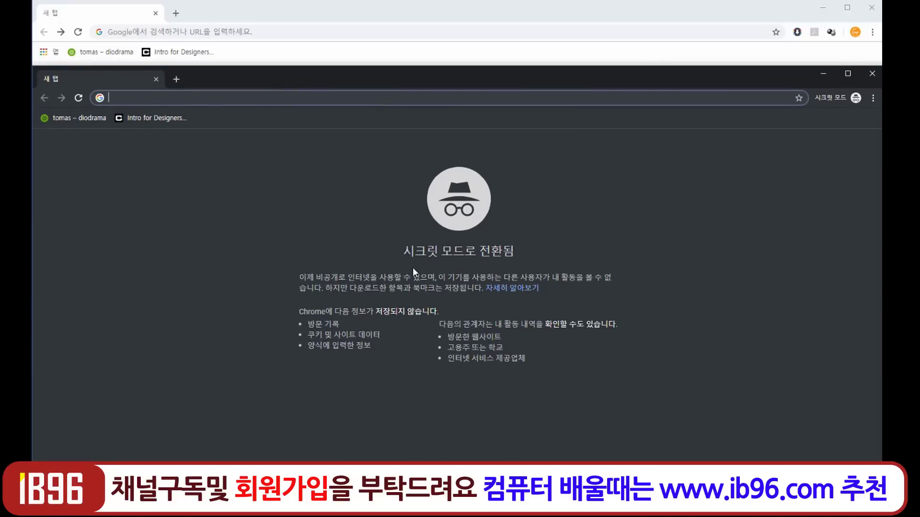
left_click_drag(326, 273, 357, 383)
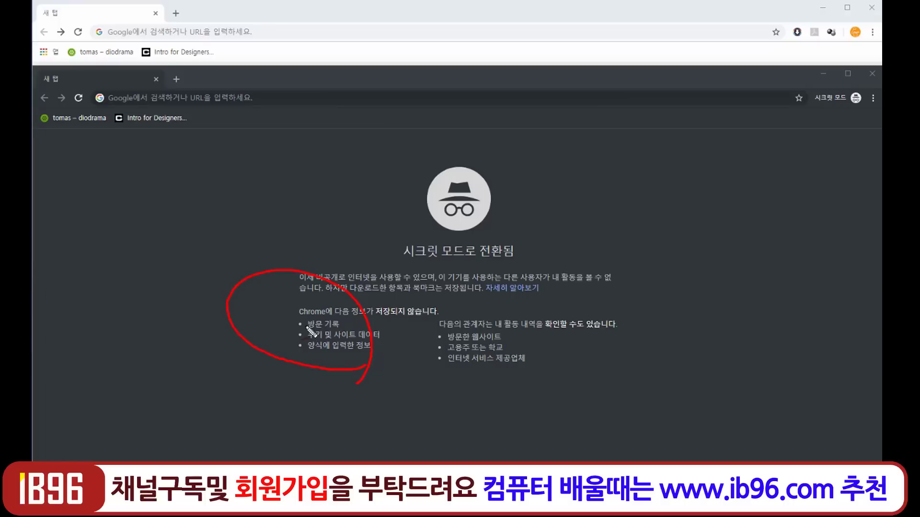
left_click_drag(306, 327, 379, 339)
left_click_drag(309, 352, 377, 355)
left_click_drag(377, 316, 603, 338)
left_click(441, 327)
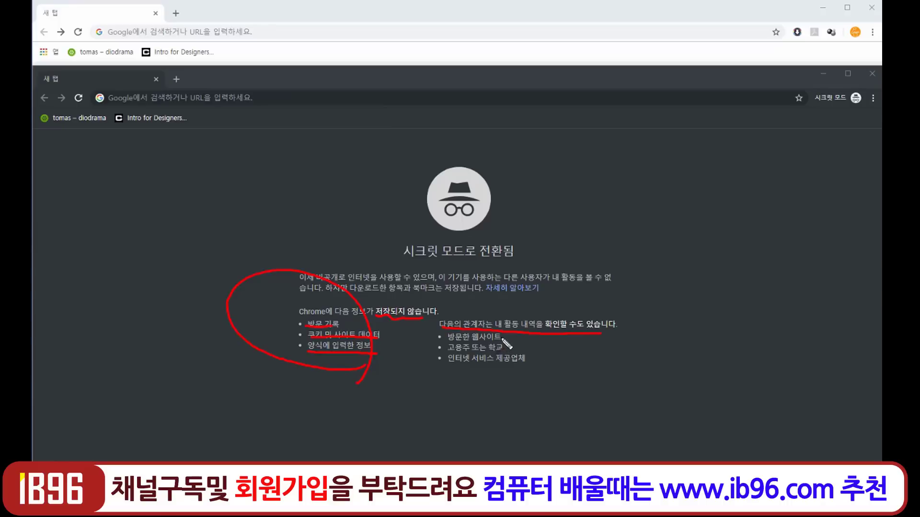
mouse_move(501, 338)
left_mouse_down()
mouse_move(515, 333)
mouse_move(515, 341)
left_mouse_up()
mouse_move(450, 365)
left_mouse_down()
mouse_move(526, 373)
mouse_move(555, 360)
mouse_move(537, 371)
left_mouse_up()
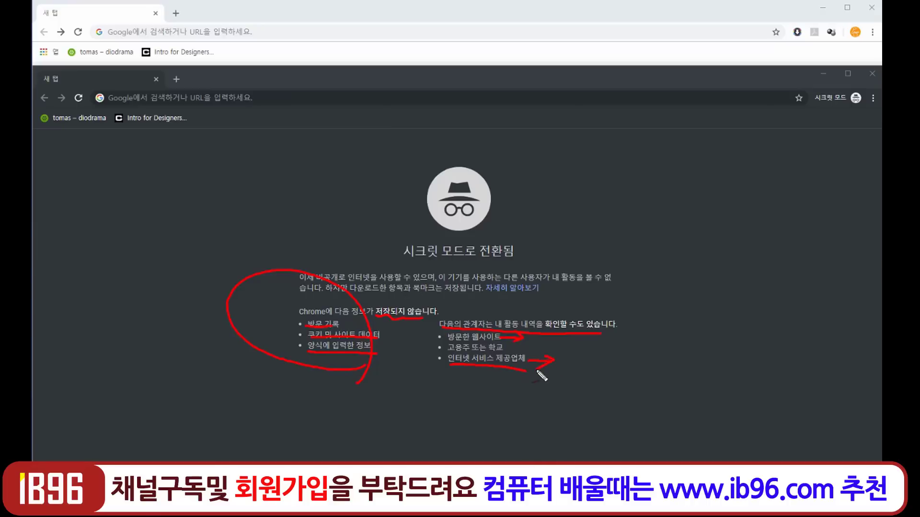
left_click_drag(594, 352, 597, 382)
mouse_move(595, 350)
left_mouse_down()
mouse_move(607, 351)
mouse_move(597, 381)
mouse_move(639, 335)
mouse_move(629, 364)
left_mouse_up()
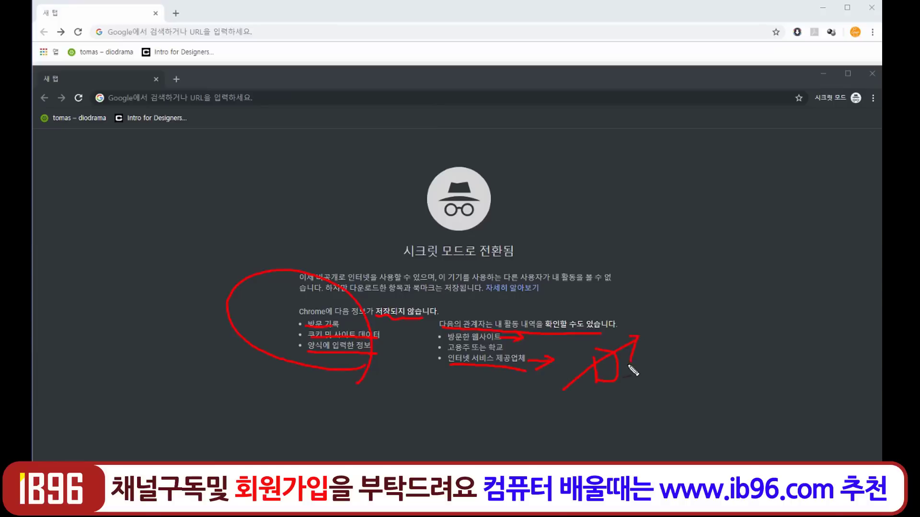
mouse_move(594, 413)
left_mouse_down()
mouse_move(622, 324)
mouse_move(624, 330)
left_mouse_up()
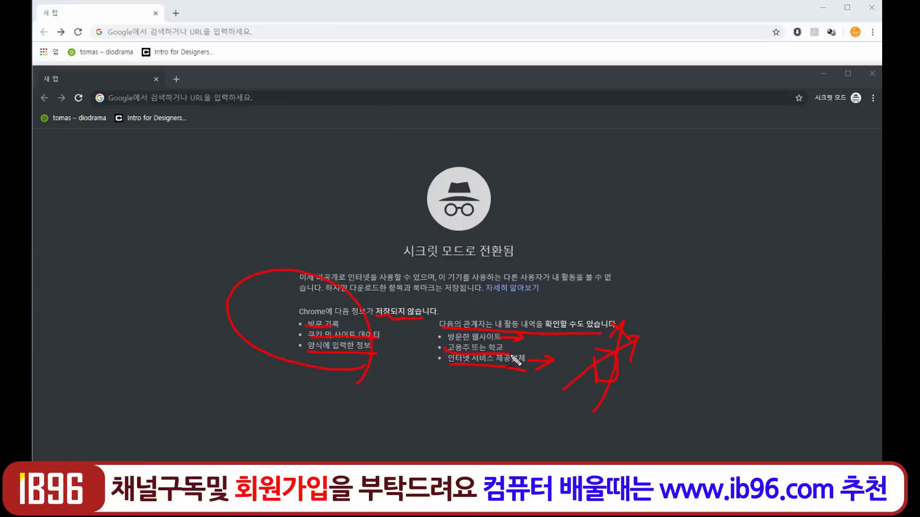
left_click_drag(506, 344, 514, 350)
mouse_move(600, 275)
left_mouse_down()
mouse_move(601, 258)
mouse_move(636, 255)
mouse_move(606, 280)
mouse_move(647, 206)
mouse_move(619, 302)
mouse_move(626, 286)
left_mouse_up()
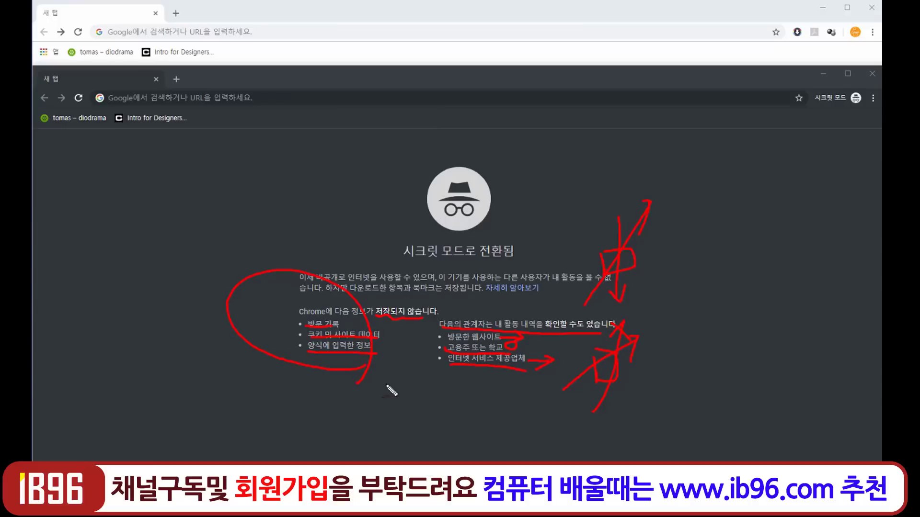
mouse_move(390, 387)
left_mouse_down()
mouse_move(269, 282)
mouse_move(362, 413)
left_mouse_up()
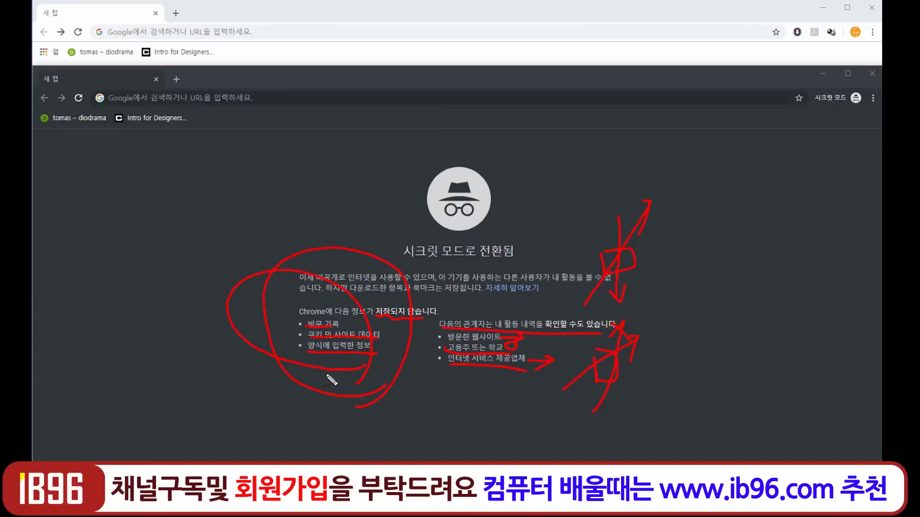
mouse_move(329, 374)
left_mouse_down()
mouse_move(399, 330)
mouse_move(361, 387)
left_mouse_up()
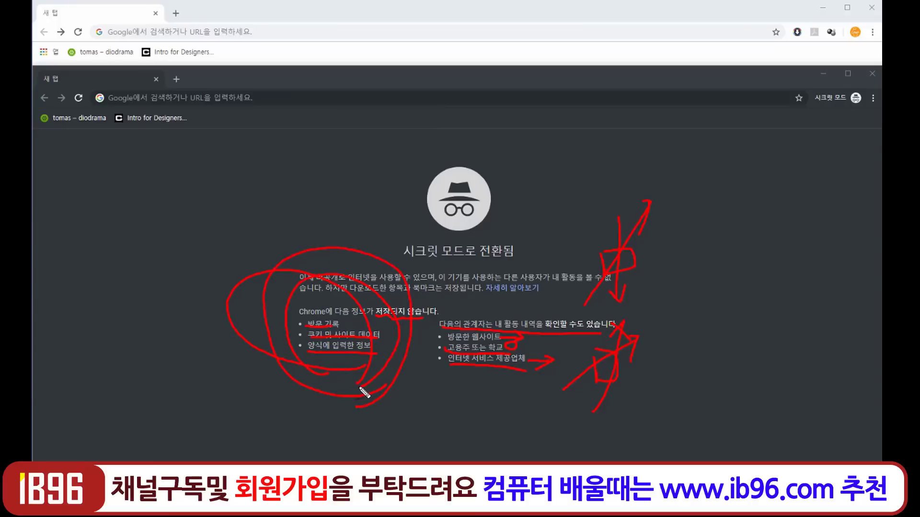
key("Escape")
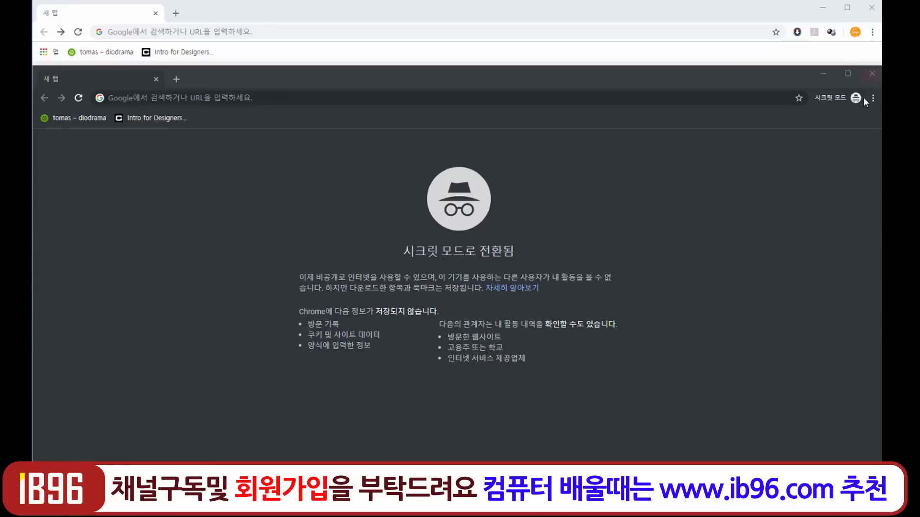
Close the incognito window and show the recently closed tabs under 방문 기록
left_click(872, 74)
left_click(873, 34)
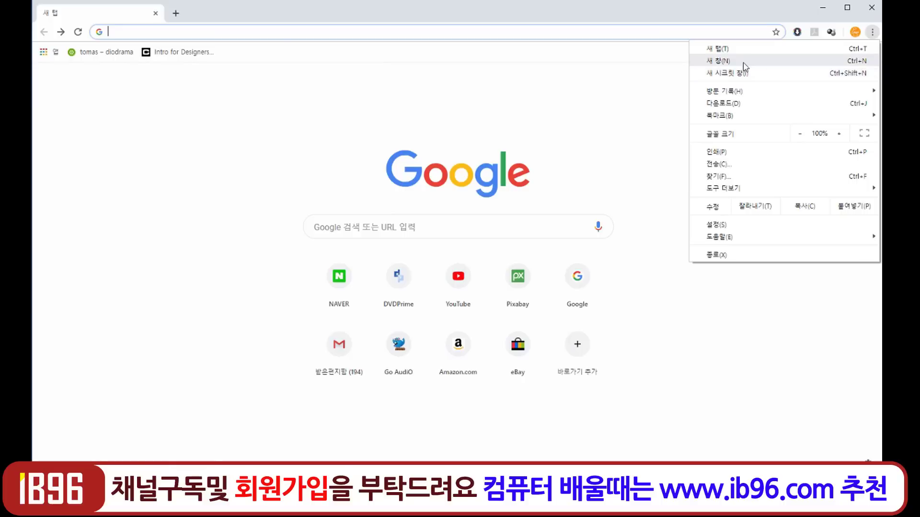
left_click(754, 16)
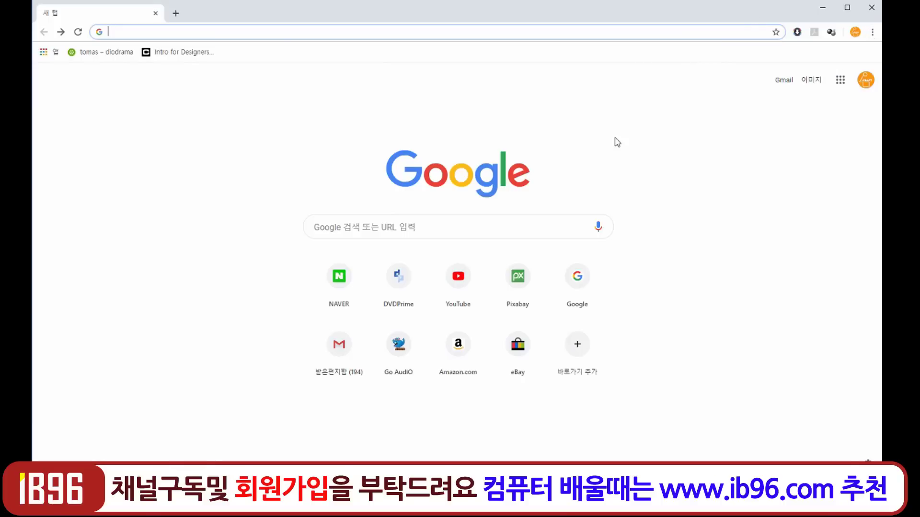
left_click(873, 31)
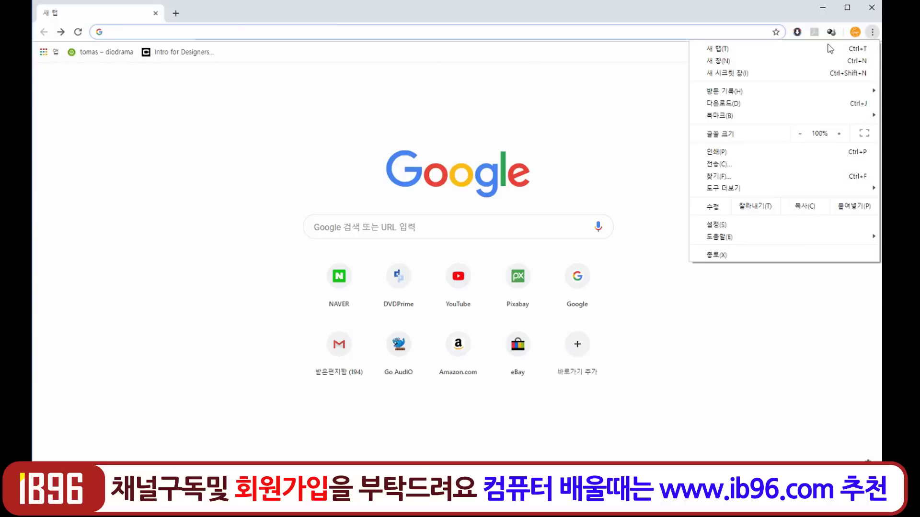
mouse_move(753, 91)
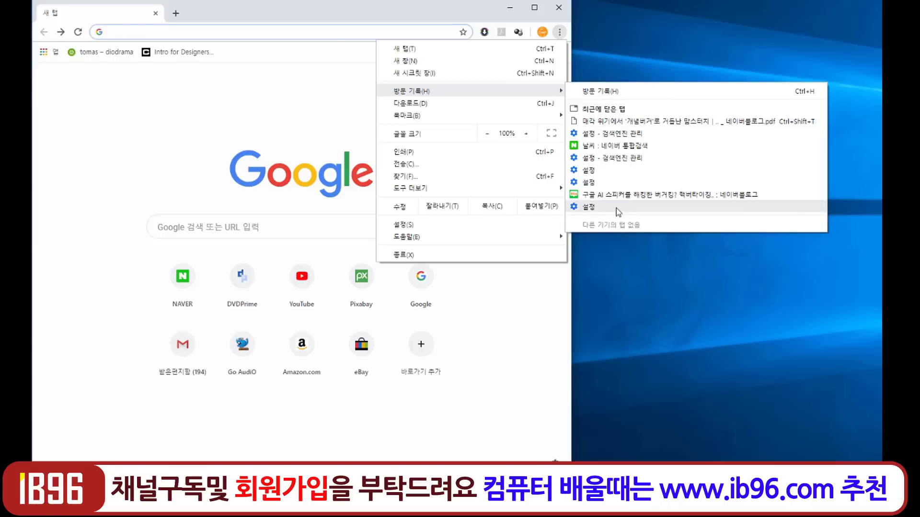
Open Chrome's download history, widen the browser window, and look through the list of downloaded files
left_click(438, 103)
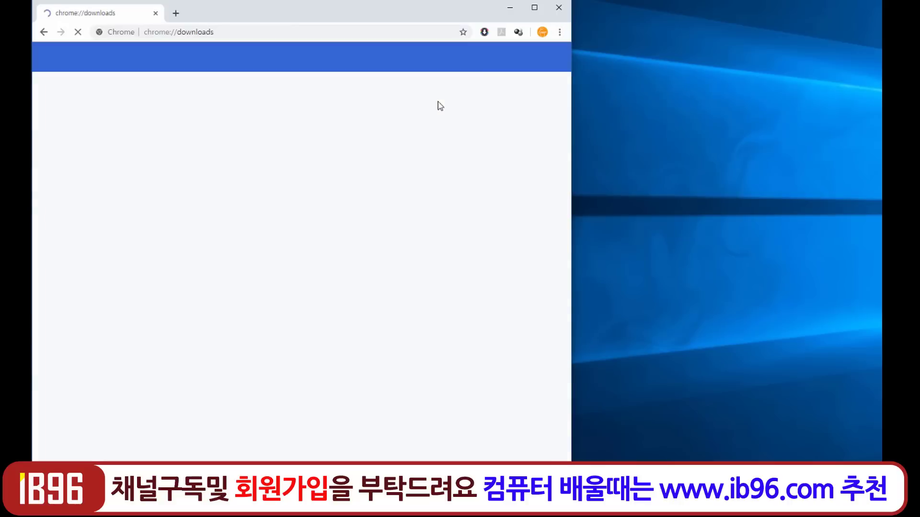
left_click_drag(570, 92, 881, 93)
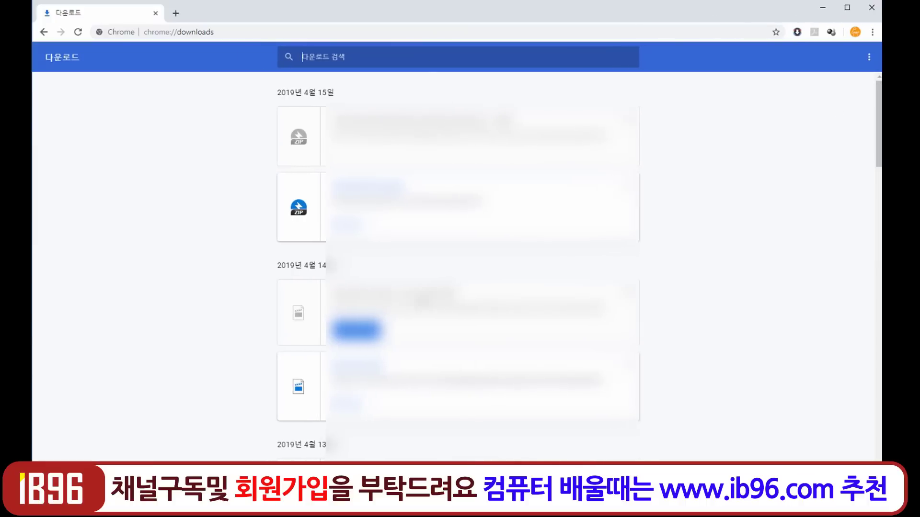
scroll(838, 108, "down", 8)
scroll(579, 267, "up", 8)
Look through the whole download history and return to the new tab page
left_click(876, 33)
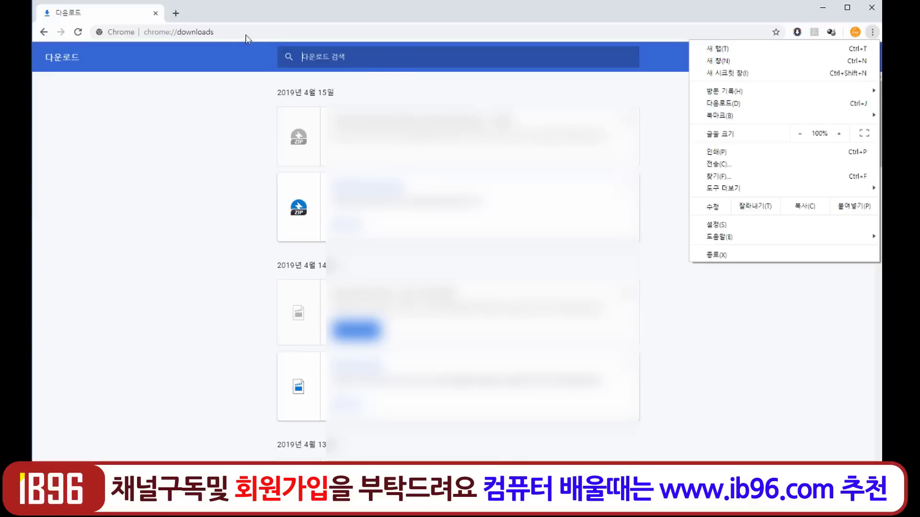
left_click(749, 329)
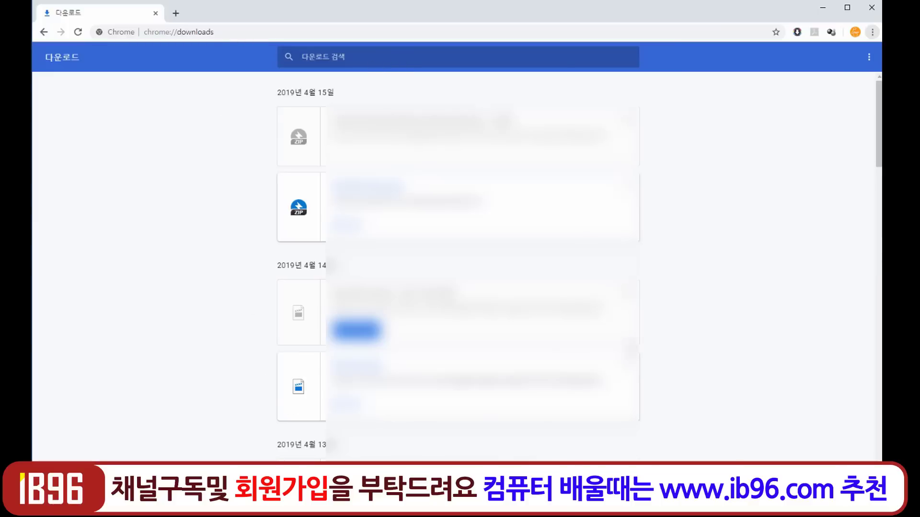
scroll(748, 329, "down", 15)
scroll(458, 263, "up", 15)
key("alt+Left")
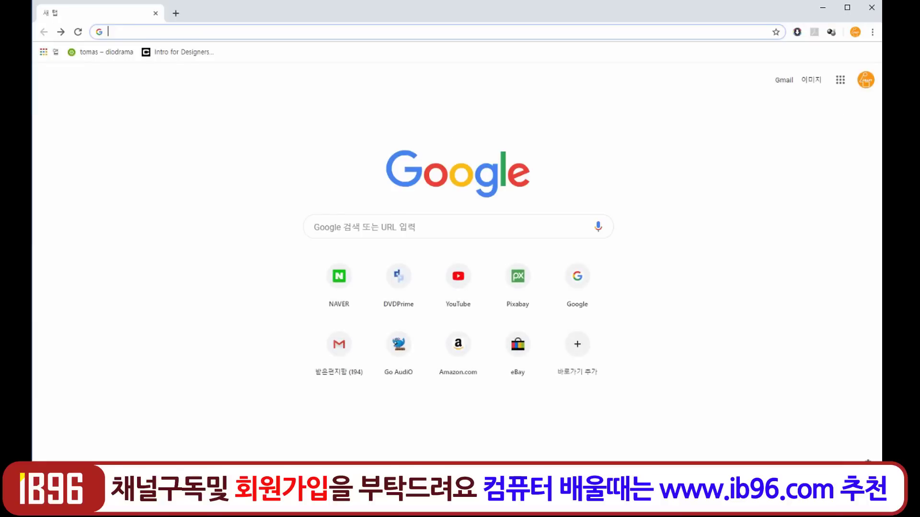
Set the new tab page's display size (글꼴 크기) to 125% and widen the browser window again
left_click(872, 32)
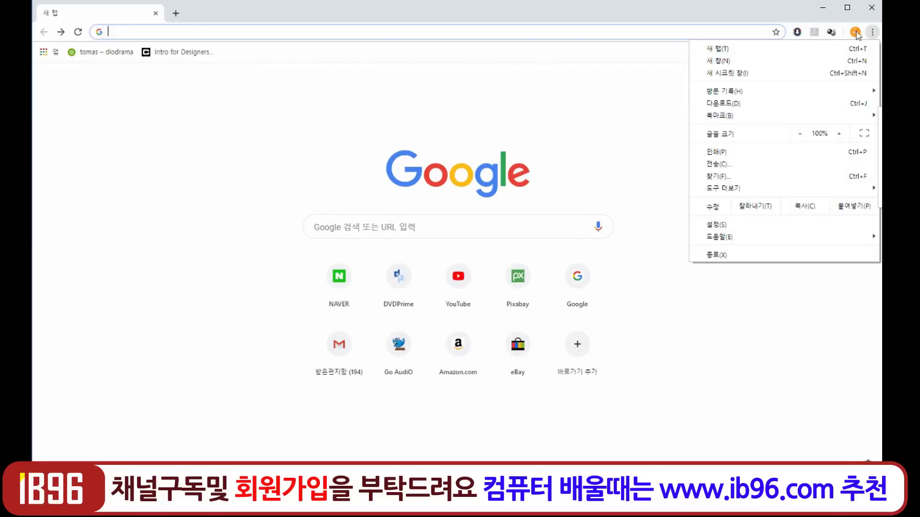
left_click(872, 32)
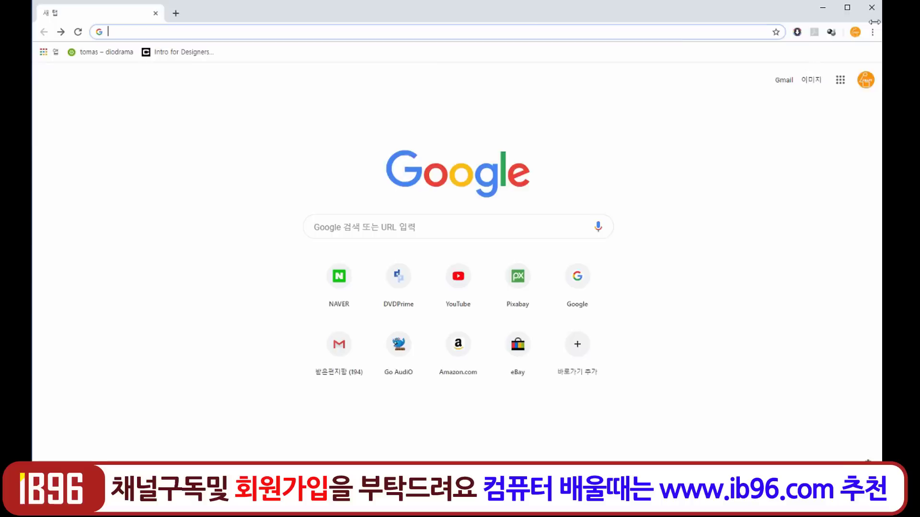
left_click_drag(882, 36, 585, 64)
left_click(574, 35)
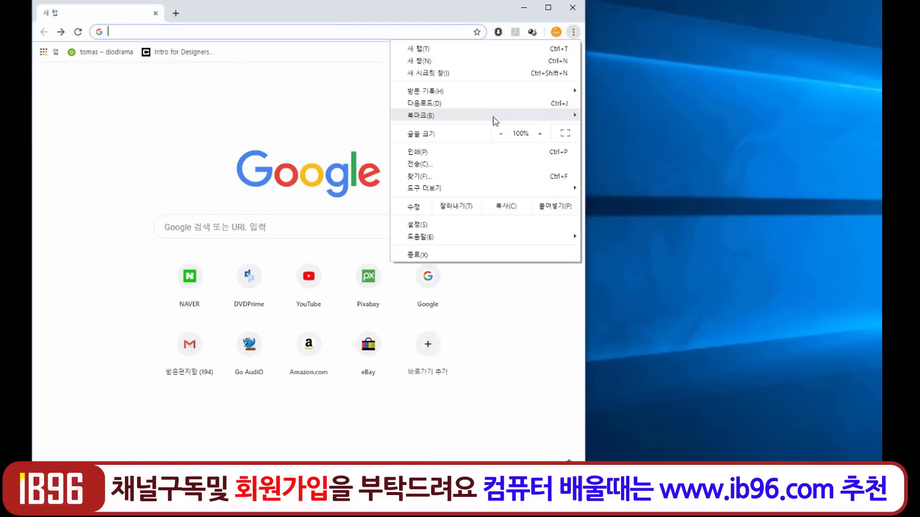
mouse_move(537, 120)
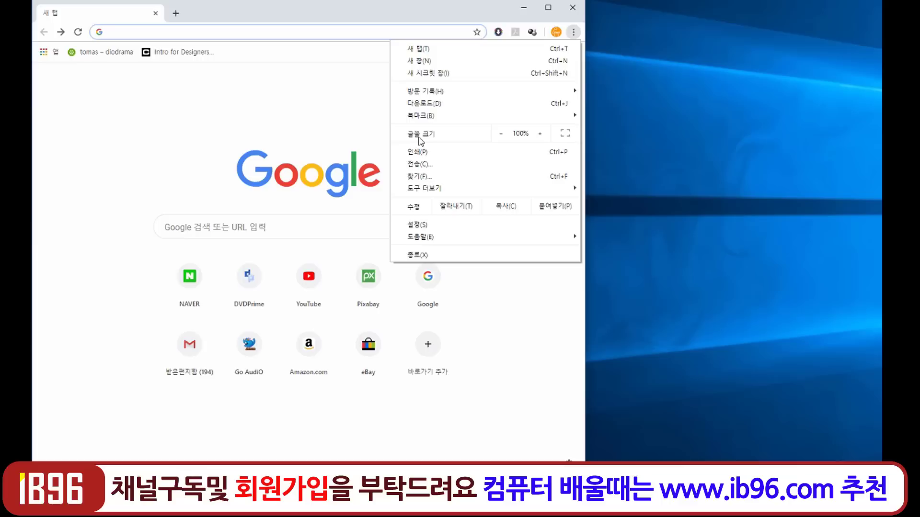
left_click(501, 134)
left_click(542, 135)
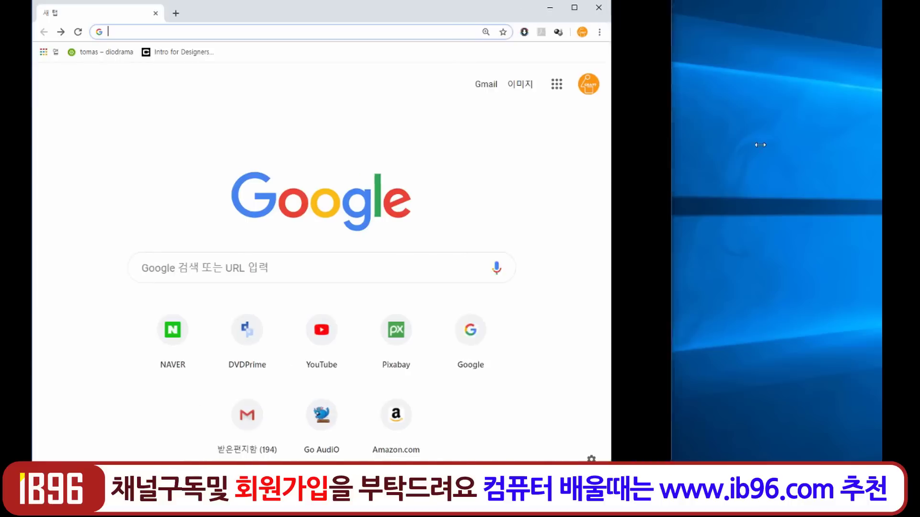
left_click_drag(760, 144, 877, 159)
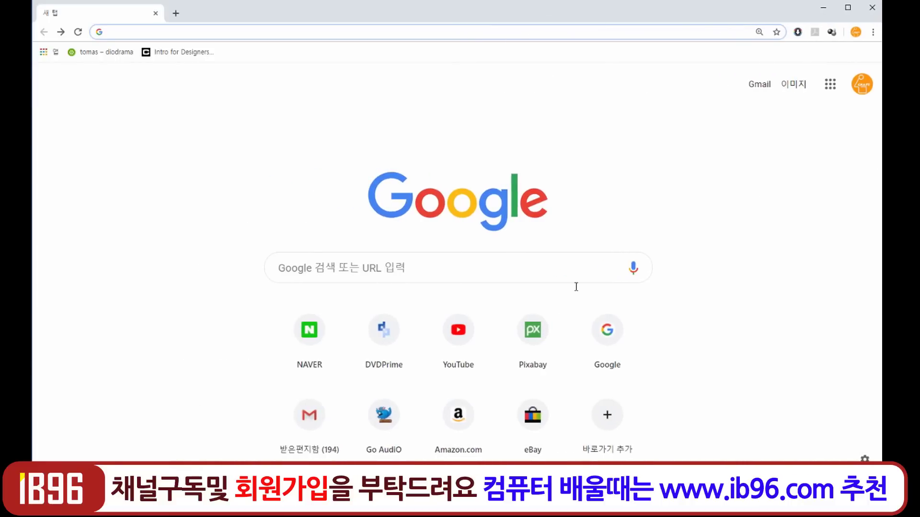
Switch the new tab page to full-screen view
left_click(873, 32)
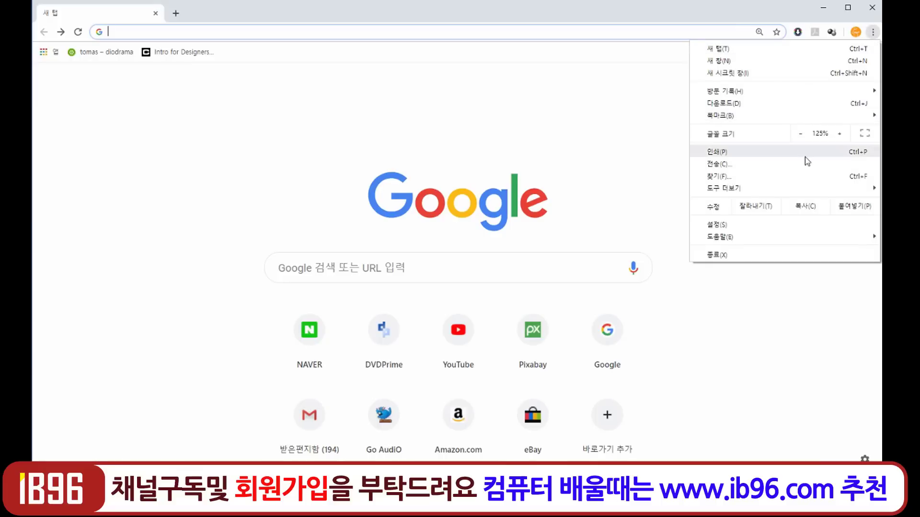
left_click(478, 15)
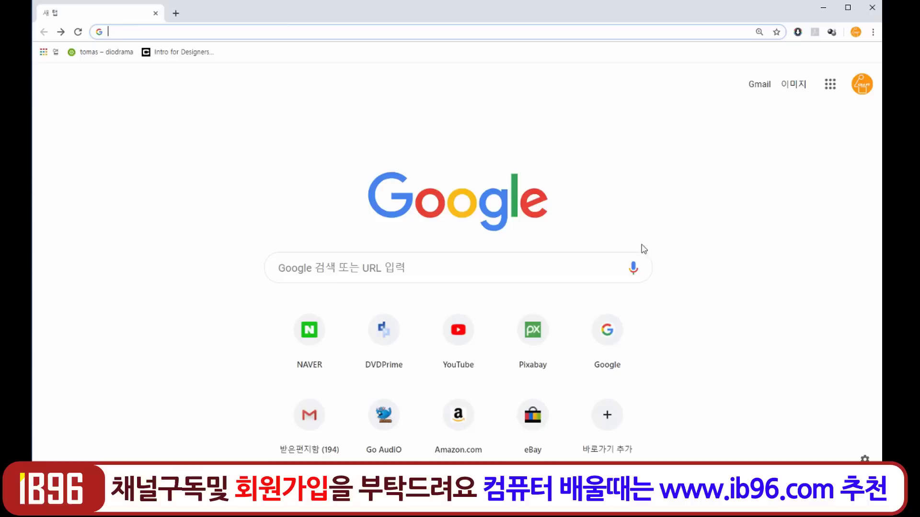
left_click(873, 33)
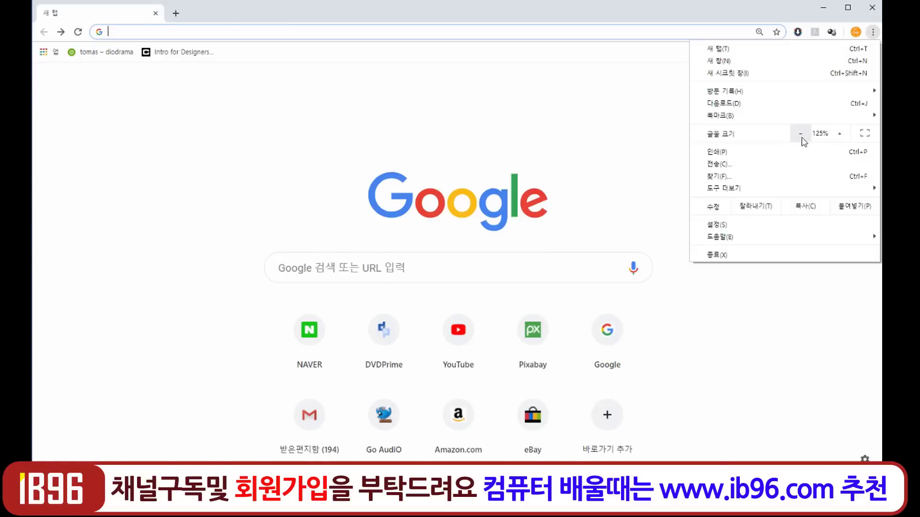
left_click(866, 134)
Open 인터넷 사용 기록 삭제, show the time ranges offered under 기간, and cancel without deleting anything
left_click(644, 32)
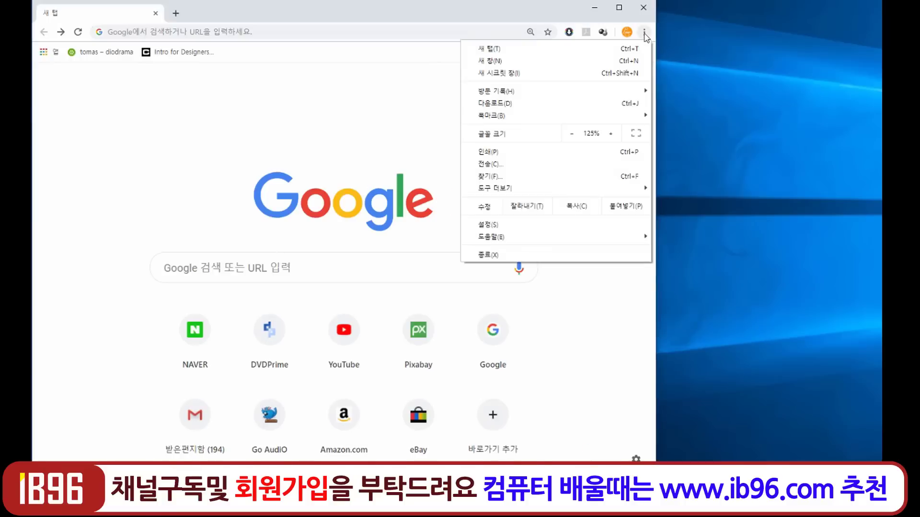
mouse_move(563, 191)
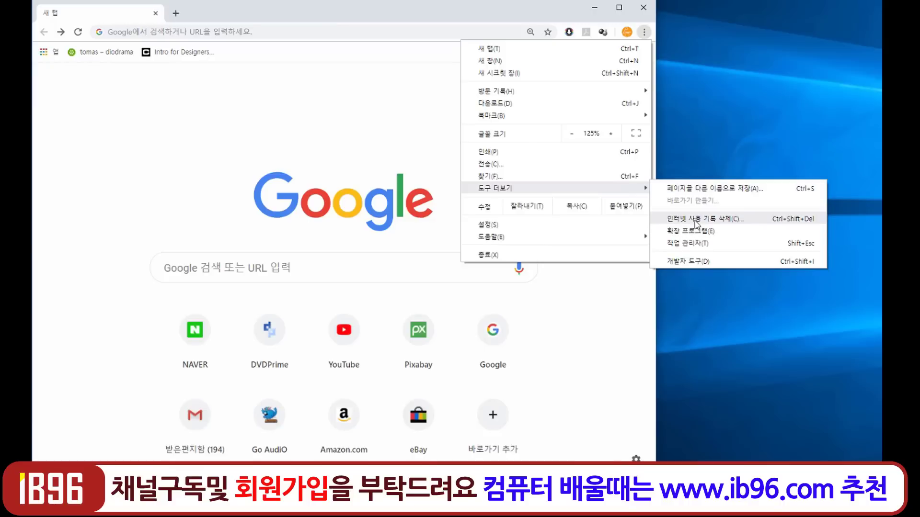
left_click(732, 221)
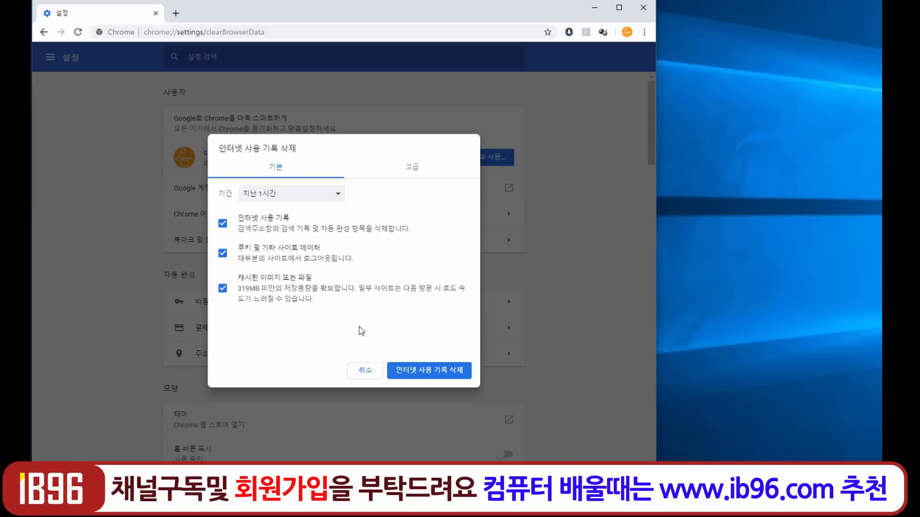
left_click(335, 194)
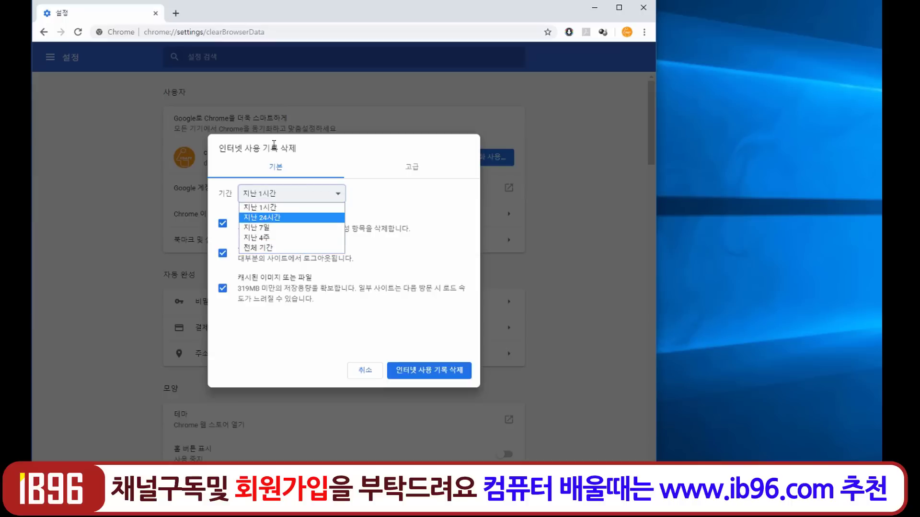
left_click(340, 148)
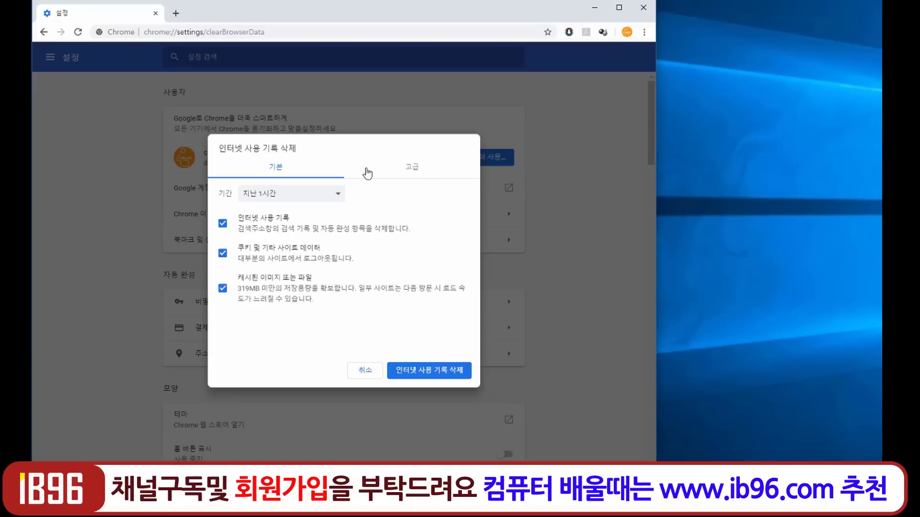
left_click(389, 370)
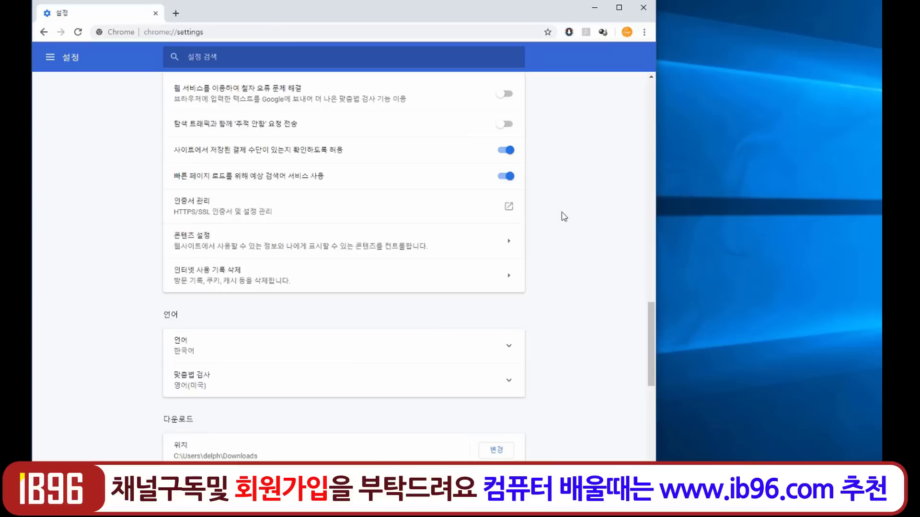
Reopen the browsing-data deletion dialog and examine its 기간 choices, keeping 지난 1시간 selected
left_click(644, 31)
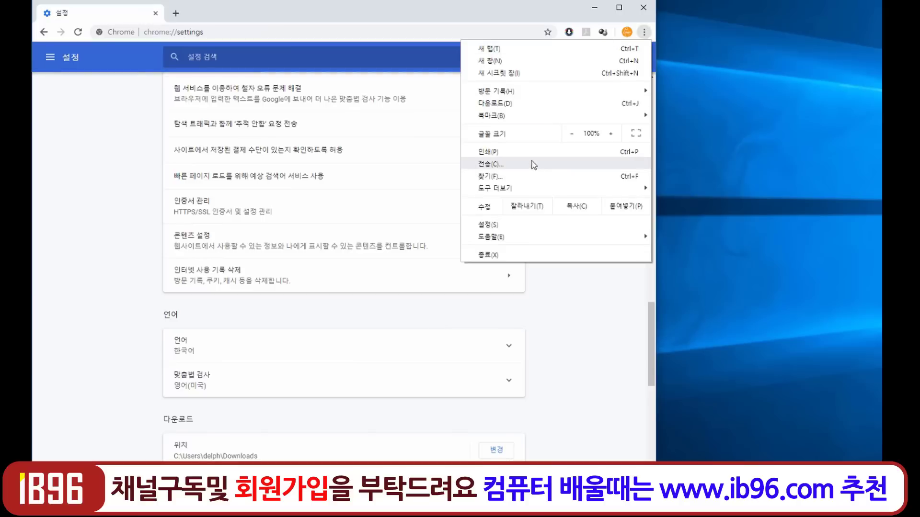
mouse_move(530, 191)
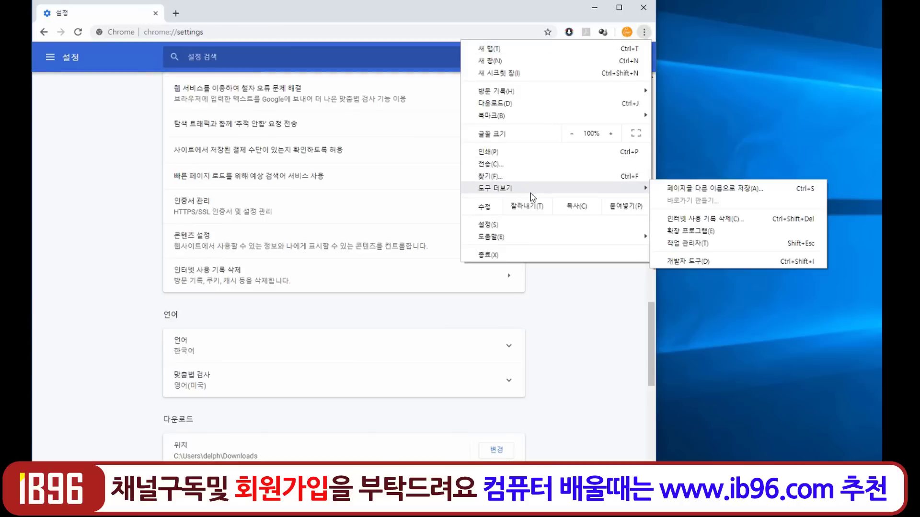
left_click(706, 219)
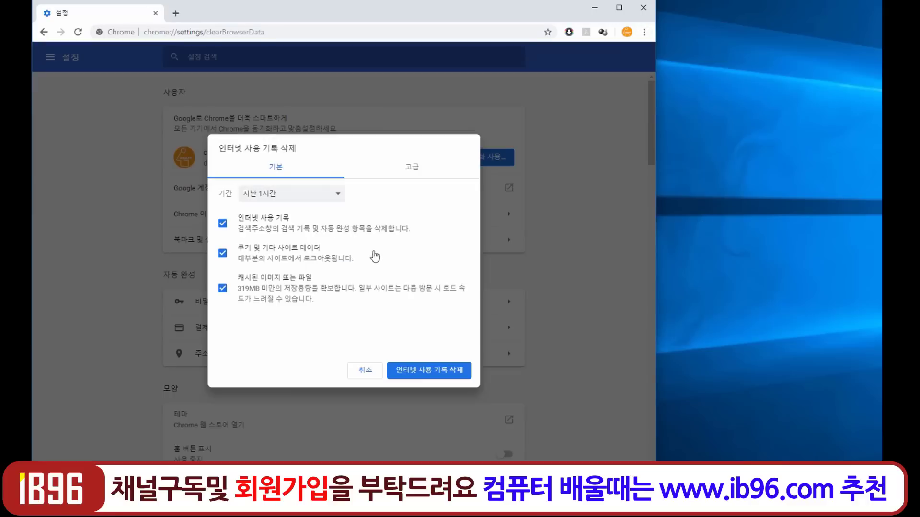
left_click(278, 196)
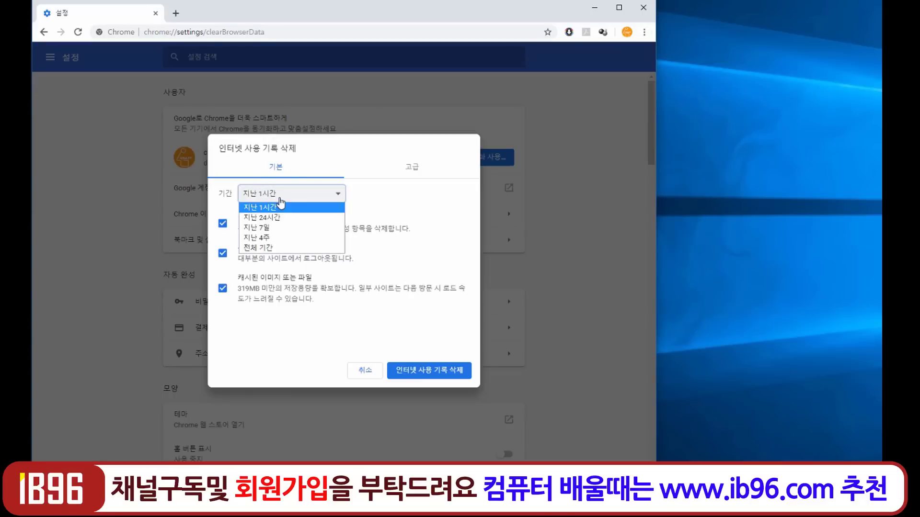
left_click(320, 146)
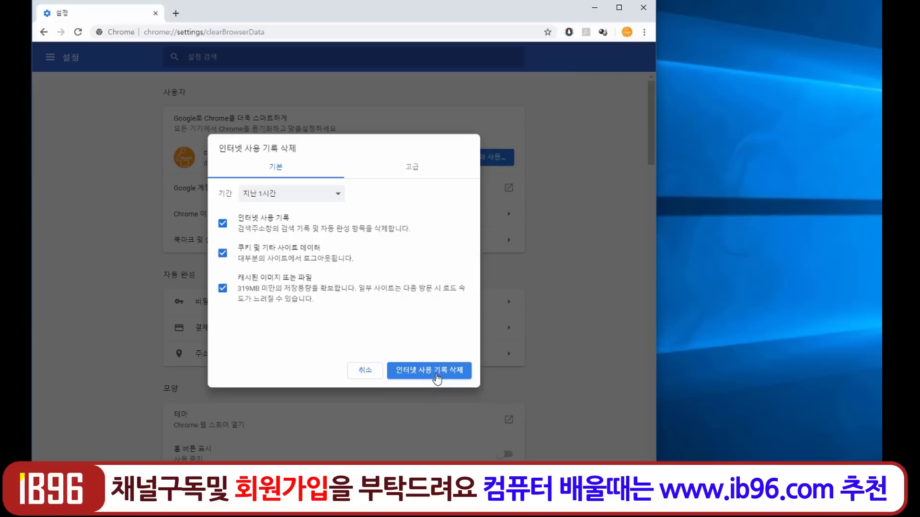
left_click(243, 190)
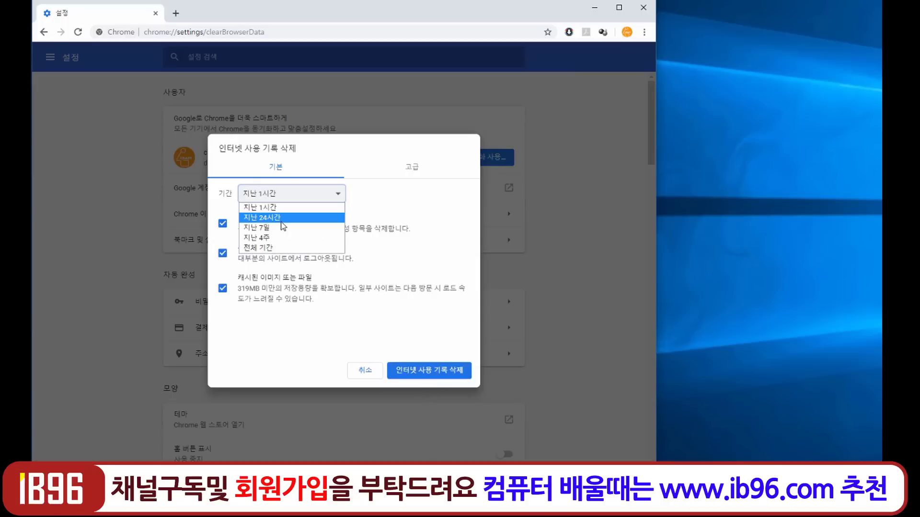
left_click(446, 157)
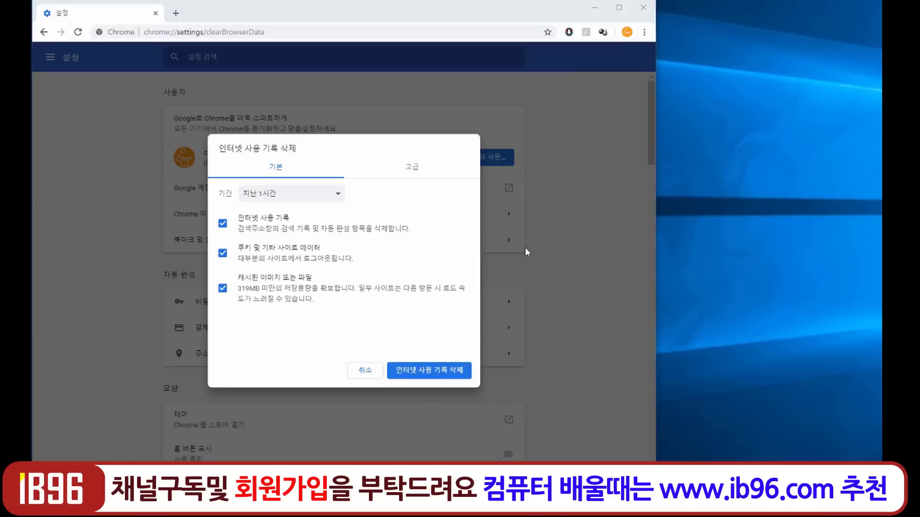
Examine all data types under the dialog's 고급 options and compare them with the 기본 options
left_click(411, 171)
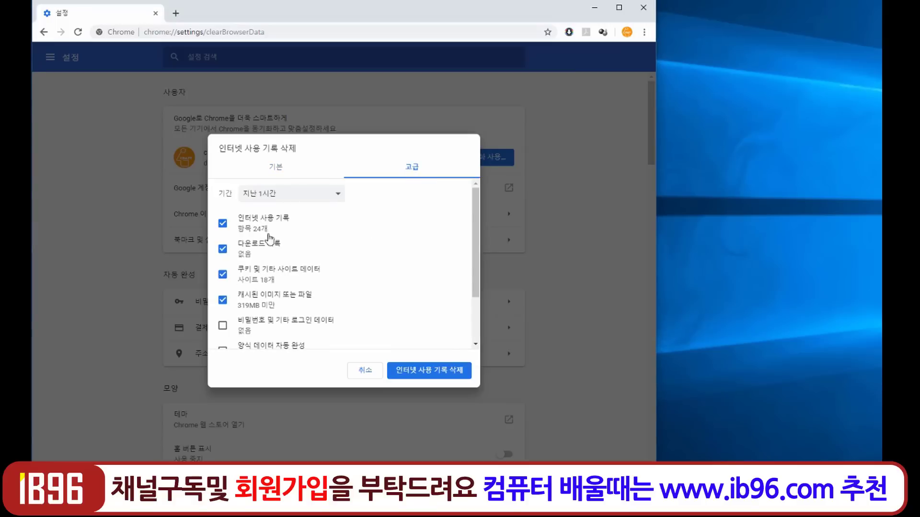
scroll(274, 308, "down", 3)
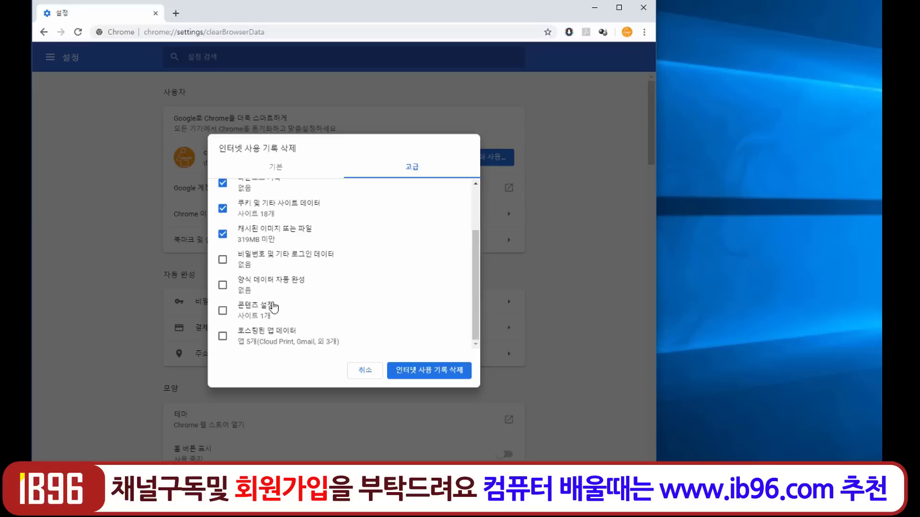
scroll(274, 308, "up", 3)
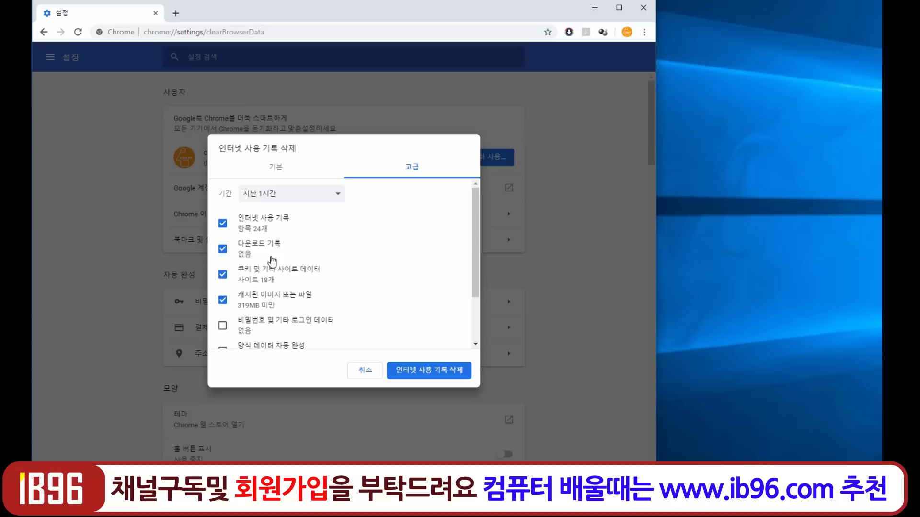
scroll(272, 250, "down", 1)
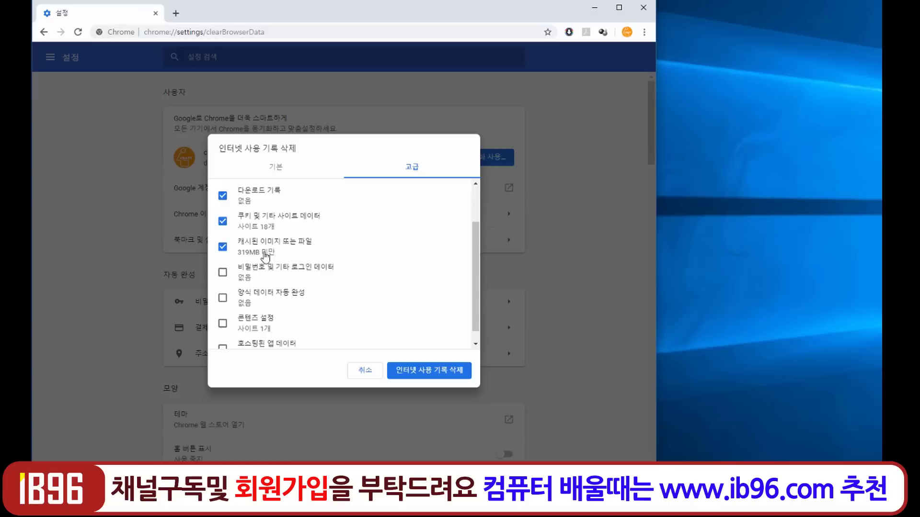
scroll(275, 257, "down", 1)
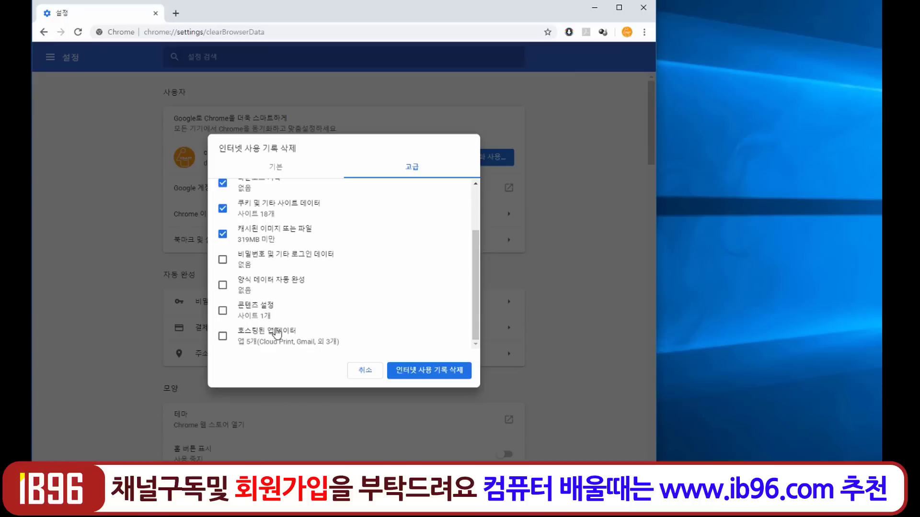
scroll(271, 336, "up", 3)
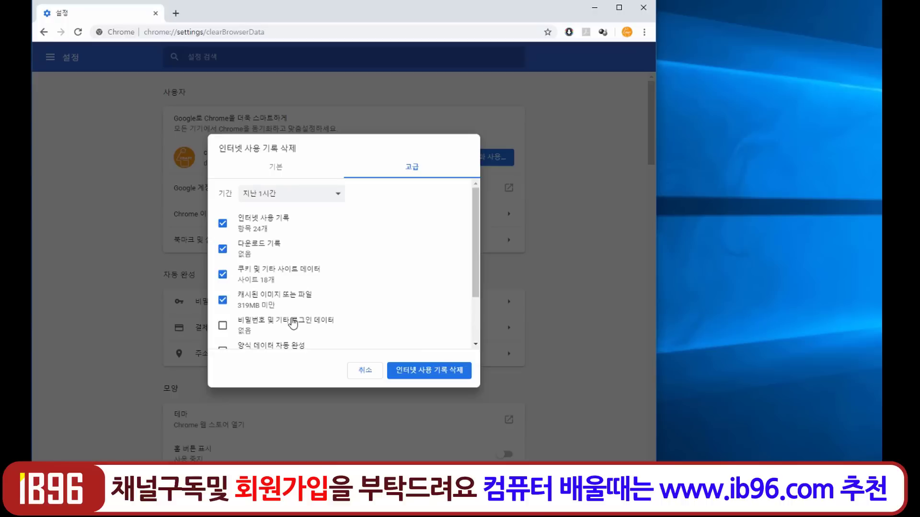
left_click(287, 168)
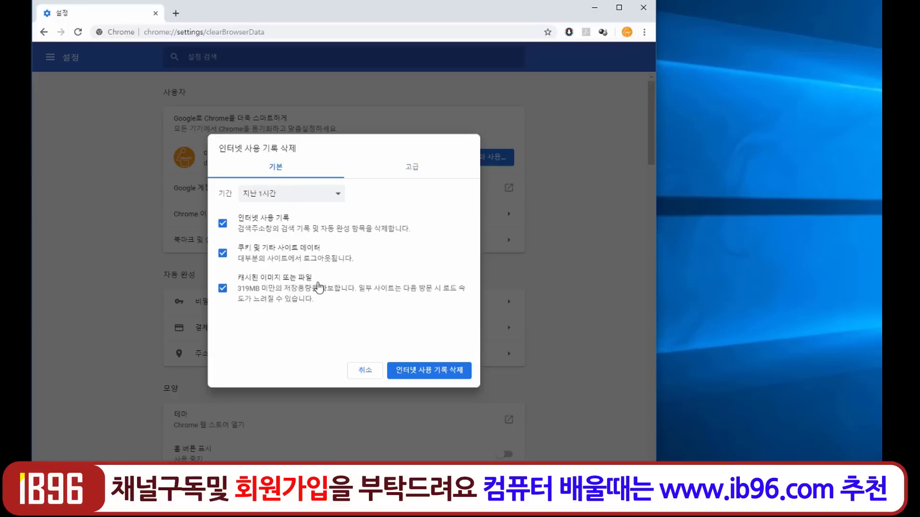
left_click(413, 166)
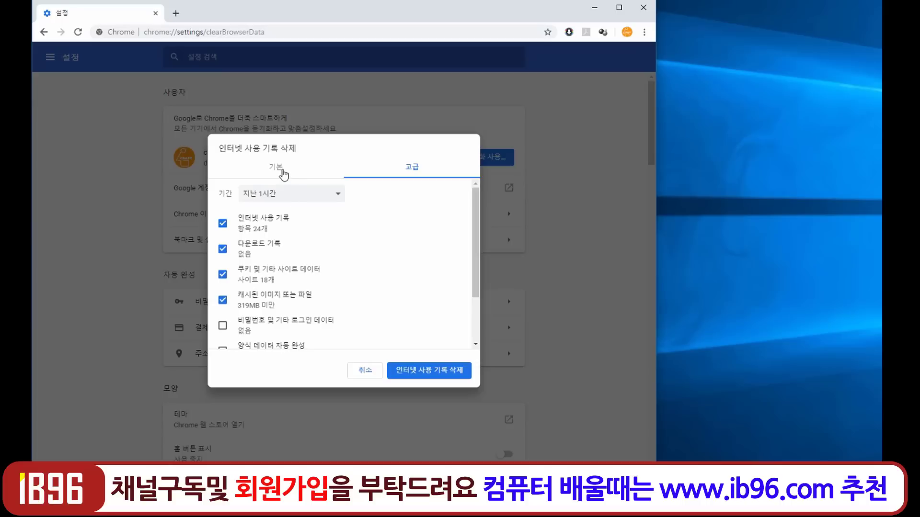
Leave the browsing-data dialog without deleting anything and open the 확장 프로그램 page
left_click(283, 173)
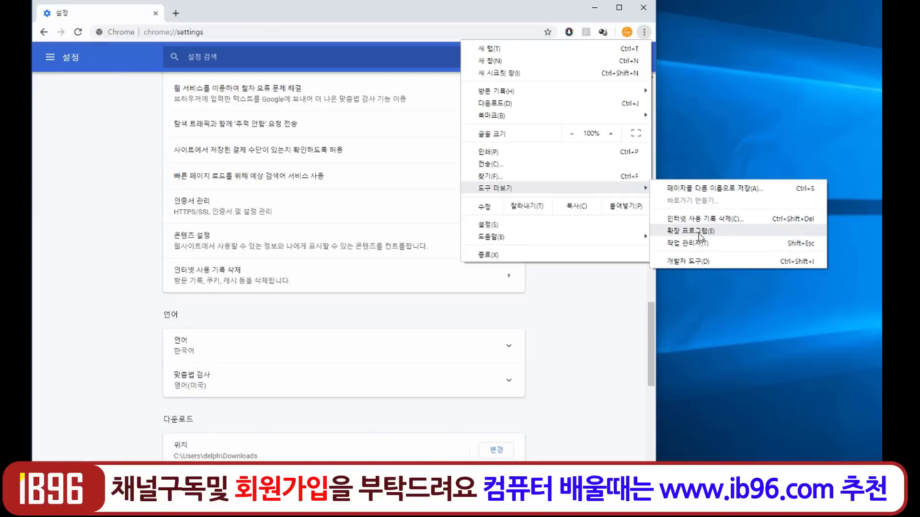
left_click(699, 231)
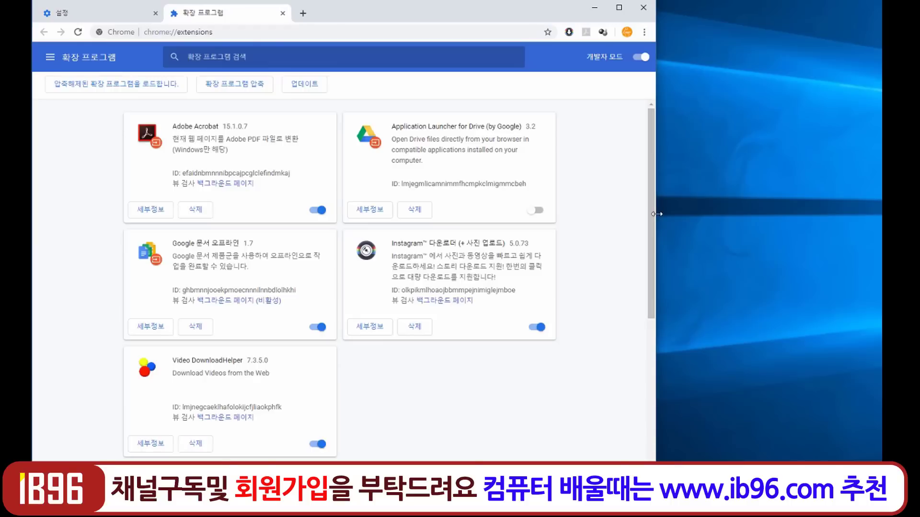
Widen the browser window and look through the installed extensions and the entries under Chrome 앱
left_click_drag(656, 214, 881, 230)
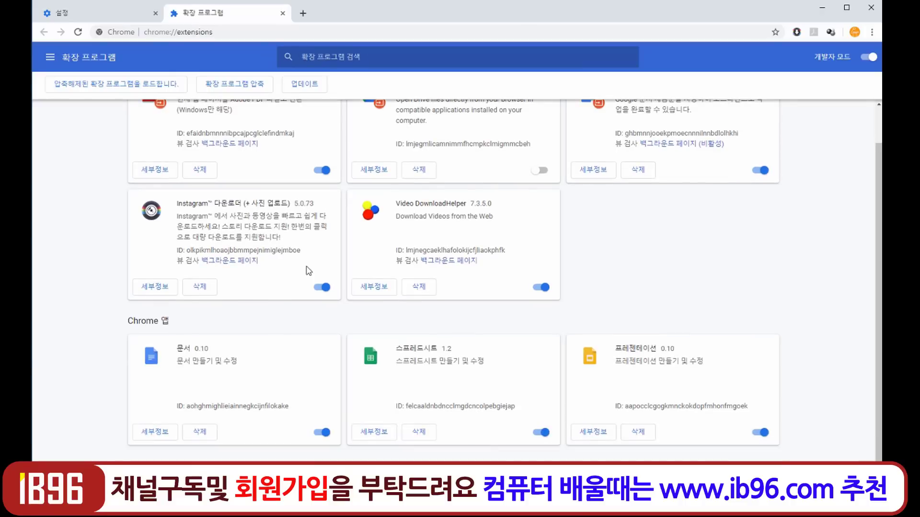
scroll(309, 270, "up", 1)
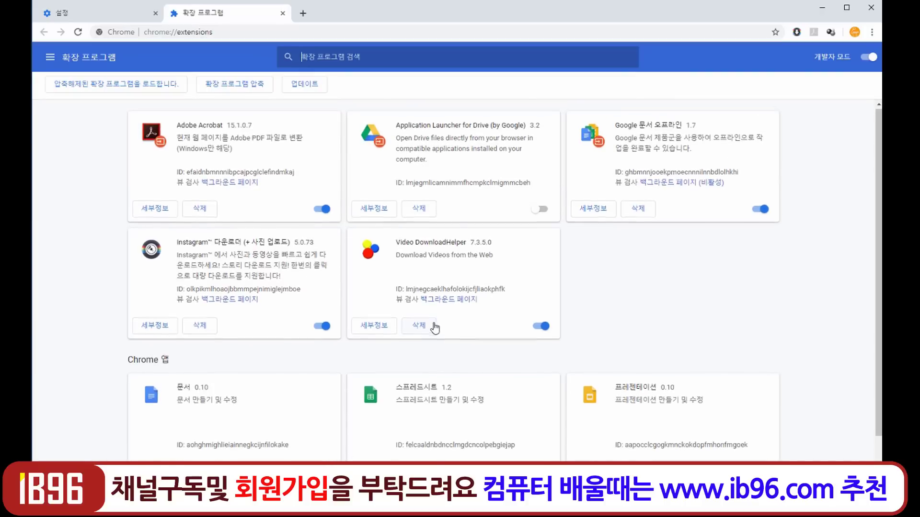
scroll(435, 324, "down", 1)
scroll(436, 325, "up", 1)
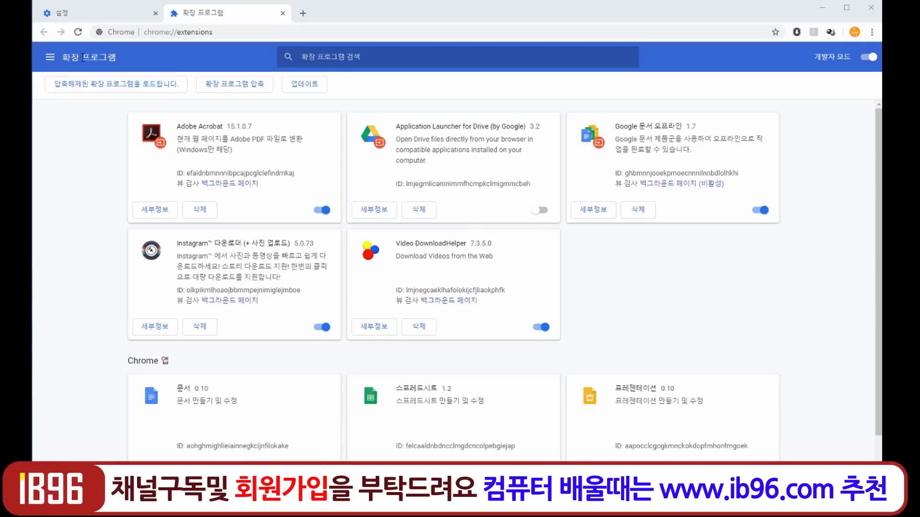
Open the Chrome 웹 스토어 from the 확장 프로그램 page and browse its extension categories
left_click(52, 61)
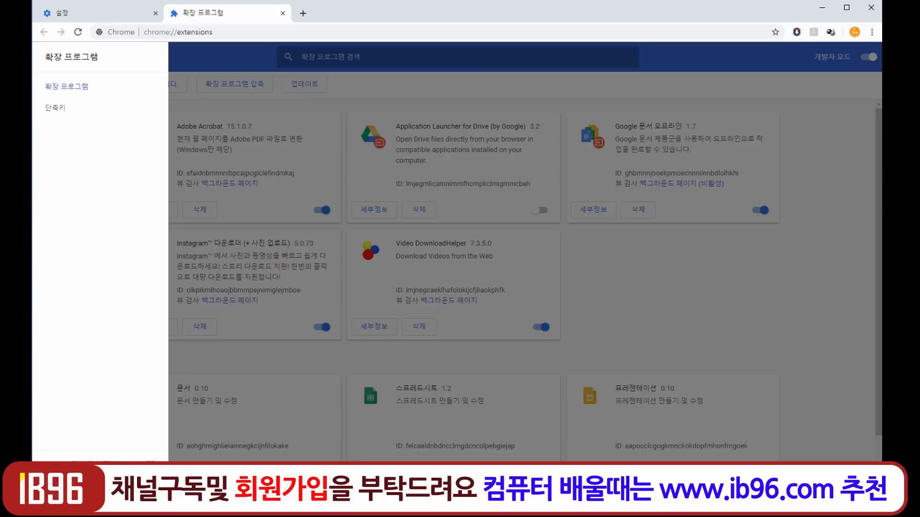
left_click(98, 459)
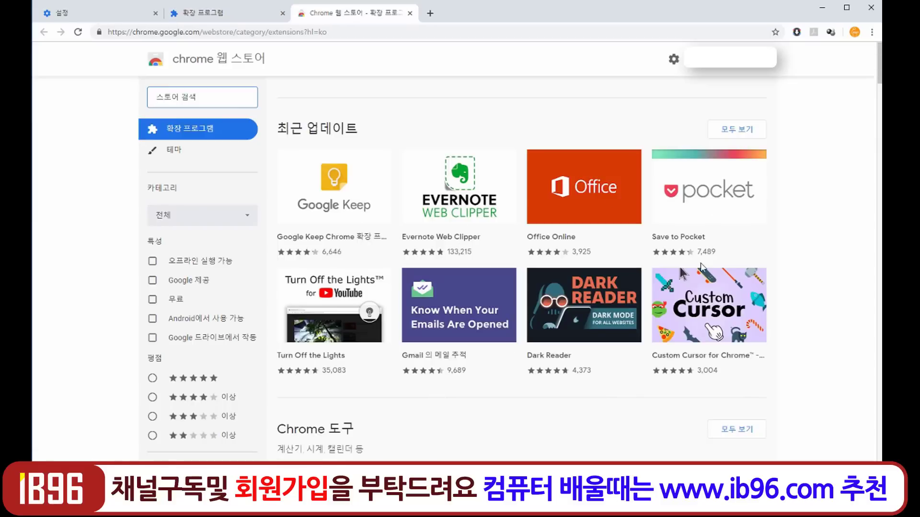
scroll(690, 312, "down", 4)
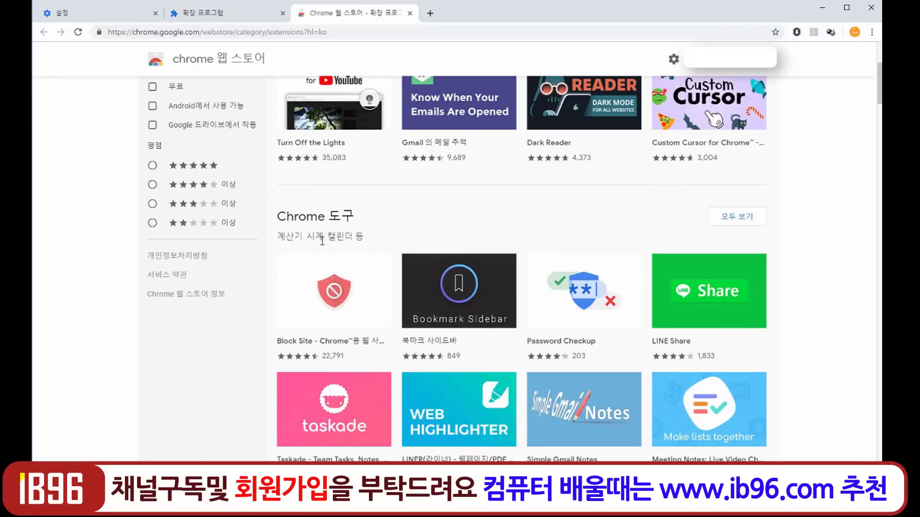
scroll(565, 285, "down", 7)
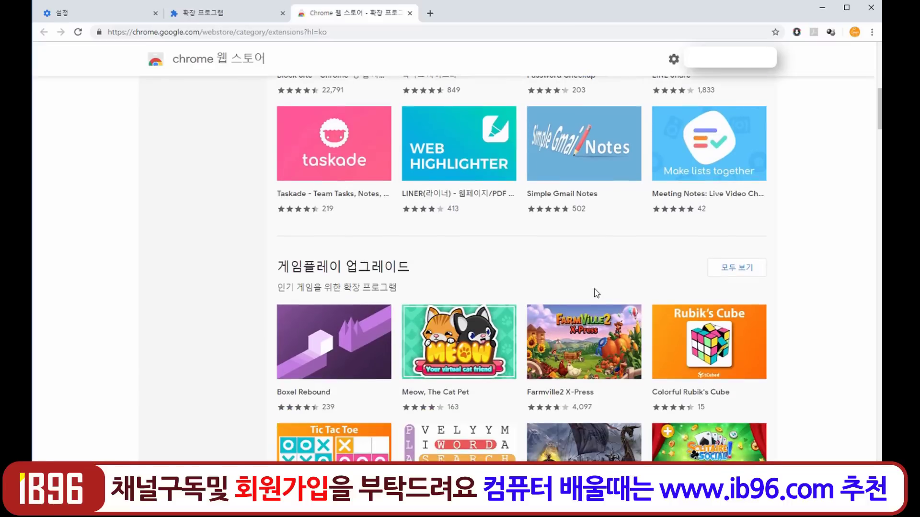
scroll(548, 316, "down", 9)
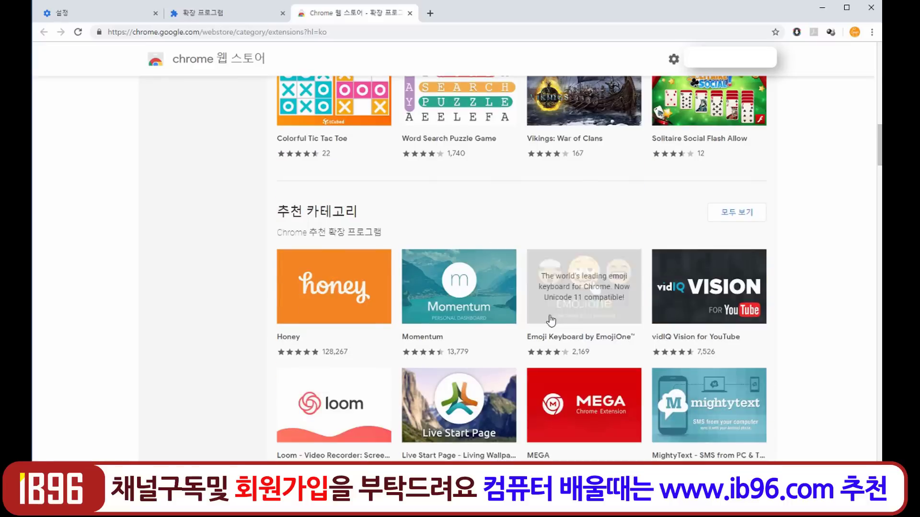
scroll(550, 314, "down", 6)
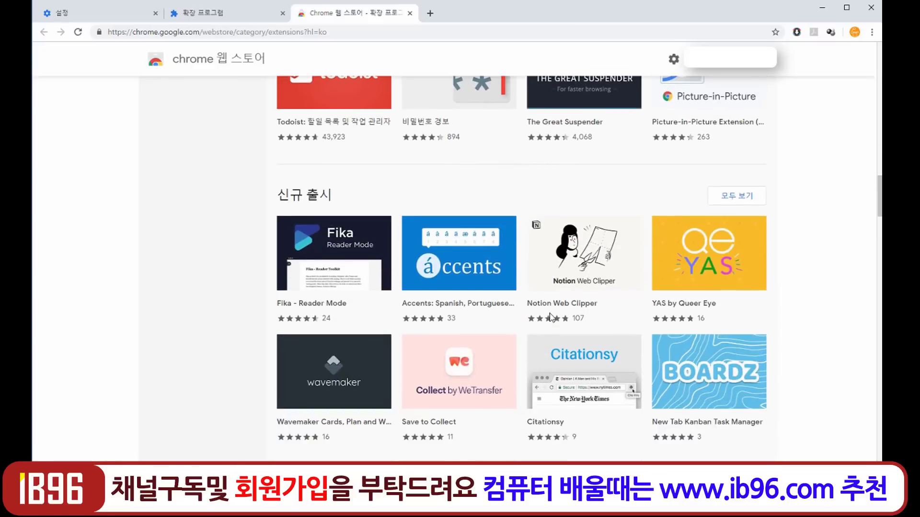
scroll(551, 319, "down", 8)
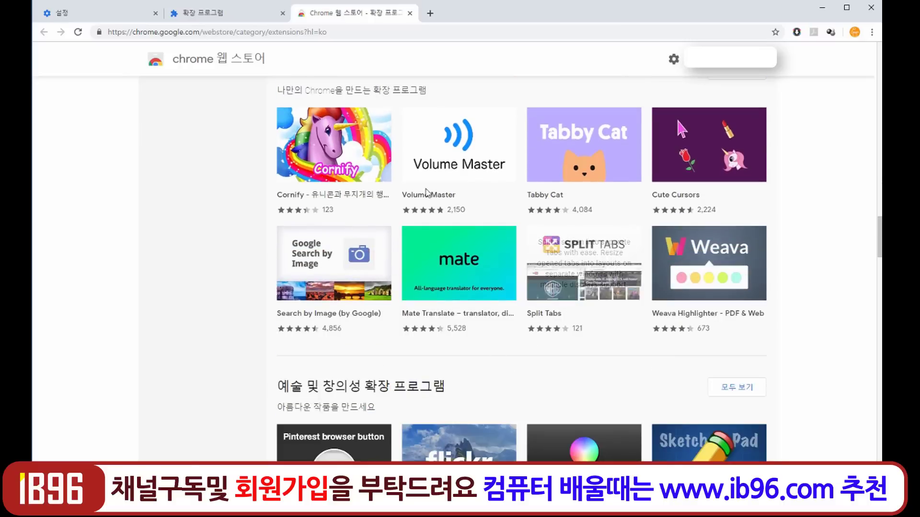
scroll(568, 277, "down", 5)
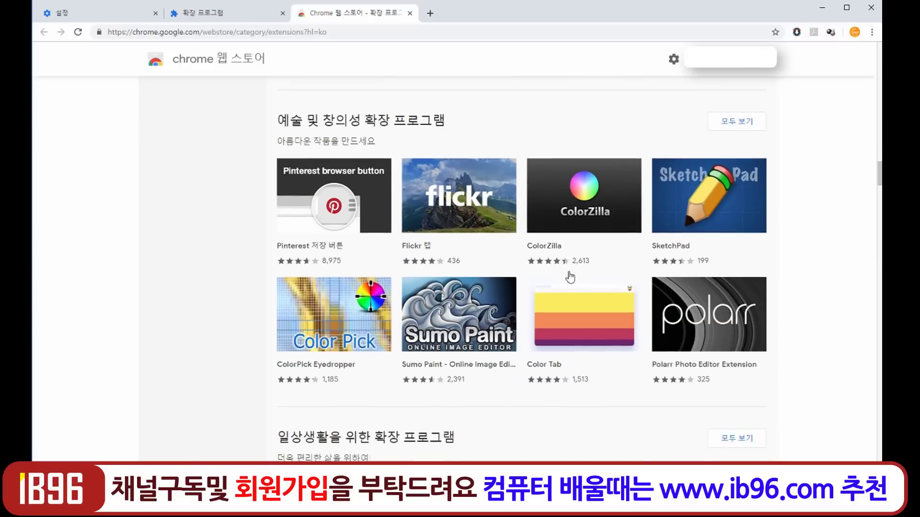
scroll(571, 275, "down", 10)
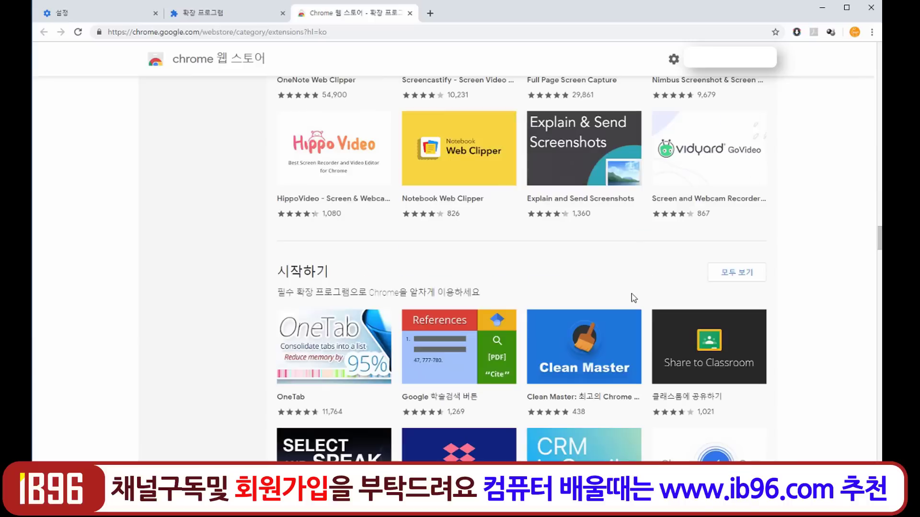
scroll(628, 296, "up", 8)
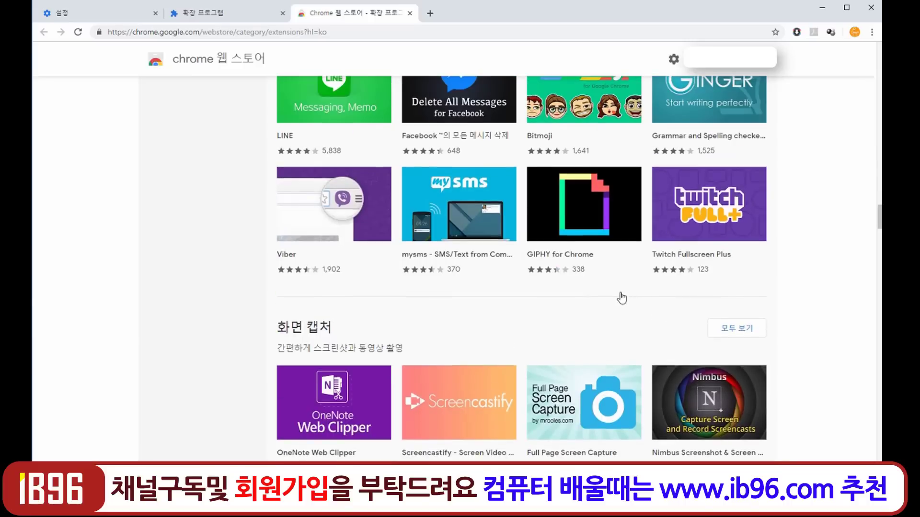
scroll(622, 297, "up", 6)
scroll(623, 297, "up", 6)
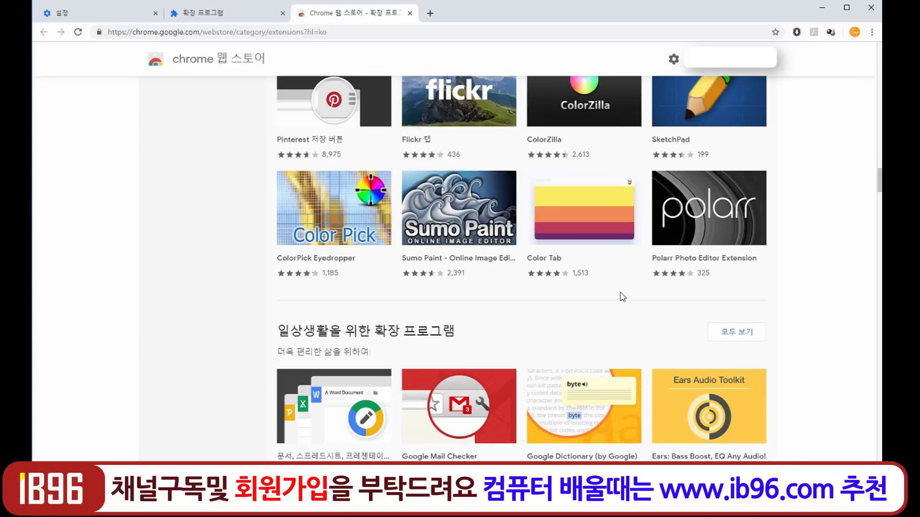
Close the Chrome 웹 스토어 tab and the 확장 프로그램 tab
left_click(410, 13)
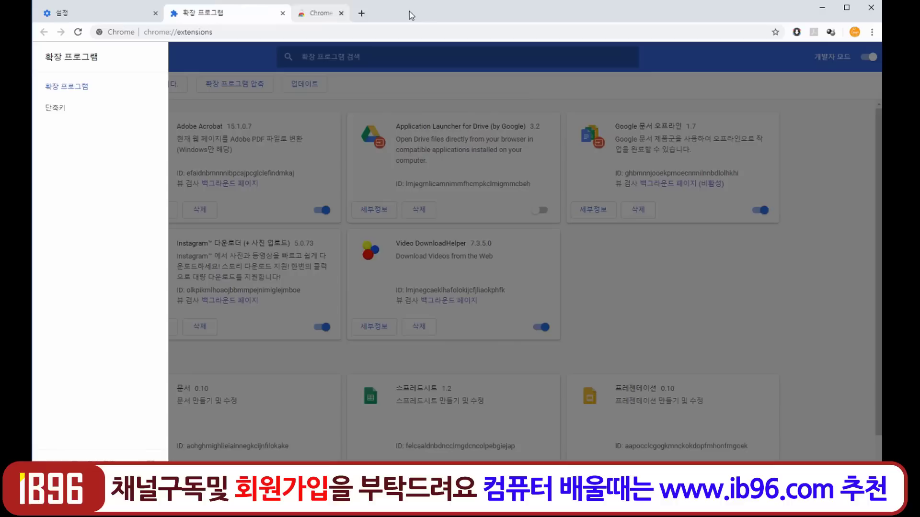
left_click(283, 13)
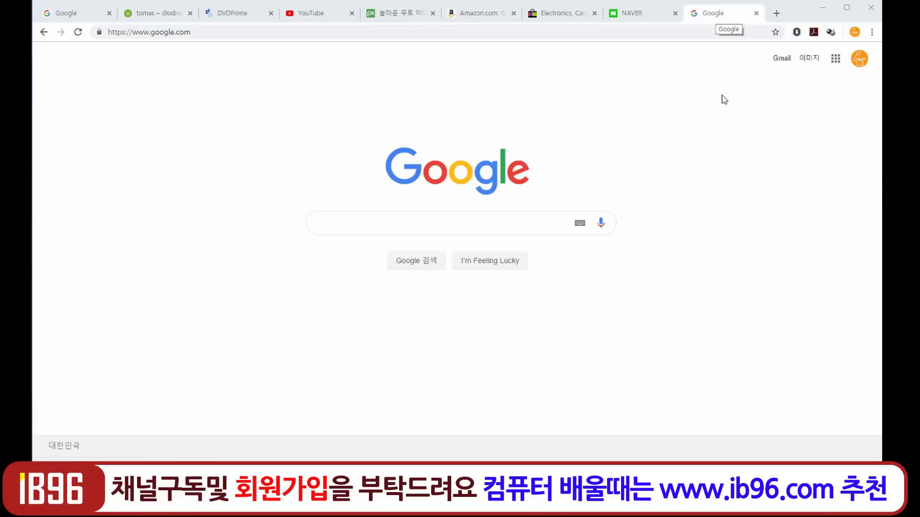
Pin the last Google tab, the eBay tab and the Amazon tab
right_click(718, 16)
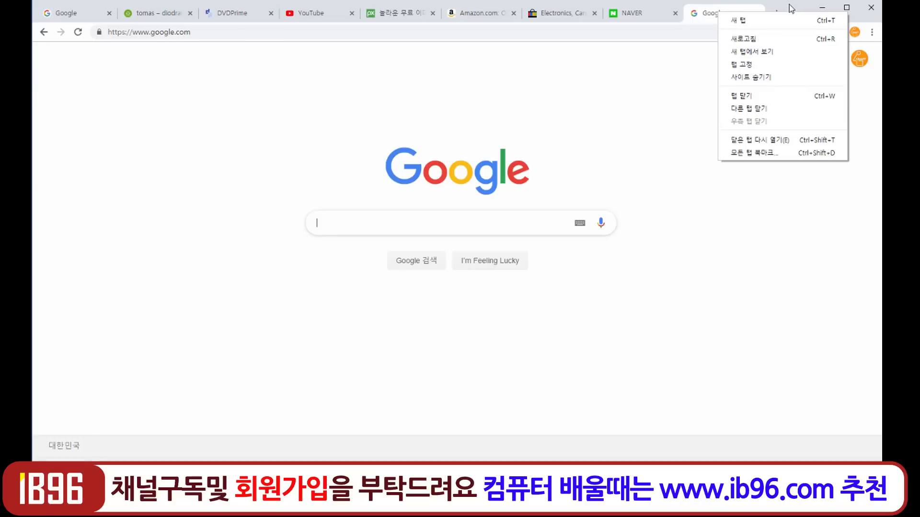
left_click(749, 70)
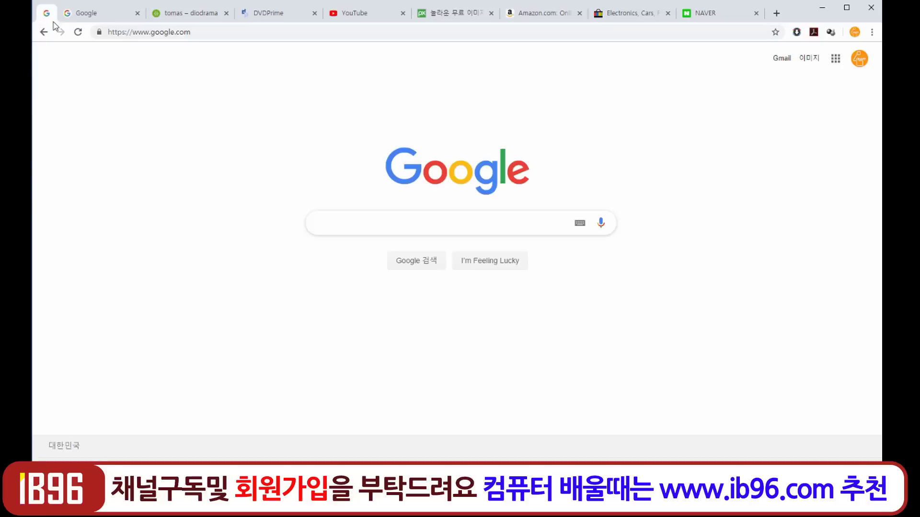
right_click(618, 16)
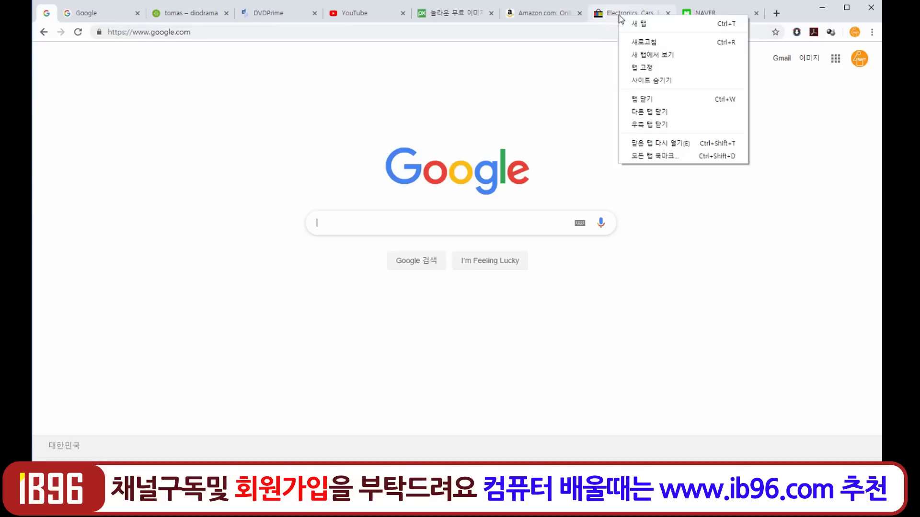
left_click(659, 69)
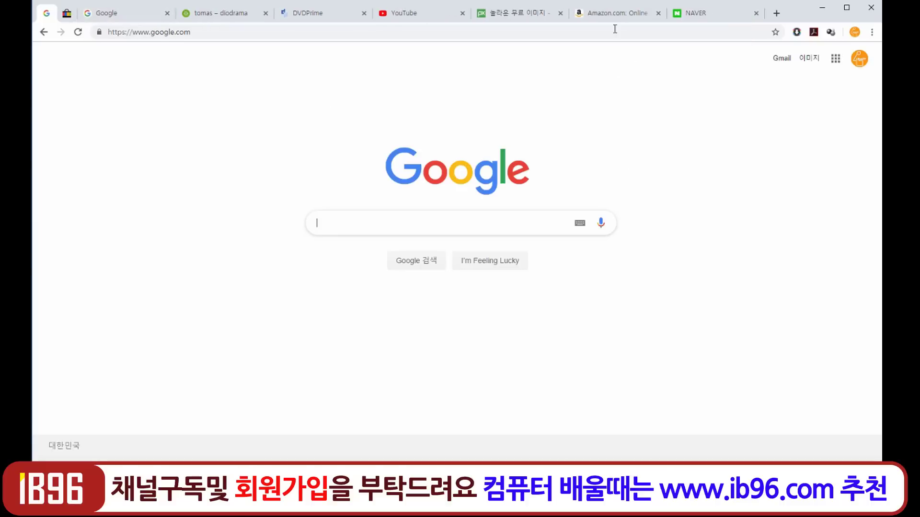
right_click(607, 13)
left_click(648, 71)
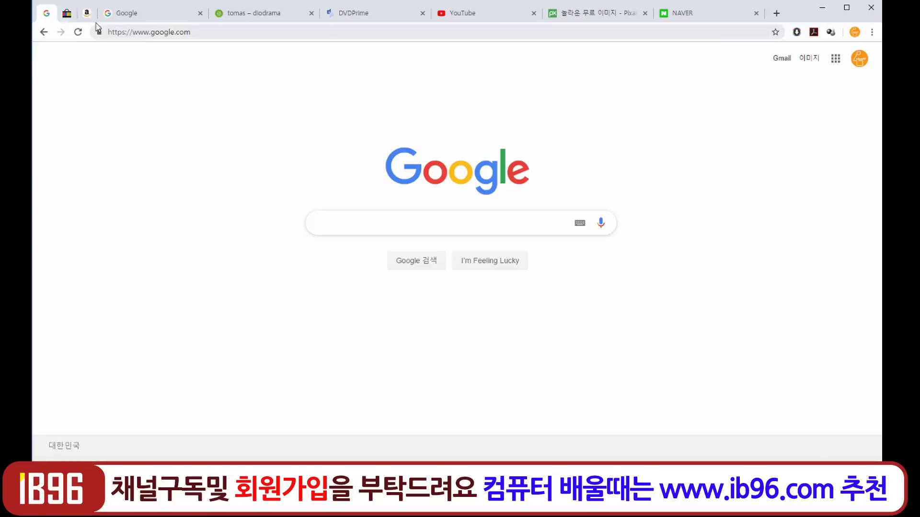
Switch among the pinned eBay, Amazon and Google tabs to view their pages
left_click(68, 16)
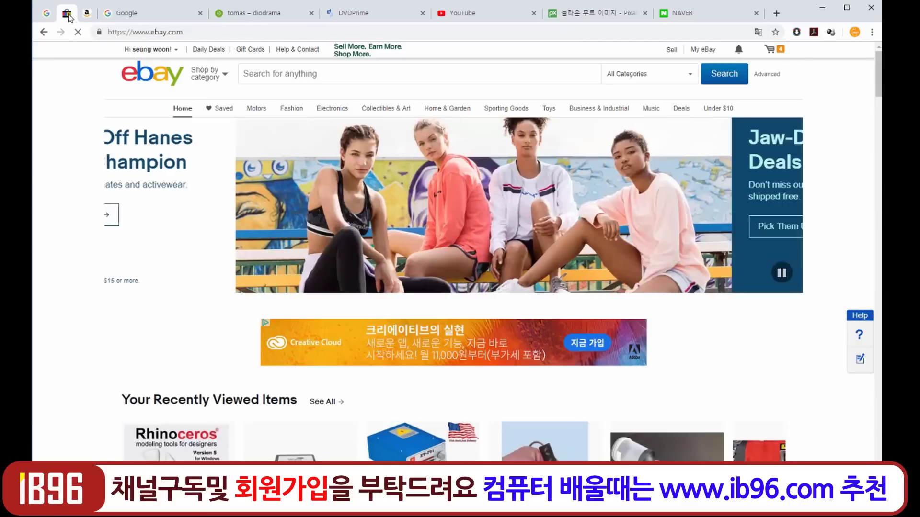
left_click(87, 14)
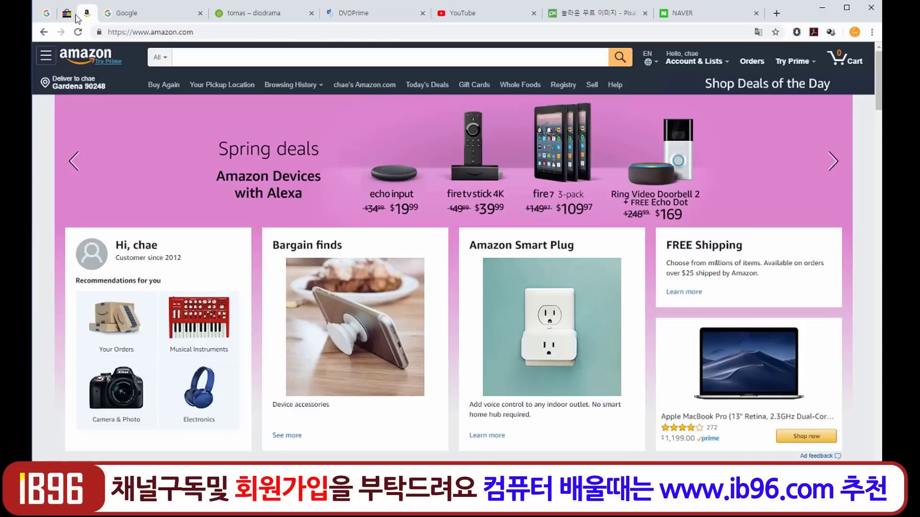
left_click(46, 13)
left_click(67, 16)
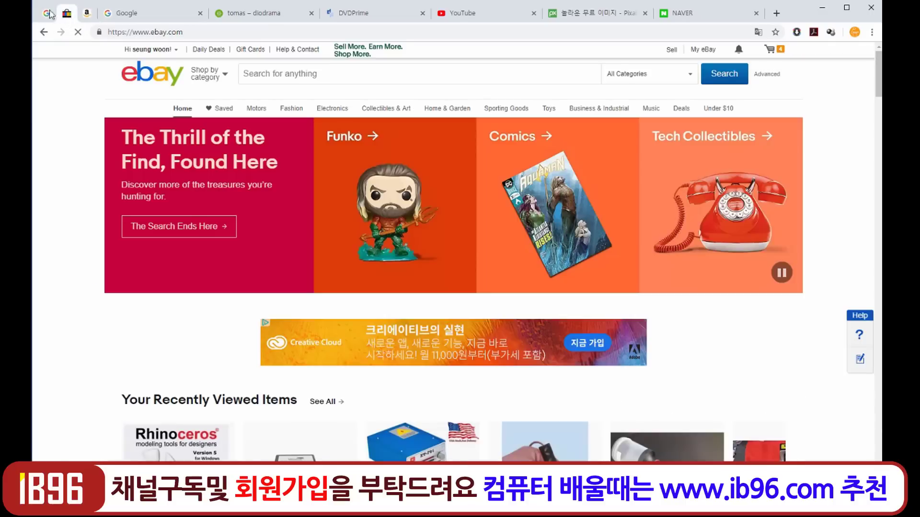
left_click(46, 14)
View the unpinned Google, diodrama and DVDPrime tabs, and return to the unpinned Google tab
left_click(164, 16)
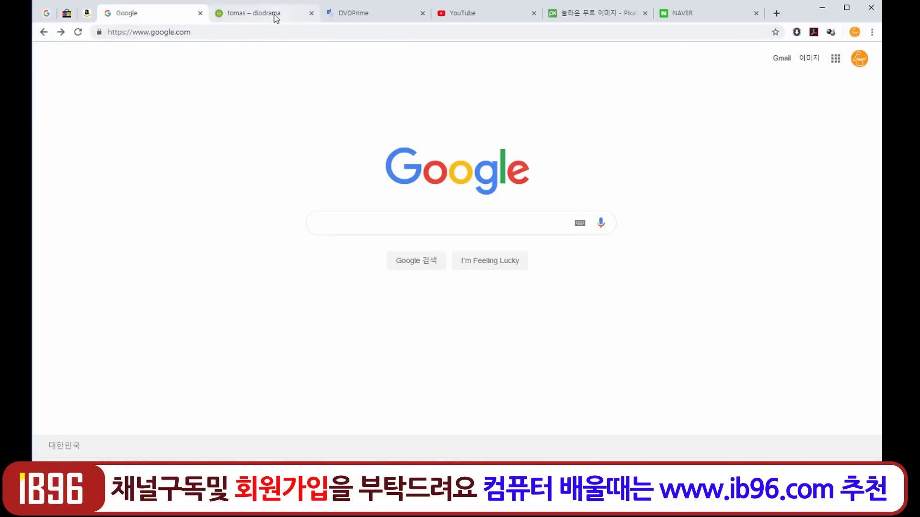
left_click(290, 17)
left_click(377, 17)
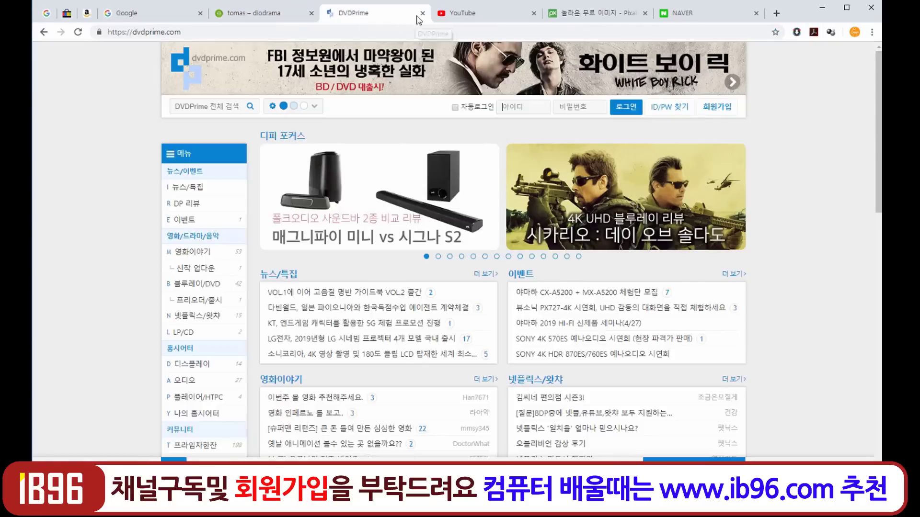
left_click(115, 22)
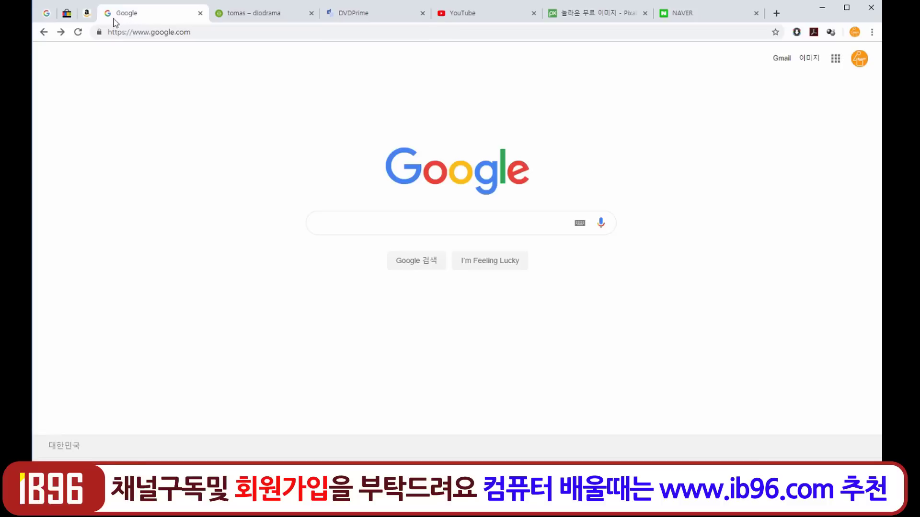
Cycle through the pinned Google, eBay and Amazon tabs again, and show the 탭 고정 해제 option for Amazon
left_click(47, 19)
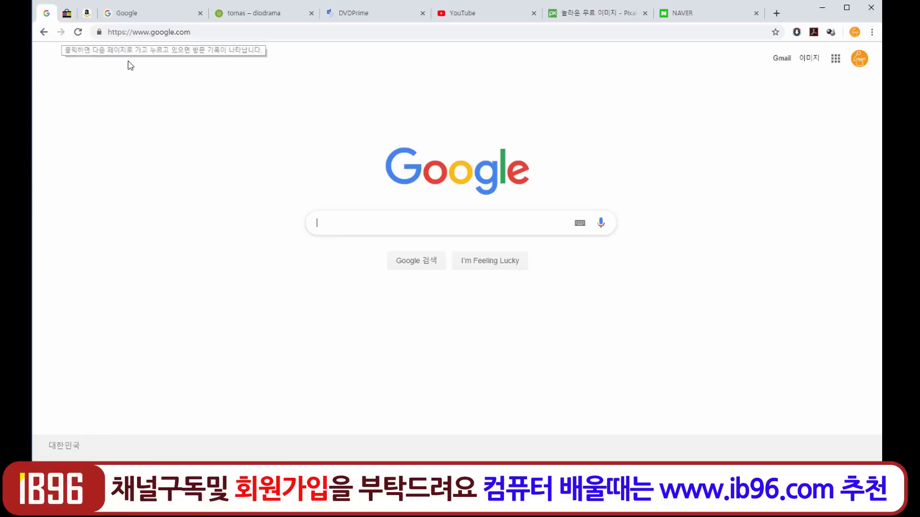
left_click(74, 16)
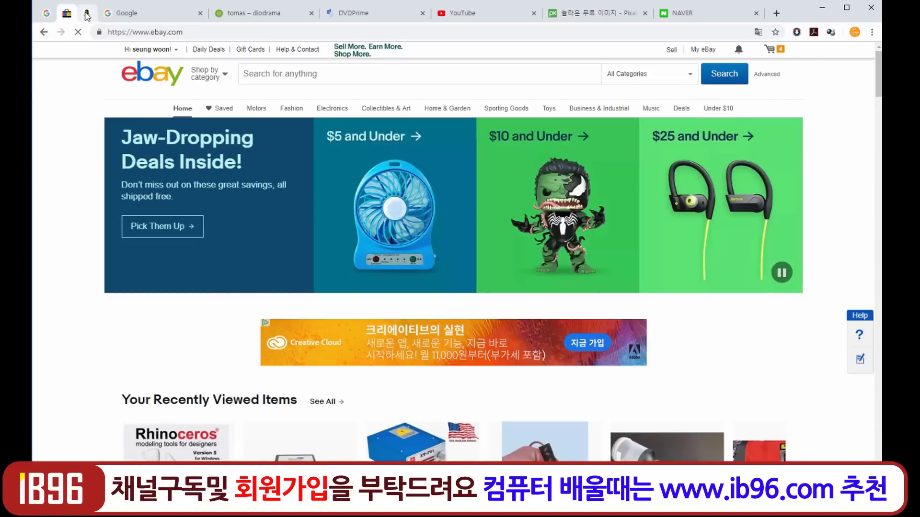
left_click(86, 14)
left_click(46, 13)
left_click(67, 14)
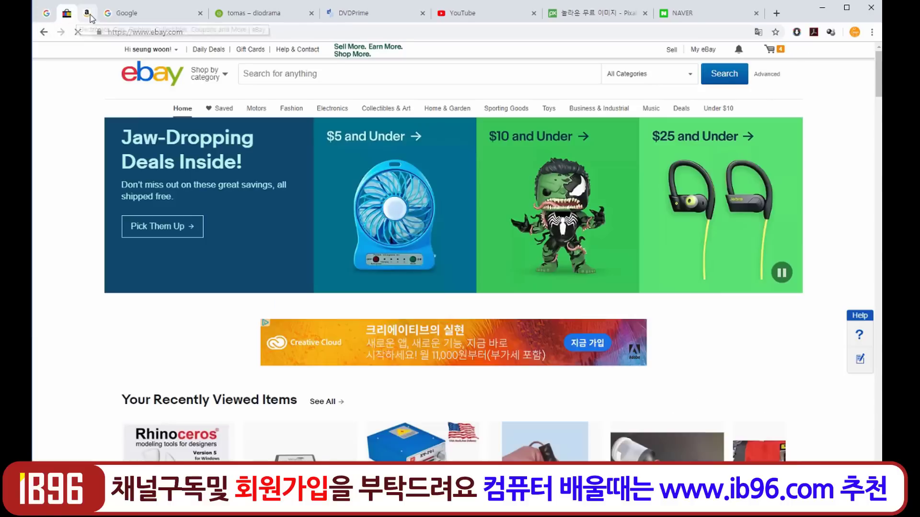
left_click(87, 14)
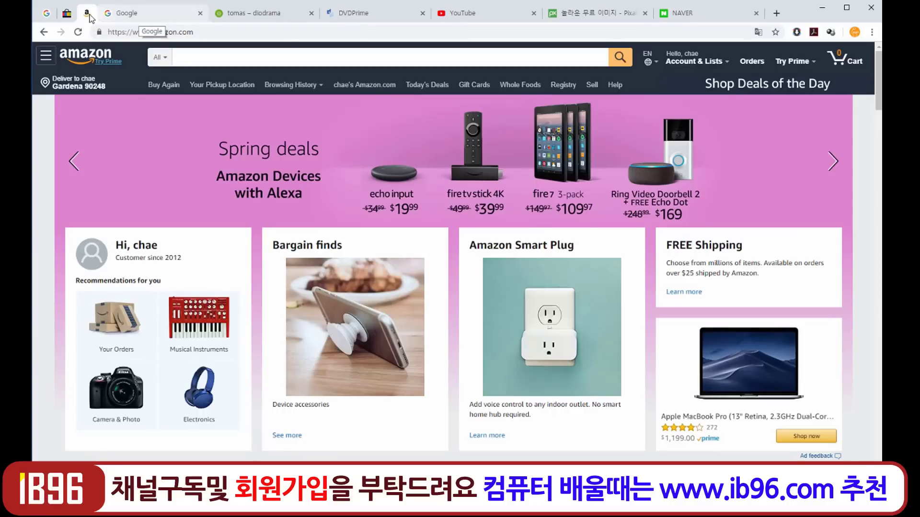
right_click(87, 15)
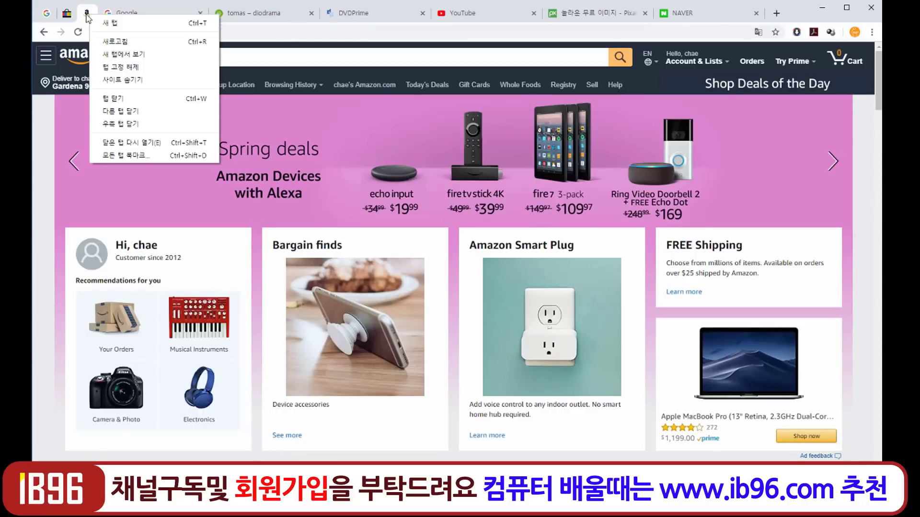
left_click(126, 68)
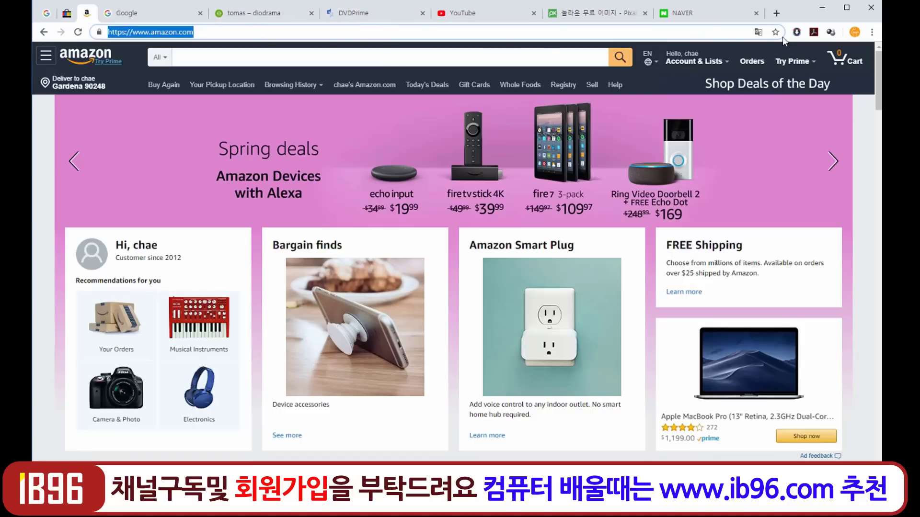
Translate the Amazon page into Korean
left_click(758, 32)
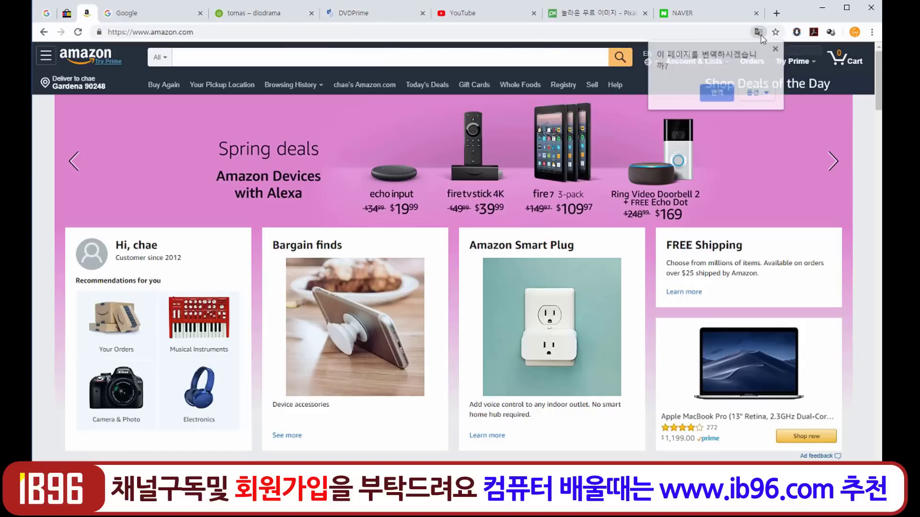
left_click(705, 96)
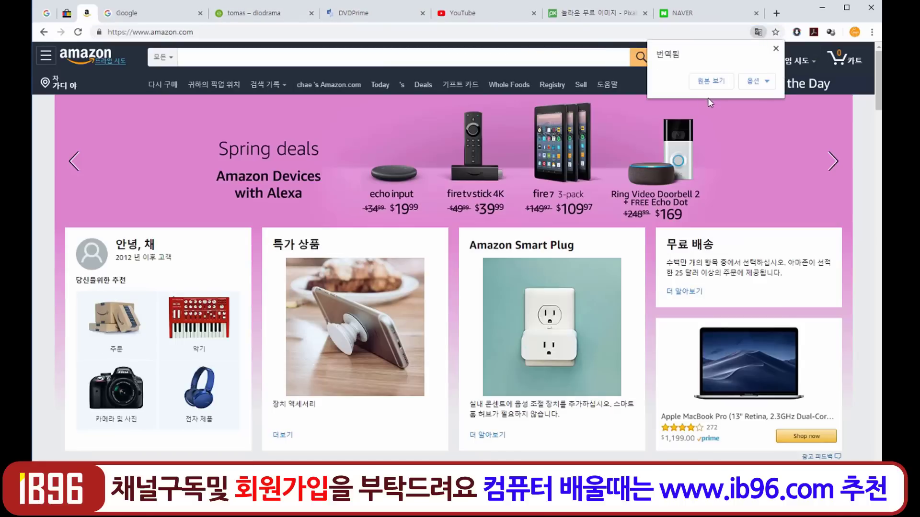
Look through the translated Amazon page, view the translation options including 언어 변경, and dismiss the translation popup
scroll(592, 281, "down", 3)
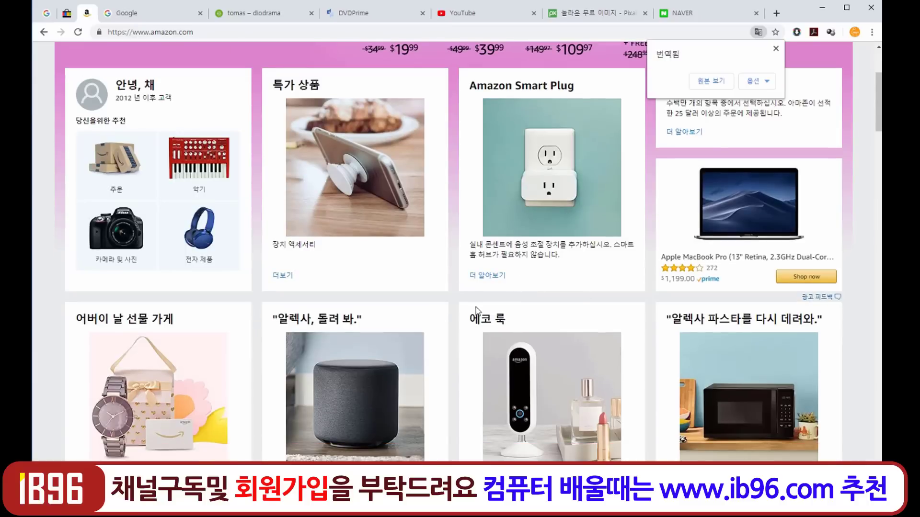
scroll(511, 287, "down", 4)
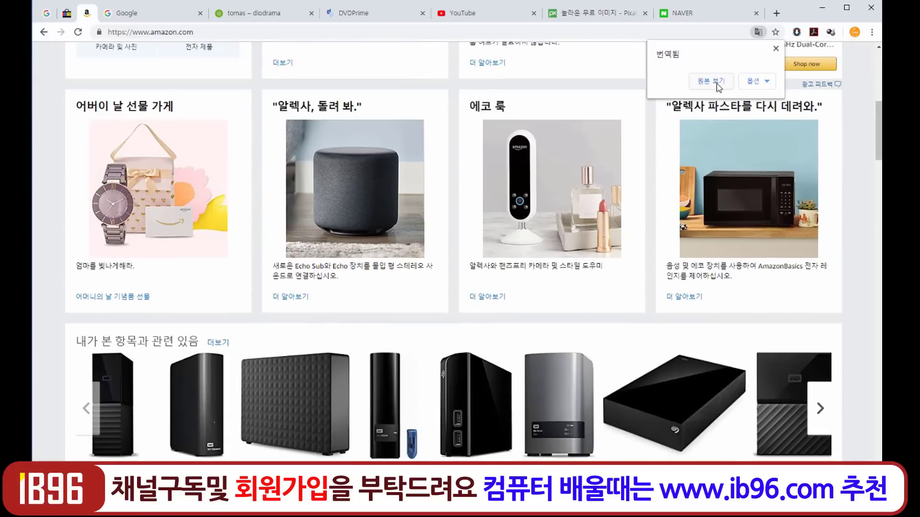
left_click(767, 81)
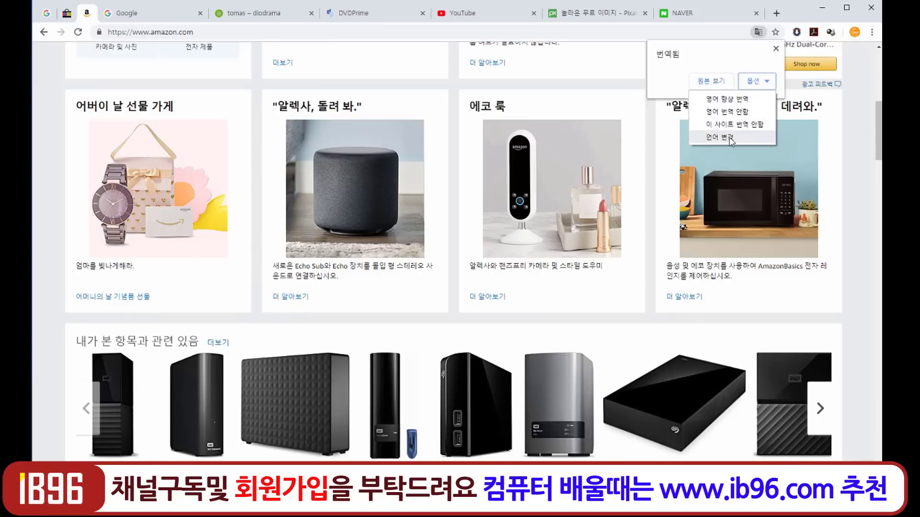
left_click(701, 57)
left_click(619, 60)
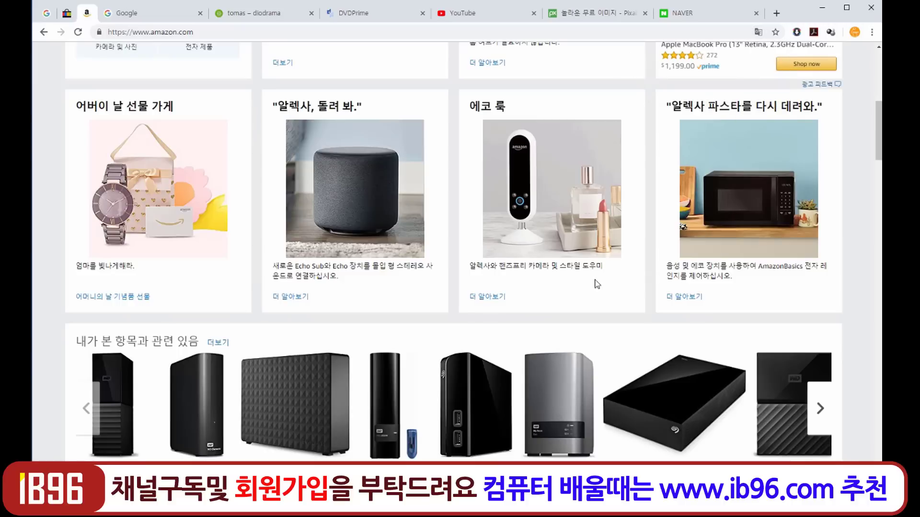
scroll(688, 218, "up", 6)
scroll(688, 218, "up", 1)
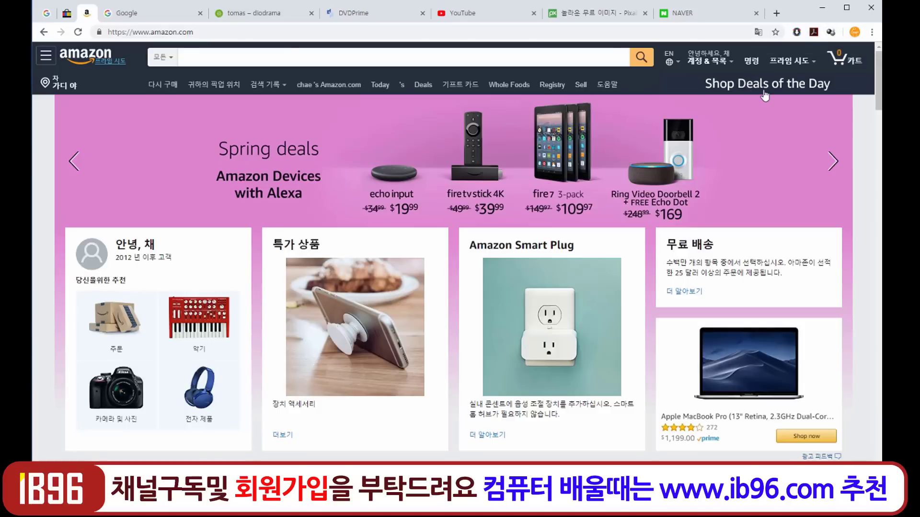
left_click(405, 13)
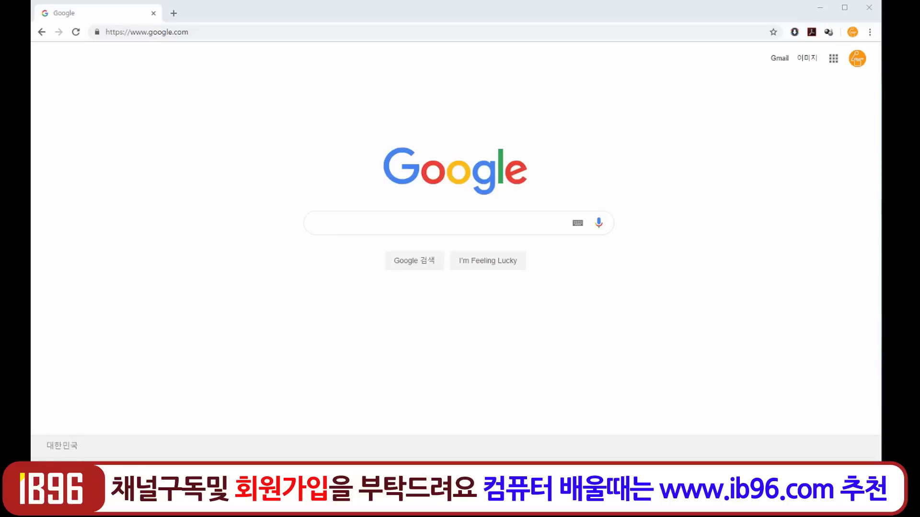
Open the Windows Task Manager and select the Google Chrome process to view its resource use
key("ctrl+shift+Escape")
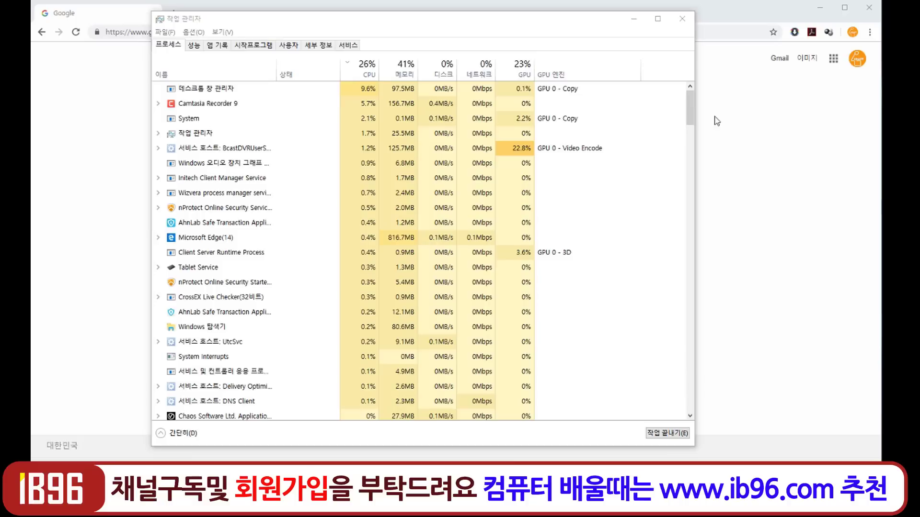
left_click(692, 103)
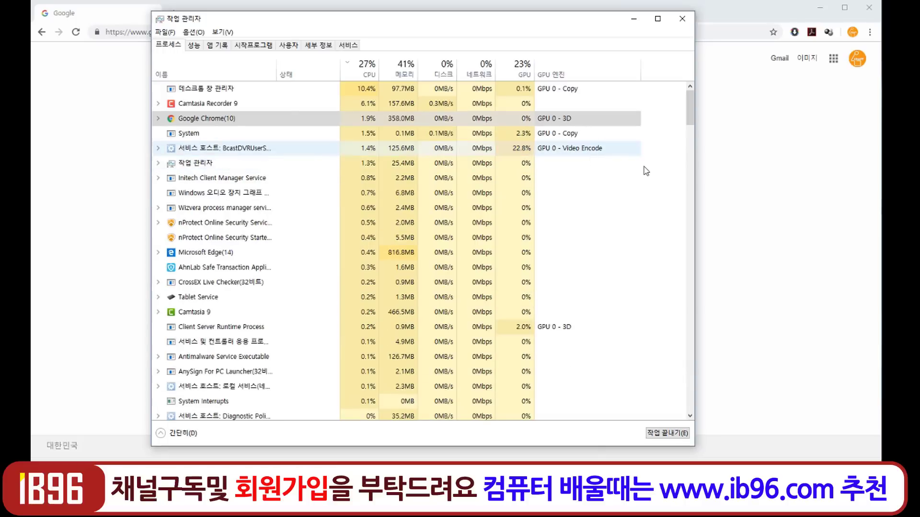
Open the Chrome 정보 page in a narrowed browser window to check the version status, restore the window's width and close the page
left_click(870, 33)
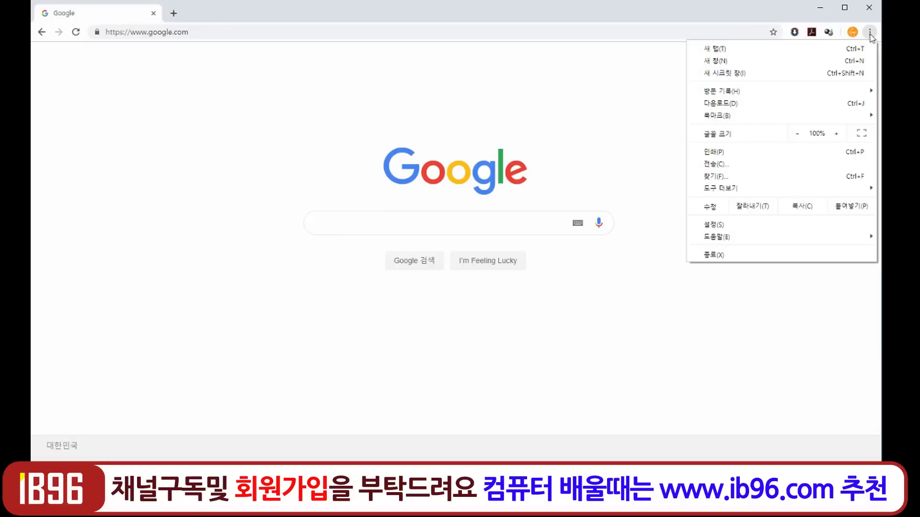
left_click_drag(881, 48, 535, 144)
left_click(522, 32)
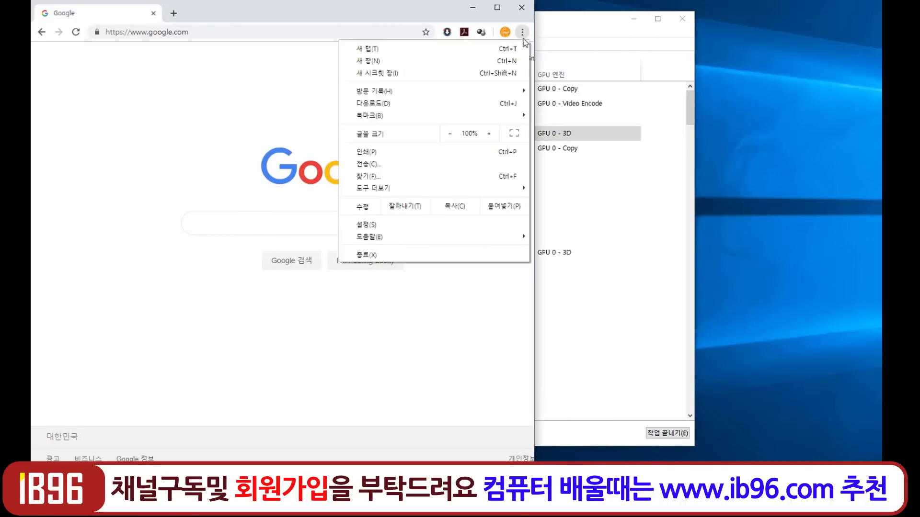
mouse_move(462, 237)
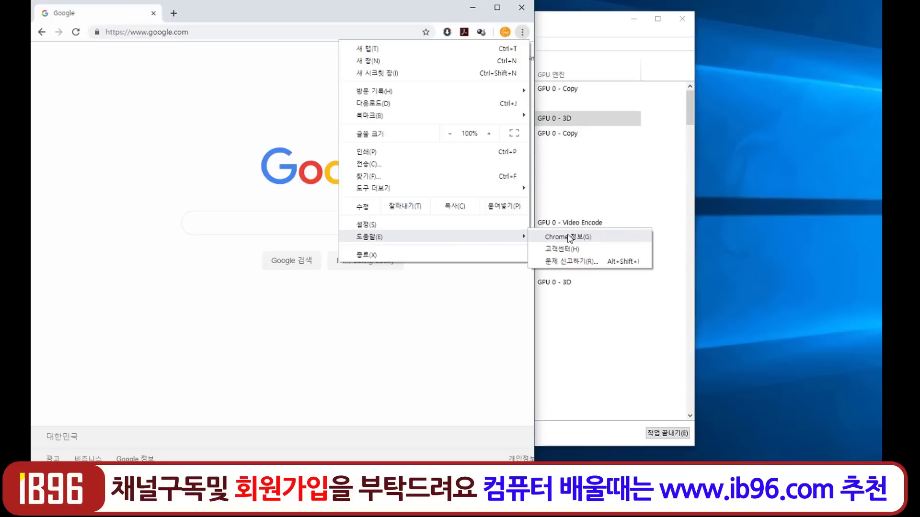
left_click(569, 238)
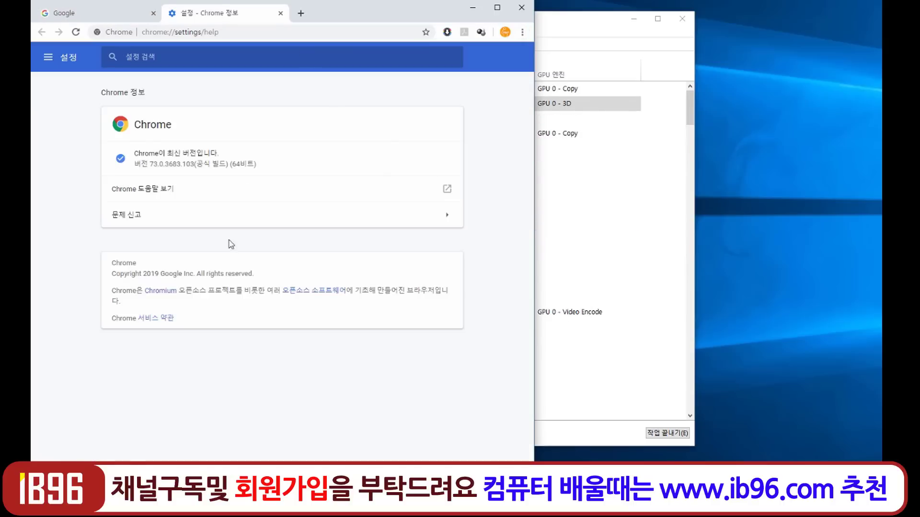
left_click_drag(210, 152, 158, 153)
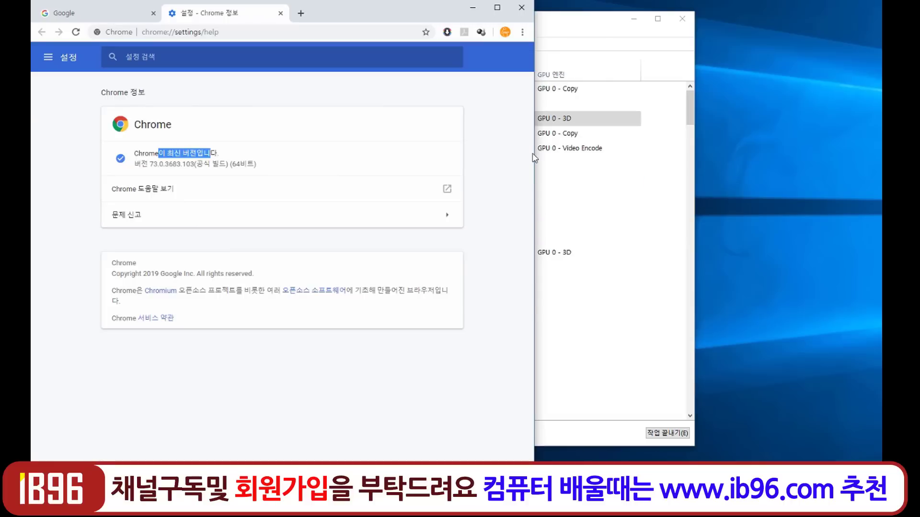
left_click_drag(534, 154, 881, 194)
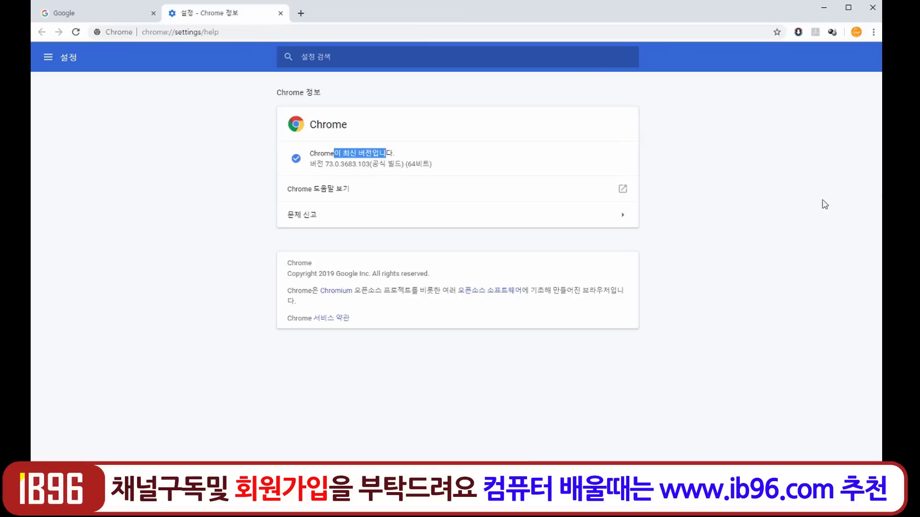
left_click(281, 14)
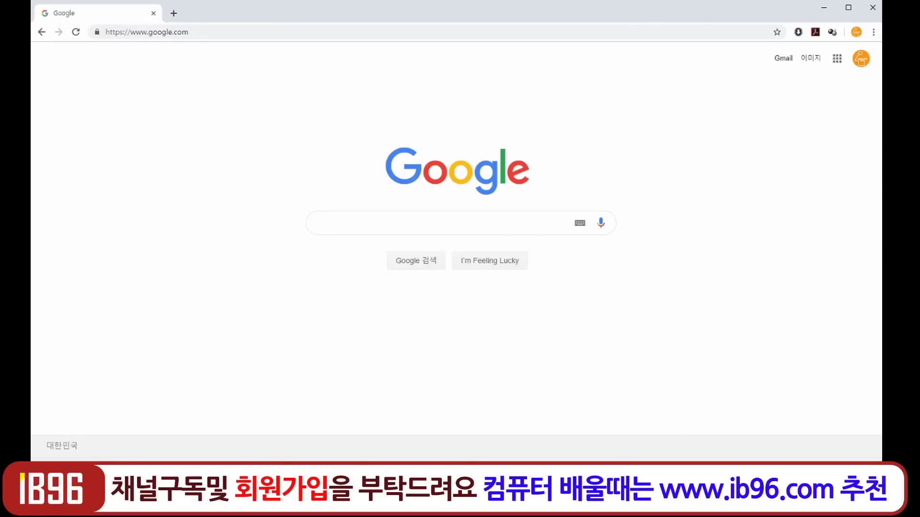
Reopen the Windows Task Manager, make its window taller, and find Google Chrome in the process list to compare its memory use with other programs
key("ctrl+shift+Escape")
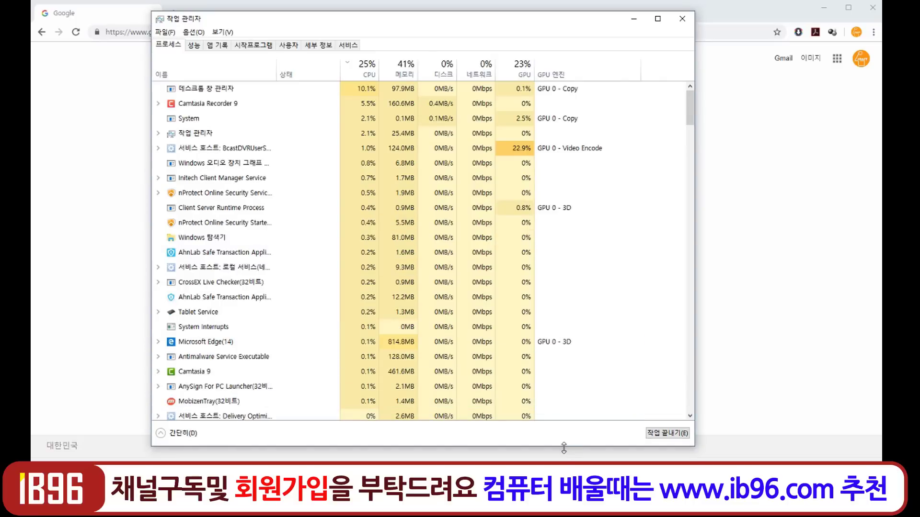
left_click_drag(564, 448, 564, 478)
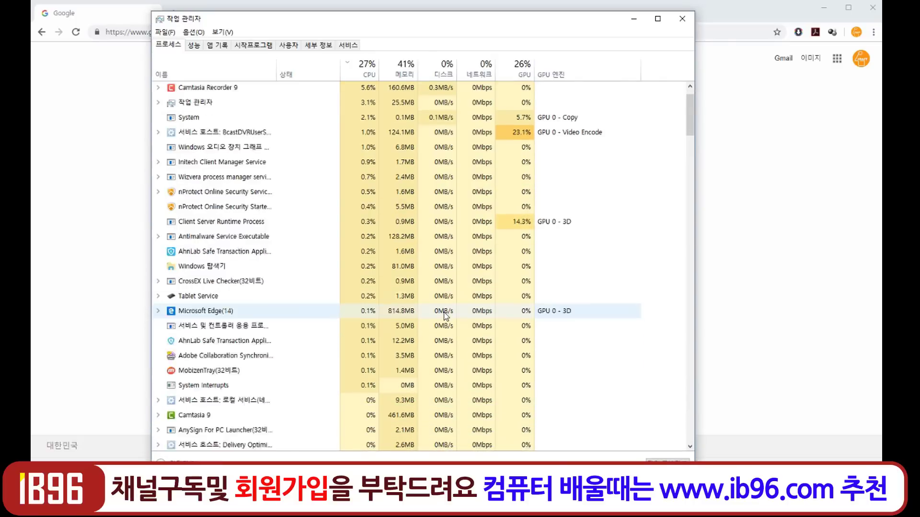
scroll(445, 315, "down", 2)
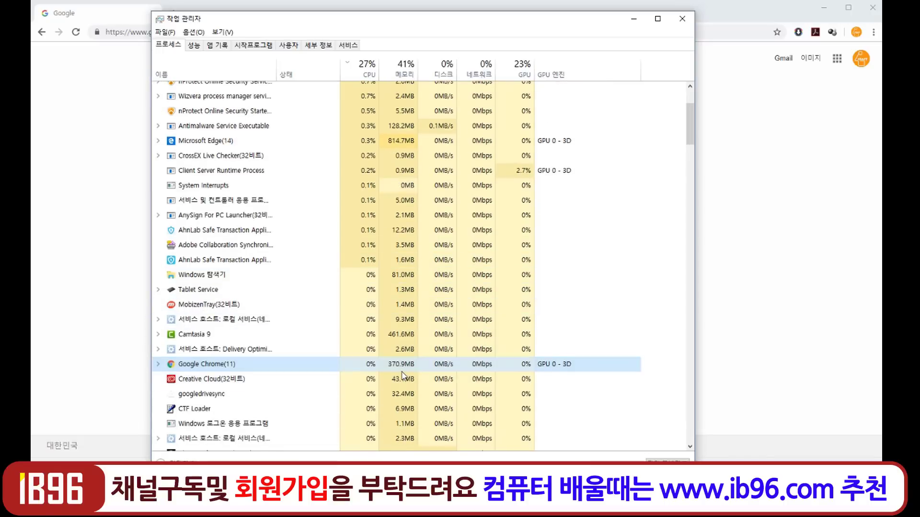
left_click(394, 243)
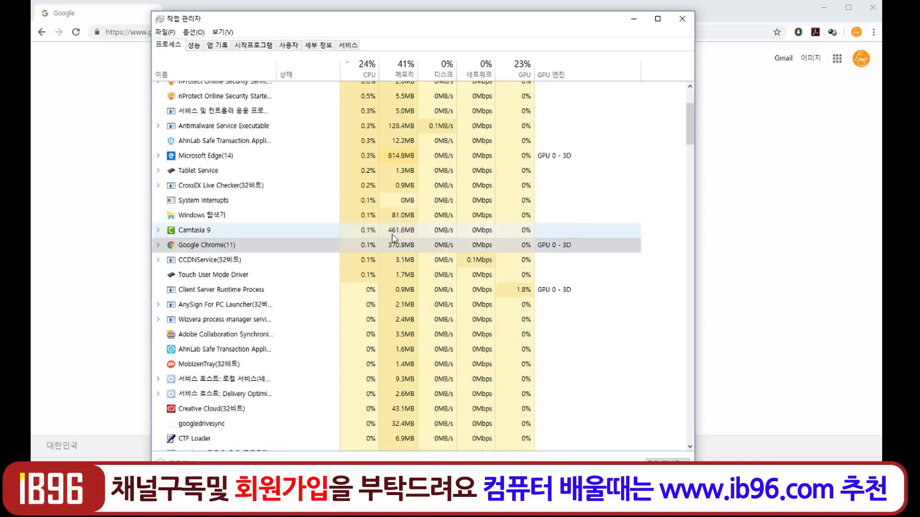
scroll(423, 257, "up", 3)
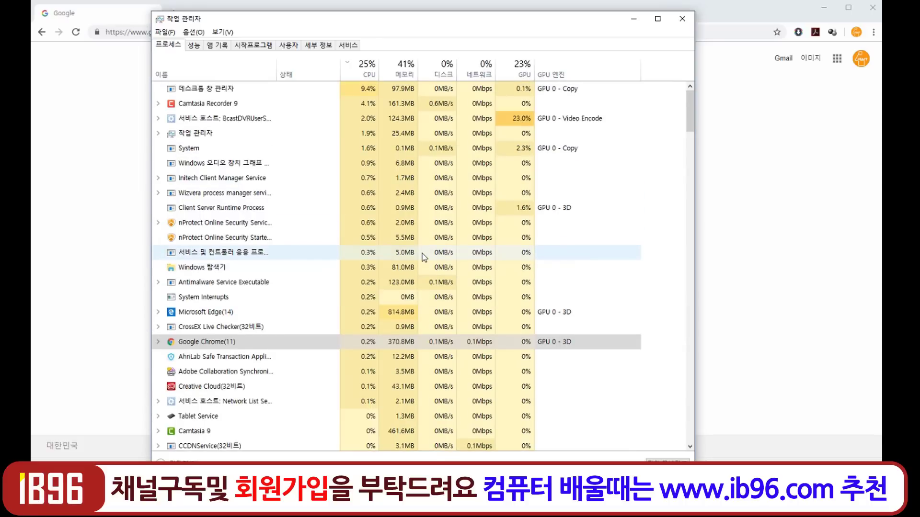
scroll(424, 257, "down", 1)
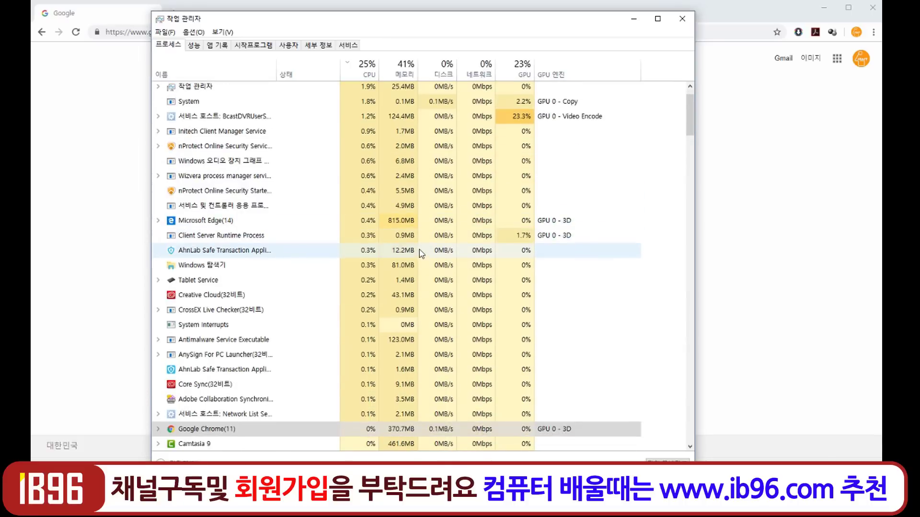